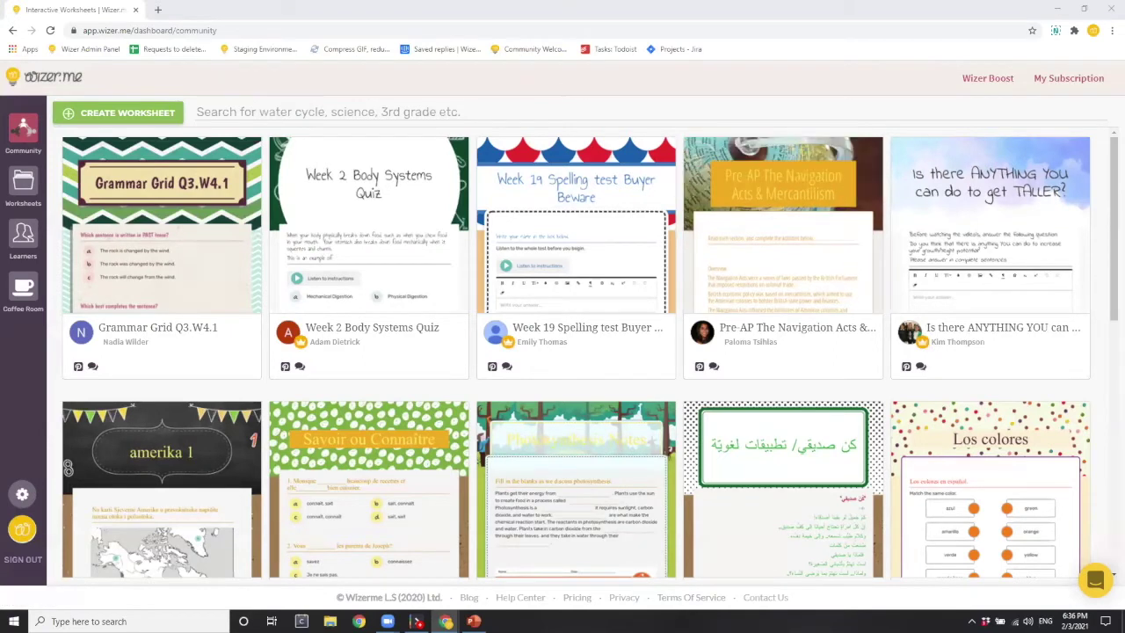
# Open the first learner's profile on the Lightsaber 101 class roster and review their empty attributes
pyautogui.click(26, 240)
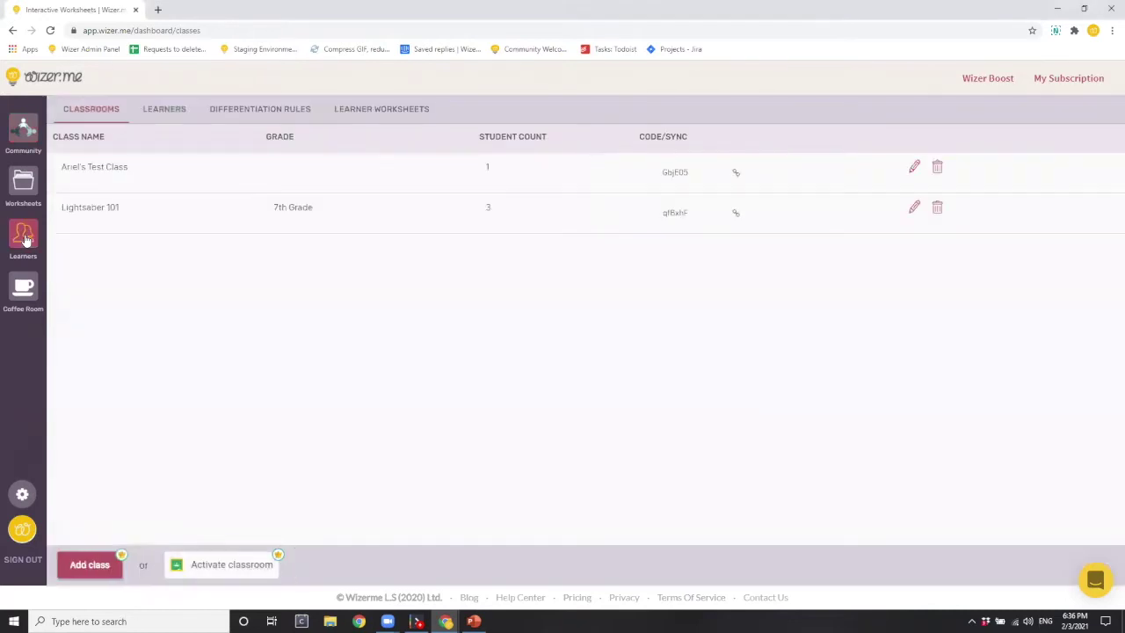
pyautogui.click(106, 215)
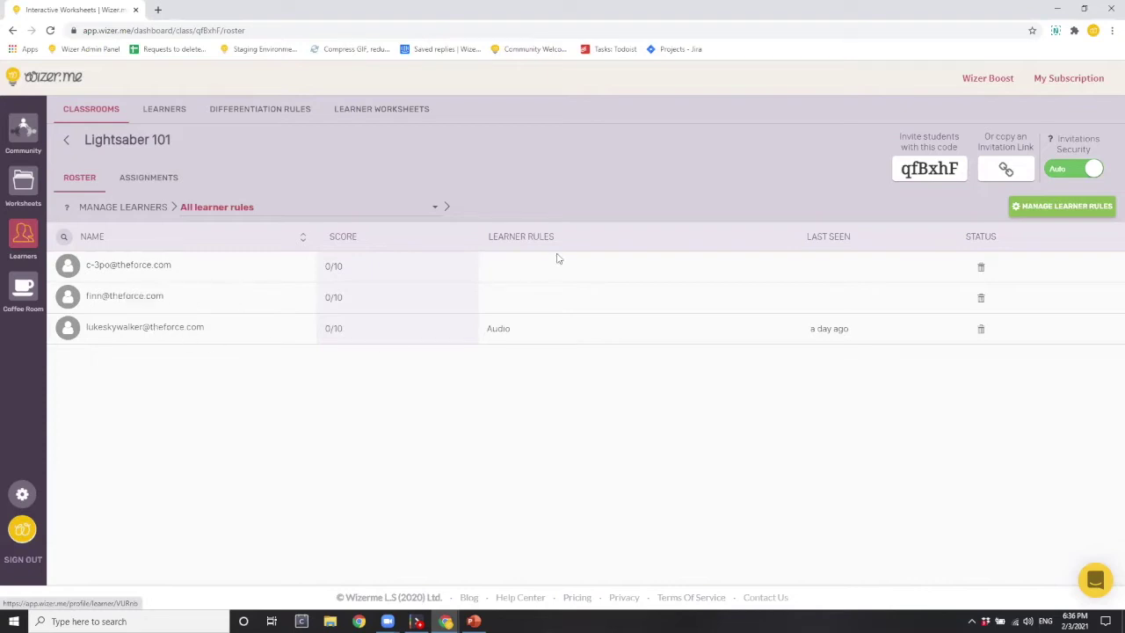
pyautogui.click(109, 269)
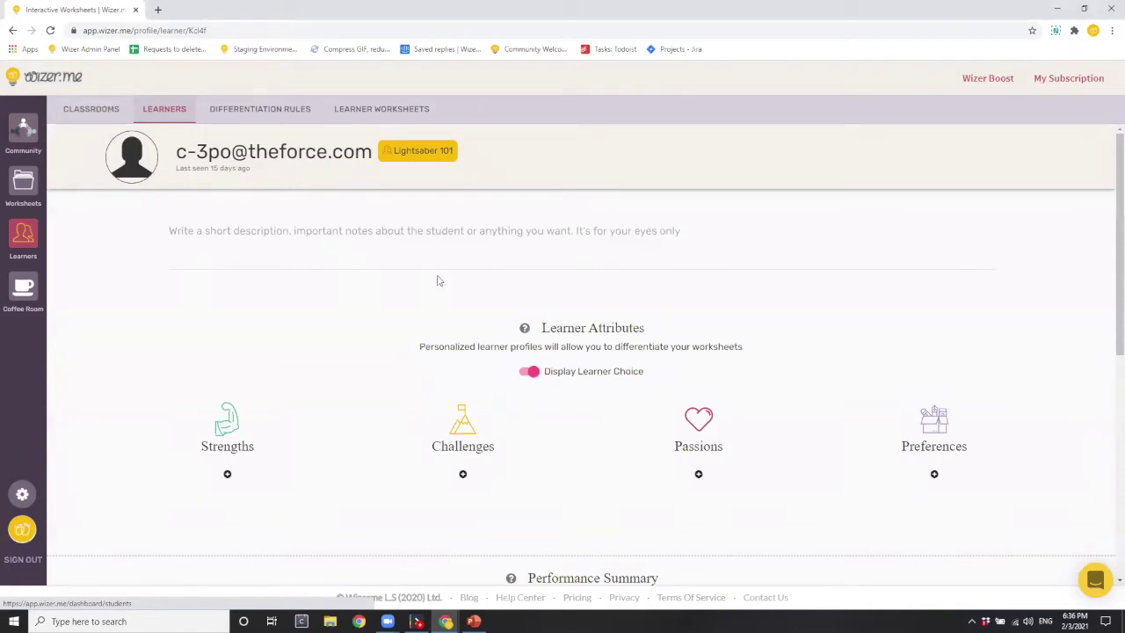
pyautogui.scroll(-3, 647, 383)
pyautogui.scroll(2, 520, 266)
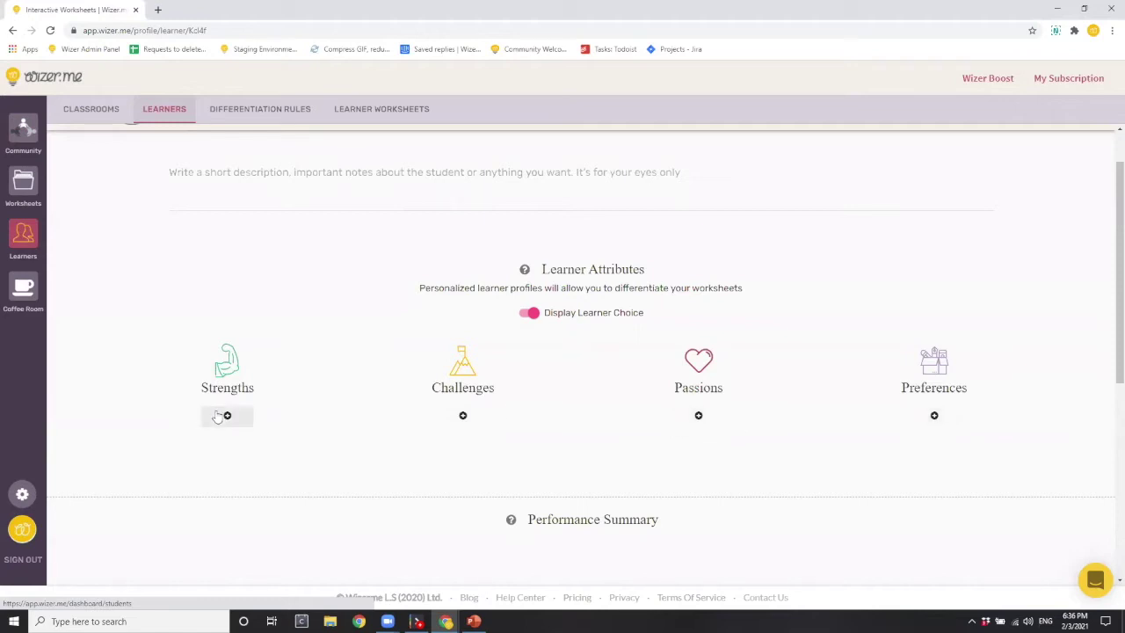
pyautogui.scroll(1, 214, 283)
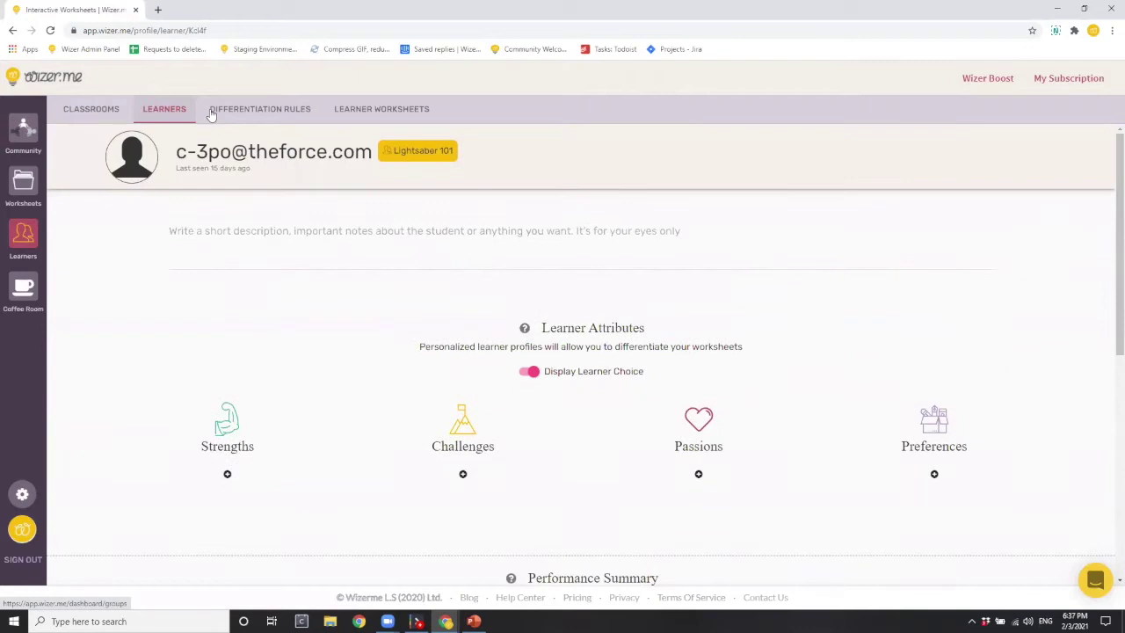
pyautogui.scroll(-2, 363, 178)
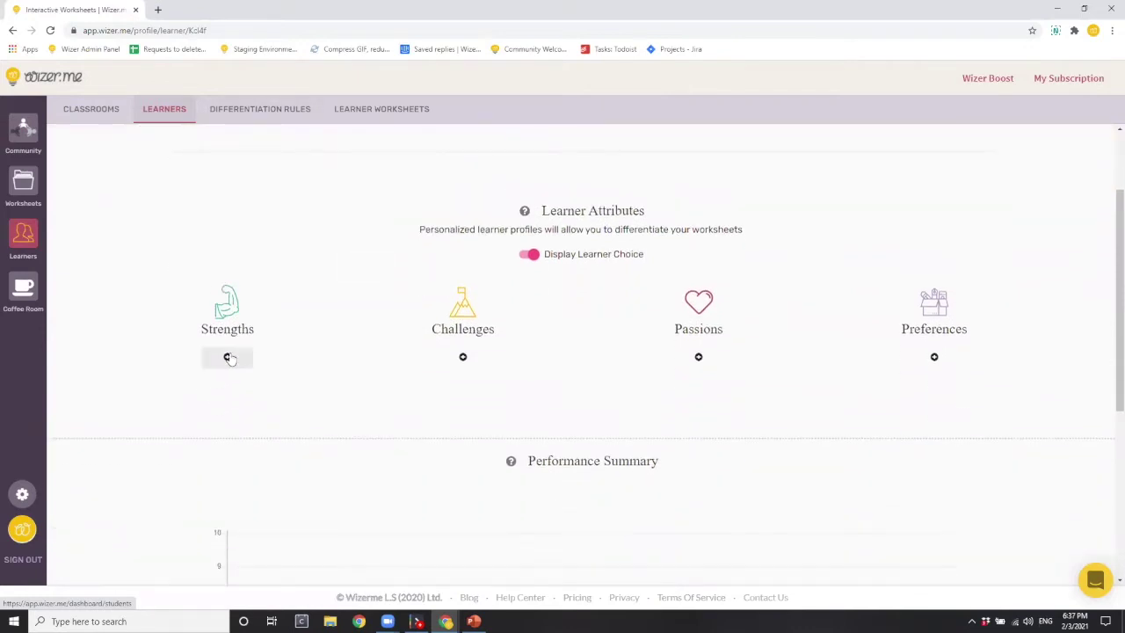
# Add 'Talk items through' as the learner's strength and 'Risk Taker' as a challenge
pyautogui.click(226, 357)
pyautogui.click(176, 370)
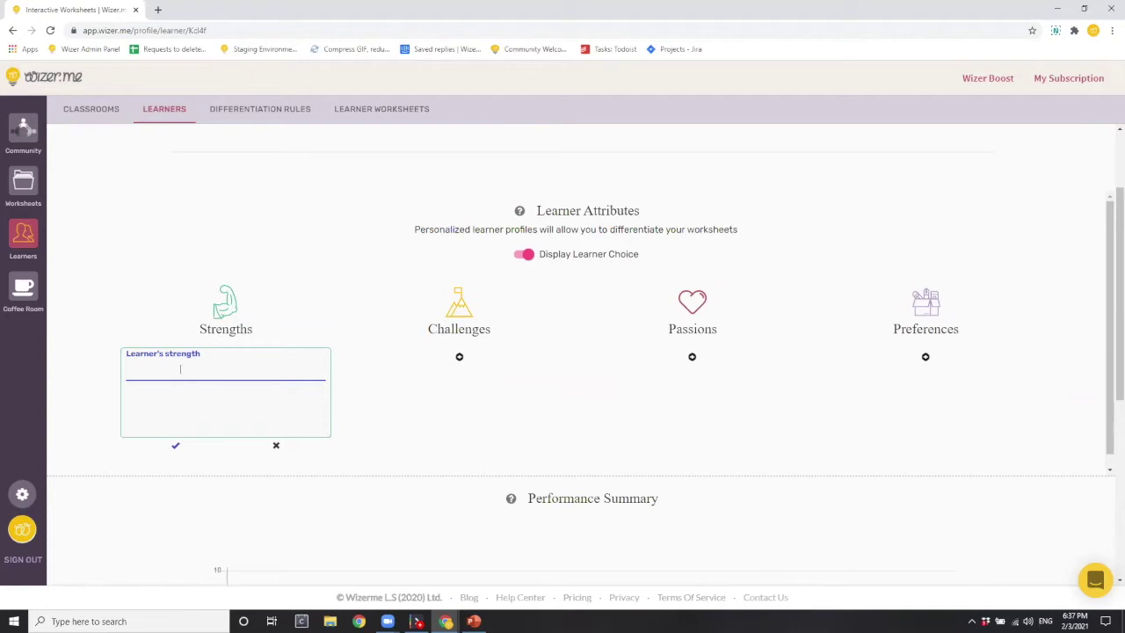
pyautogui.write('Talk items through')
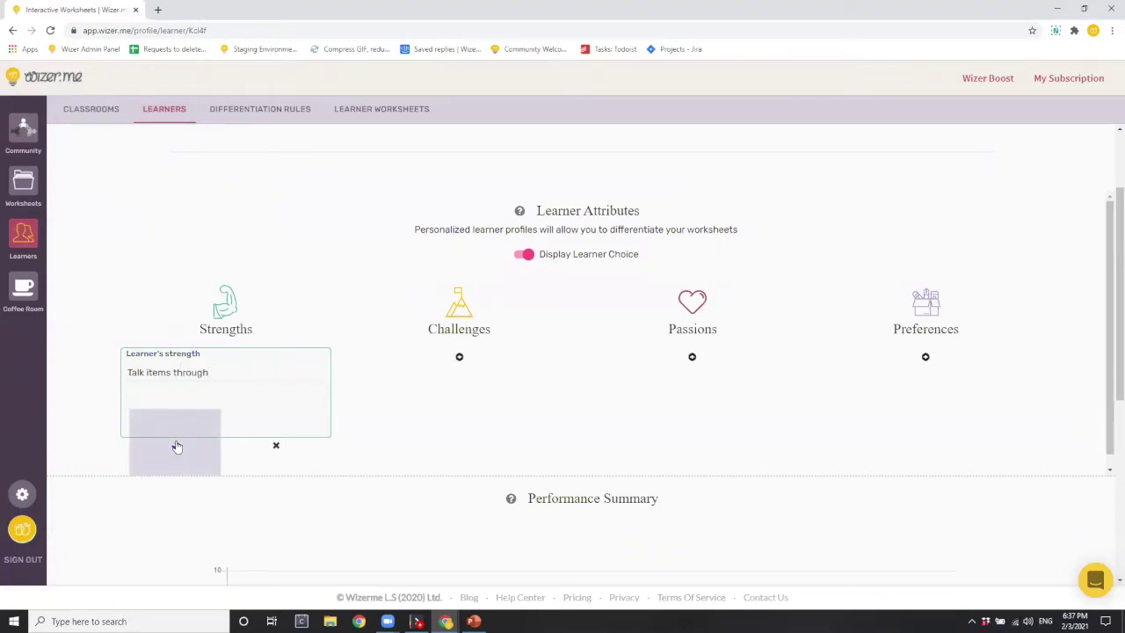
pyautogui.click(175, 445)
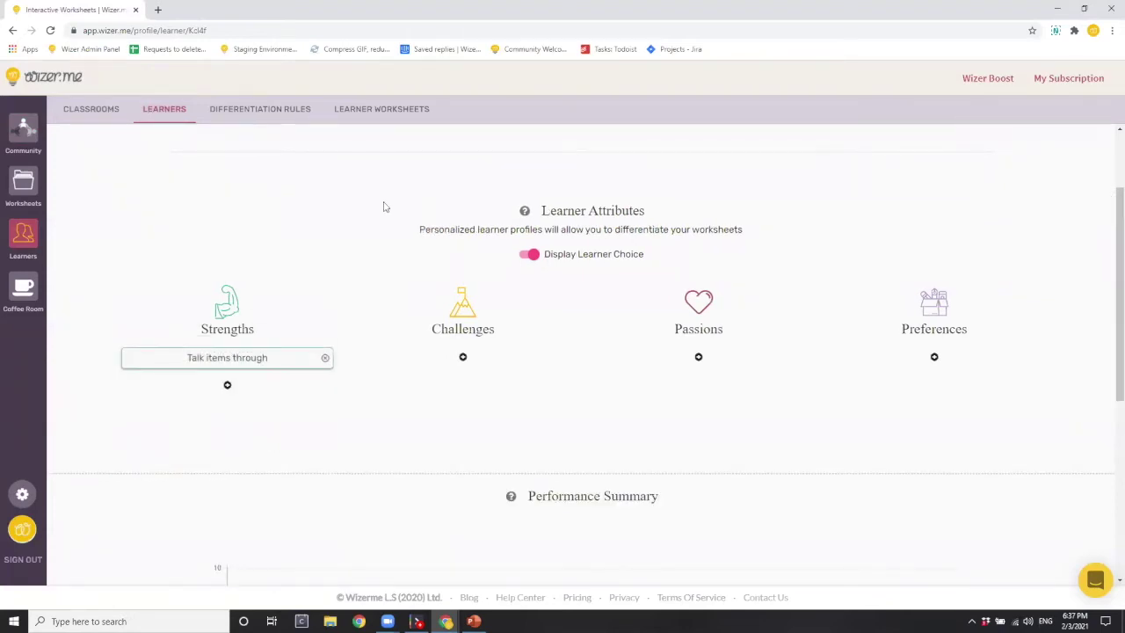
pyautogui.click(464, 357)
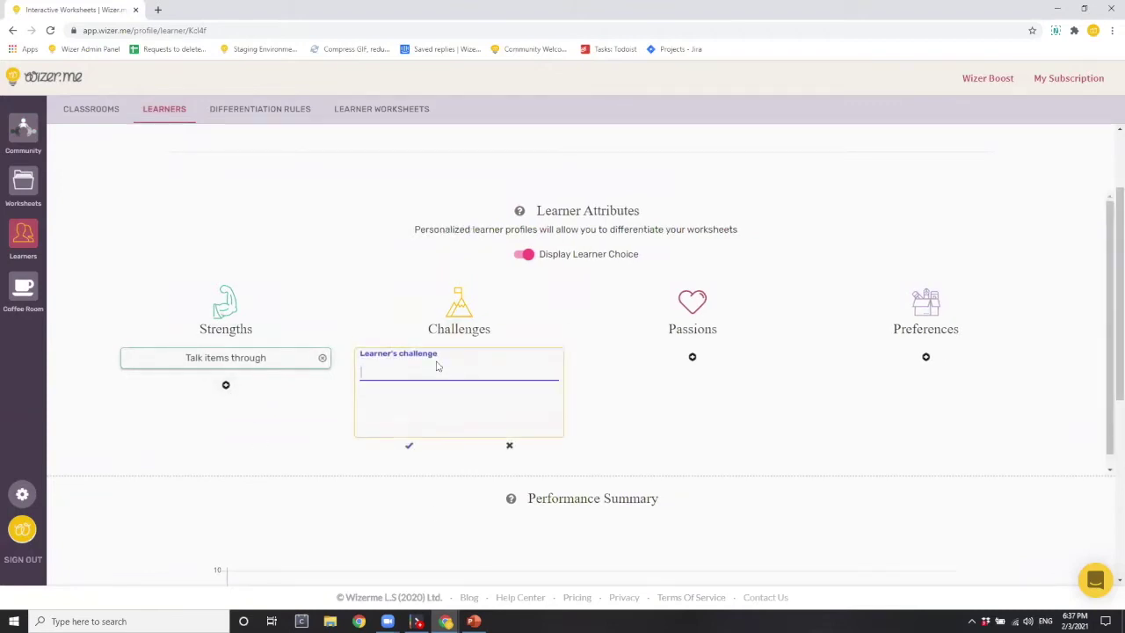
pyautogui.write('Risk Taker')
pyautogui.click(408, 446)
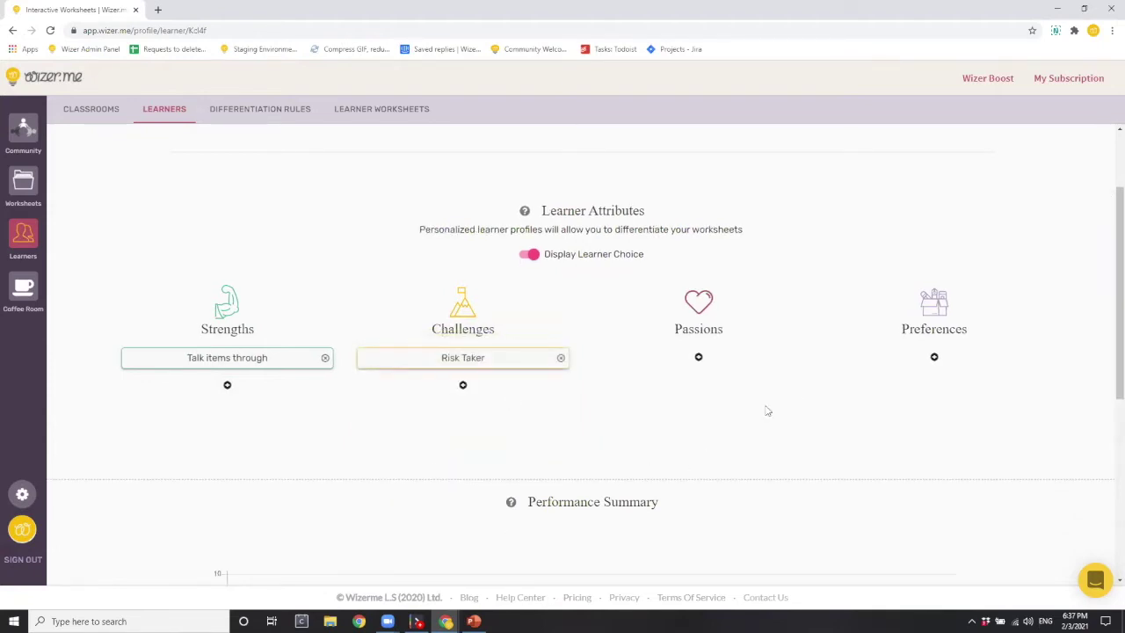
# Add 'Coding' as the learner's passion
pyautogui.click(699, 357)
pyautogui.click(659, 364)
pyautogui.write('Coding')
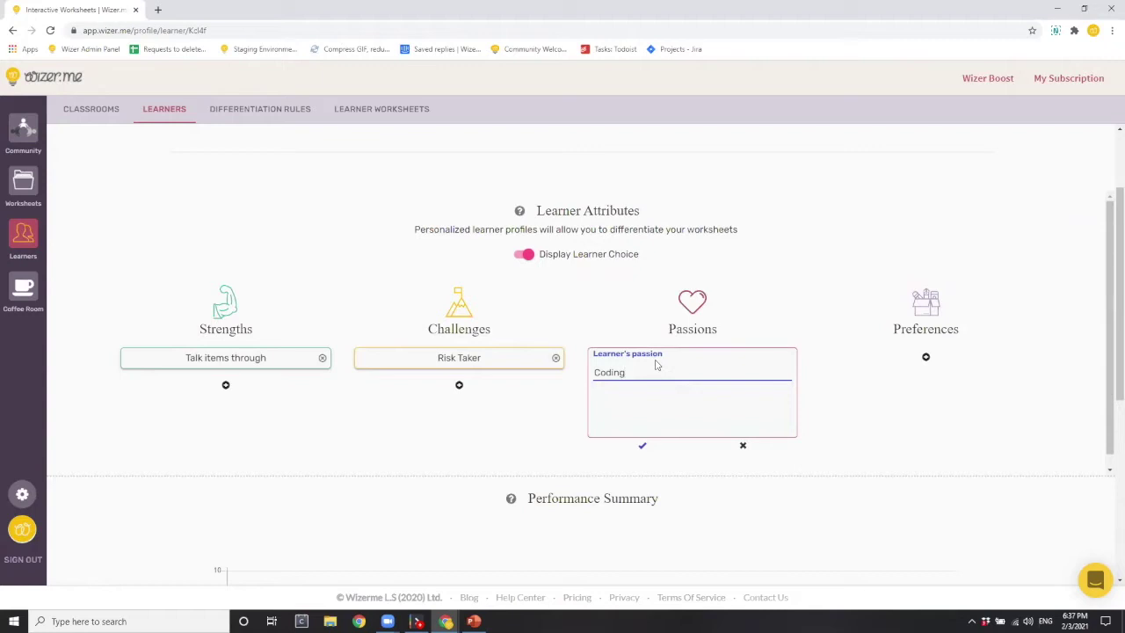
pyautogui.click(642, 444)
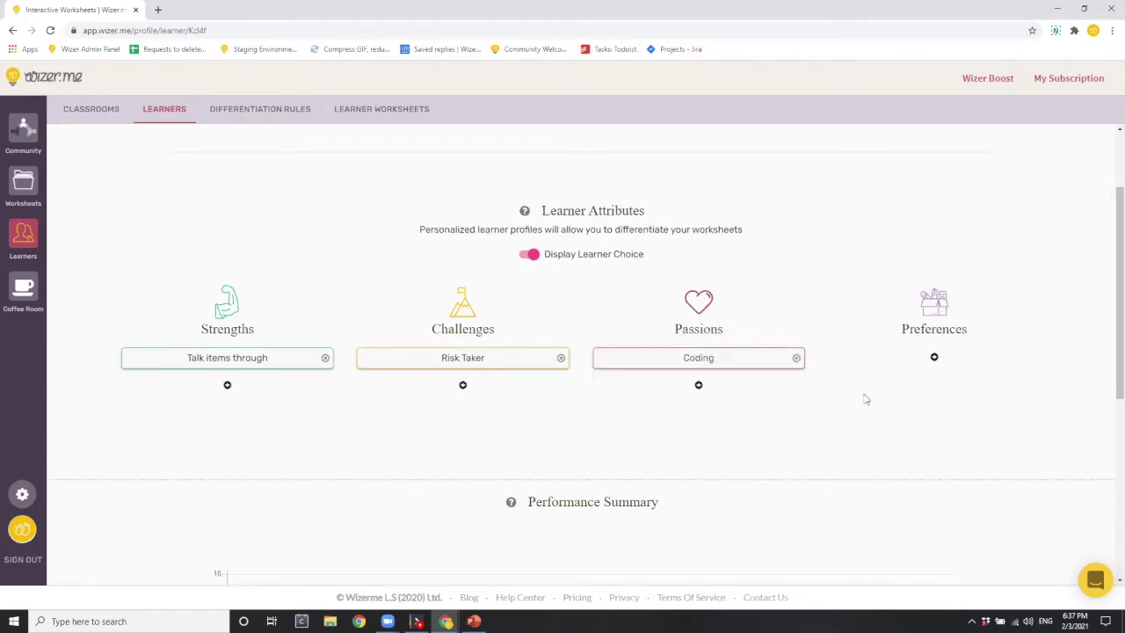
pyautogui.click(934, 357)
# Enter R2-D2, then Linguistics with a typo corrected, under the learner's Preferences
pyautogui.click(931, 364)
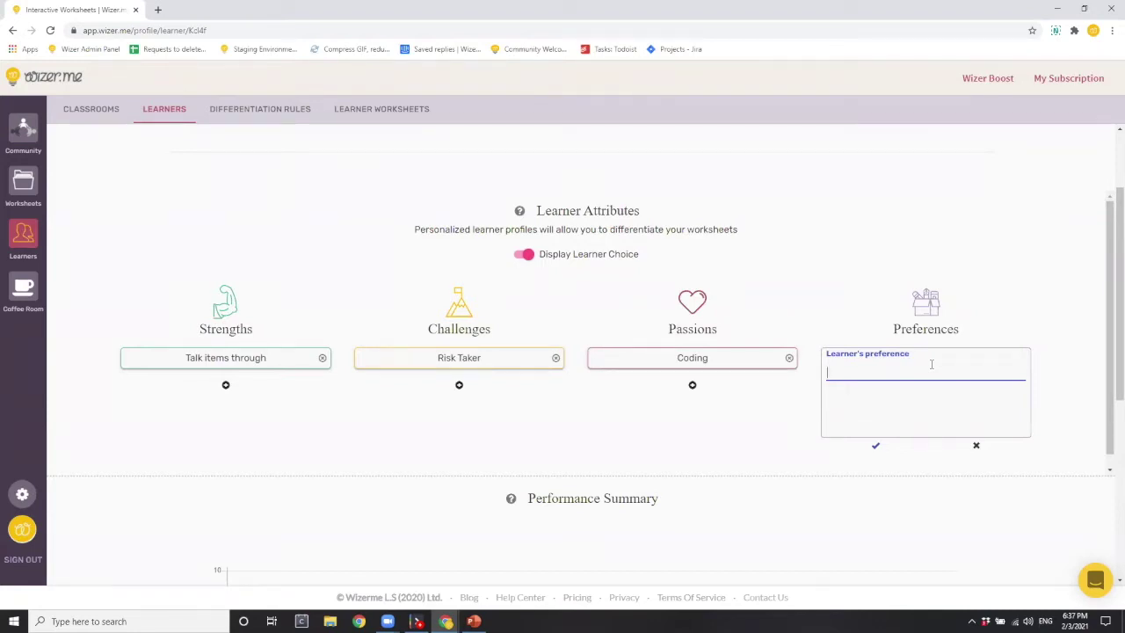
pyautogui.write('R2-D2')
pyautogui.click(876, 445)
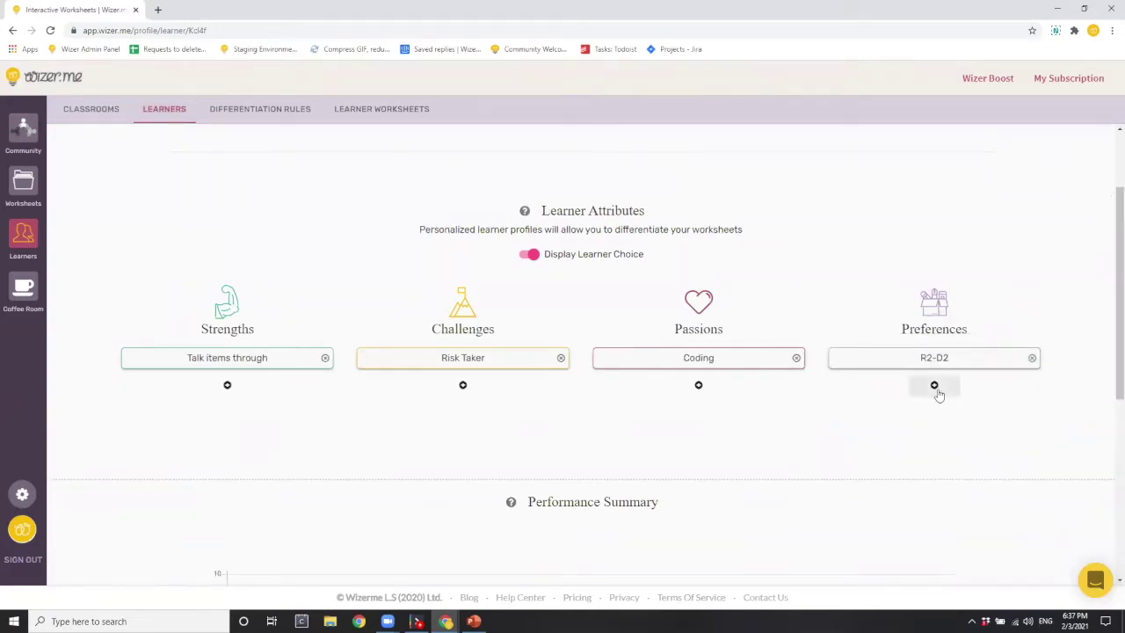
pyautogui.click(934, 385)
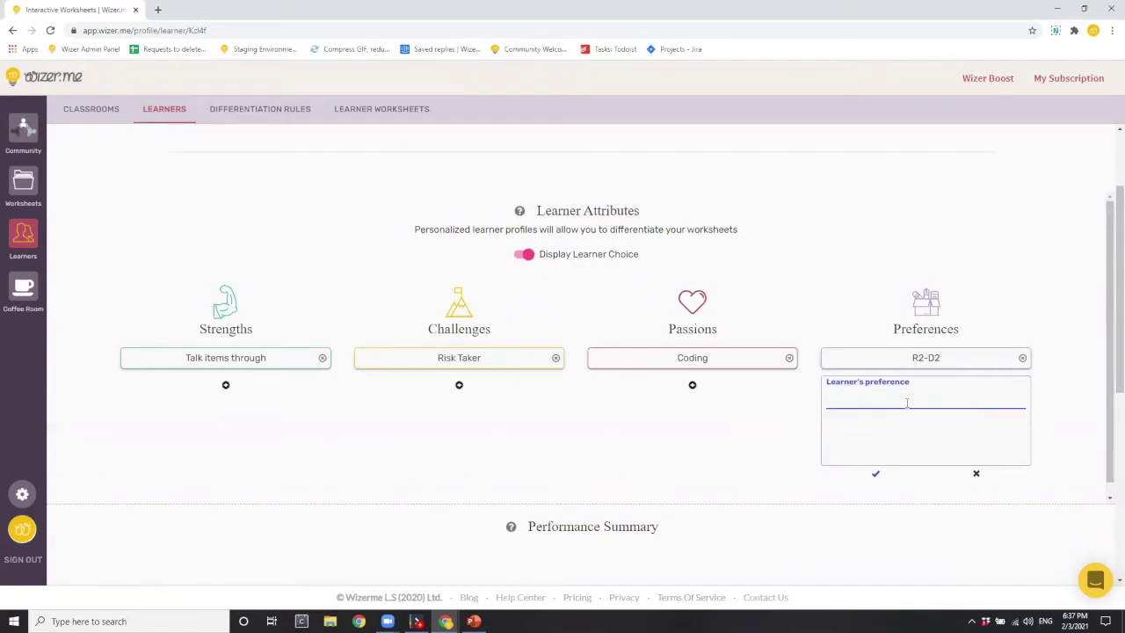
pyautogui.write('Lingsui')
pyautogui.press('BackSpace')
pyautogui.press('BackSpace')
pyautogui.press('BackSpace')
pyautogui.click(870, 474)
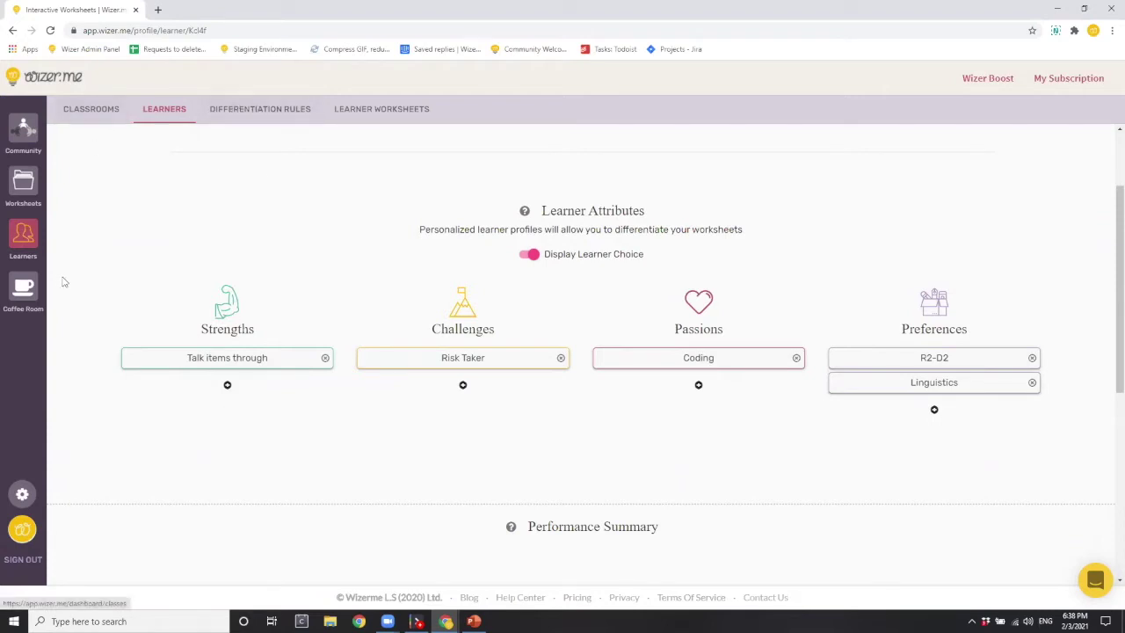
# Look over the profile of the learner matched by the Audio rule in the all-learners list
pyautogui.click(26, 250)
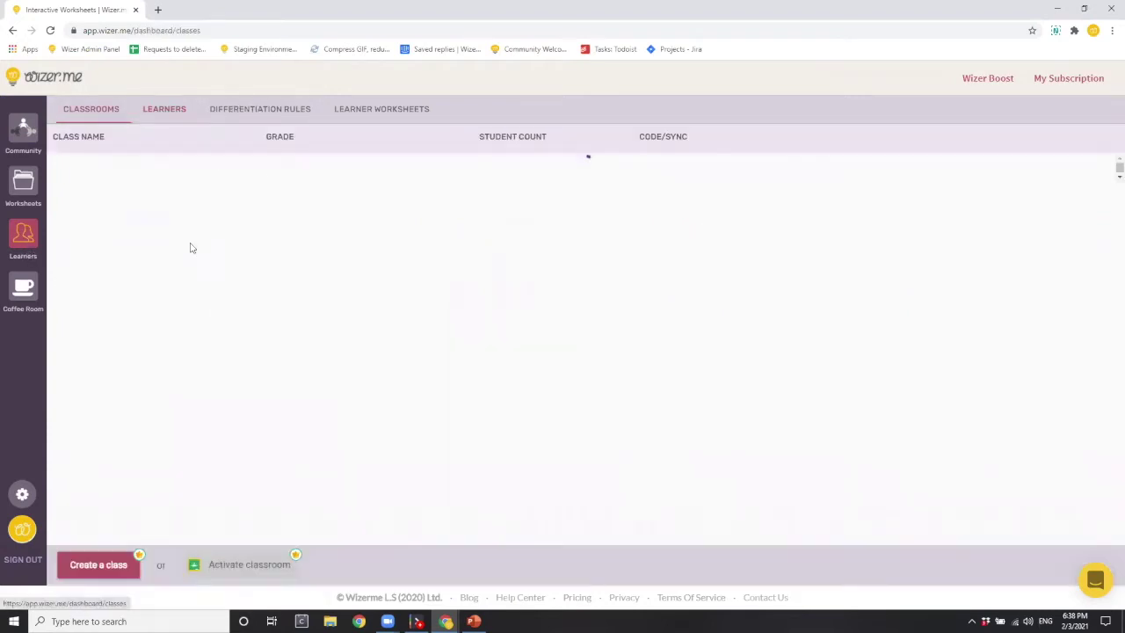
pyautogui.click(181, 111)
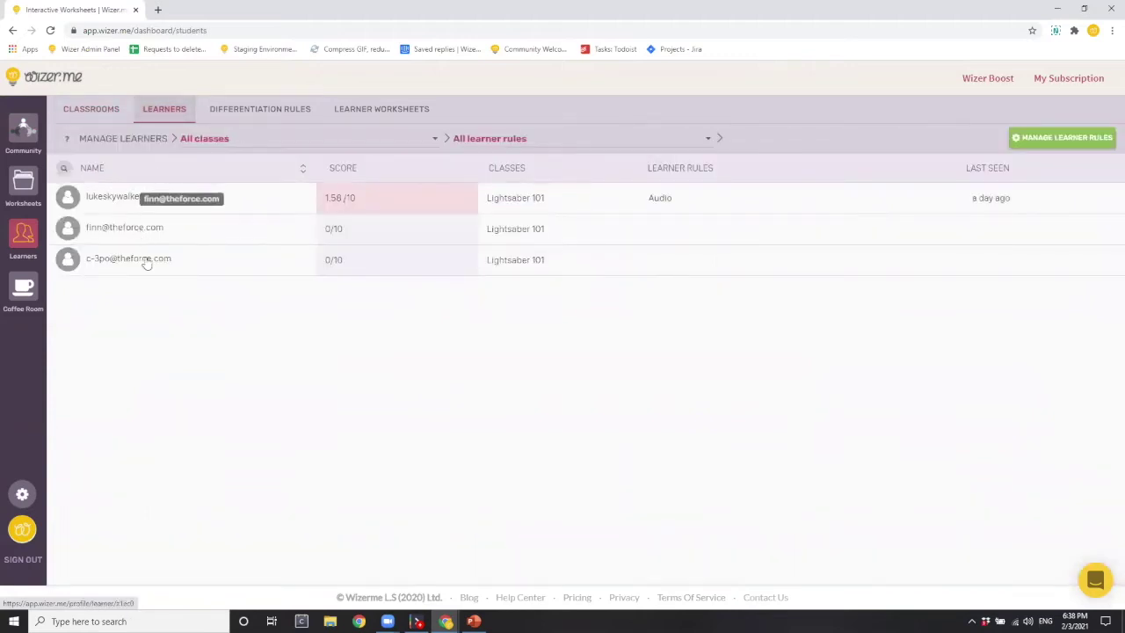
pyautogui.click(124, 201)
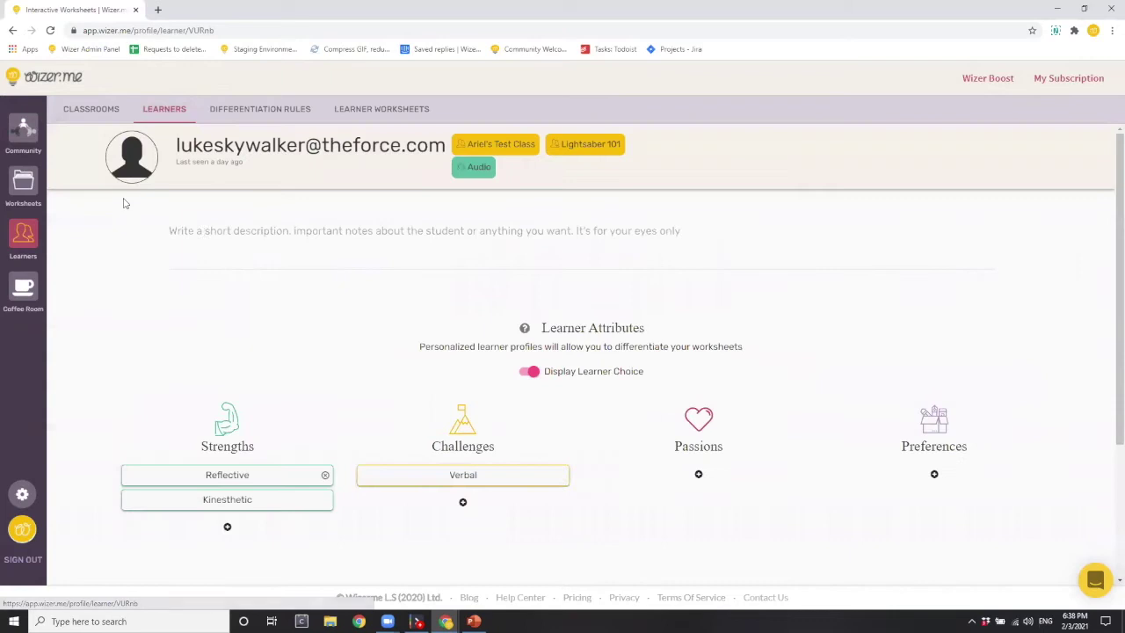
pyautogui.scroll(-1, 392, 475)
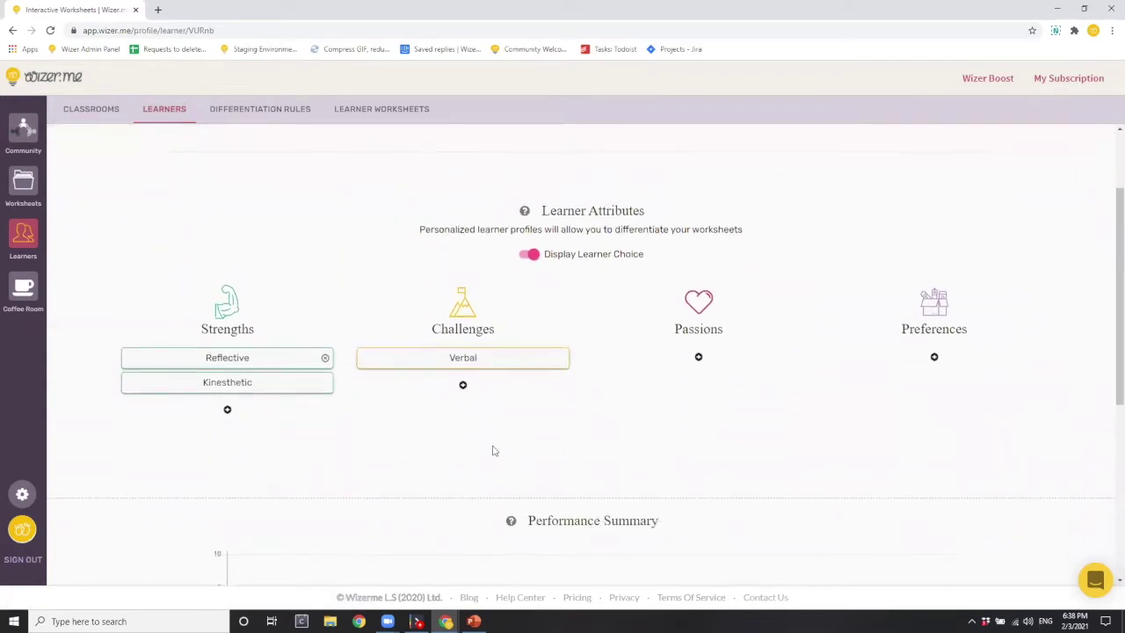
pyautogui.scroll(1, 493, 449)
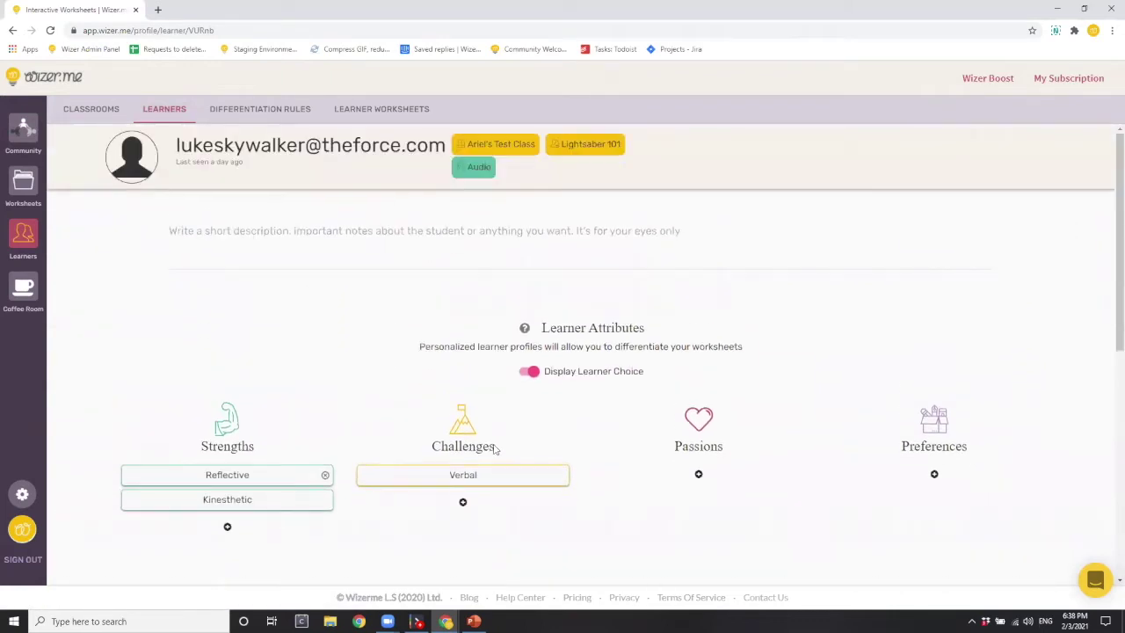
pyautogui.click(152, 106)
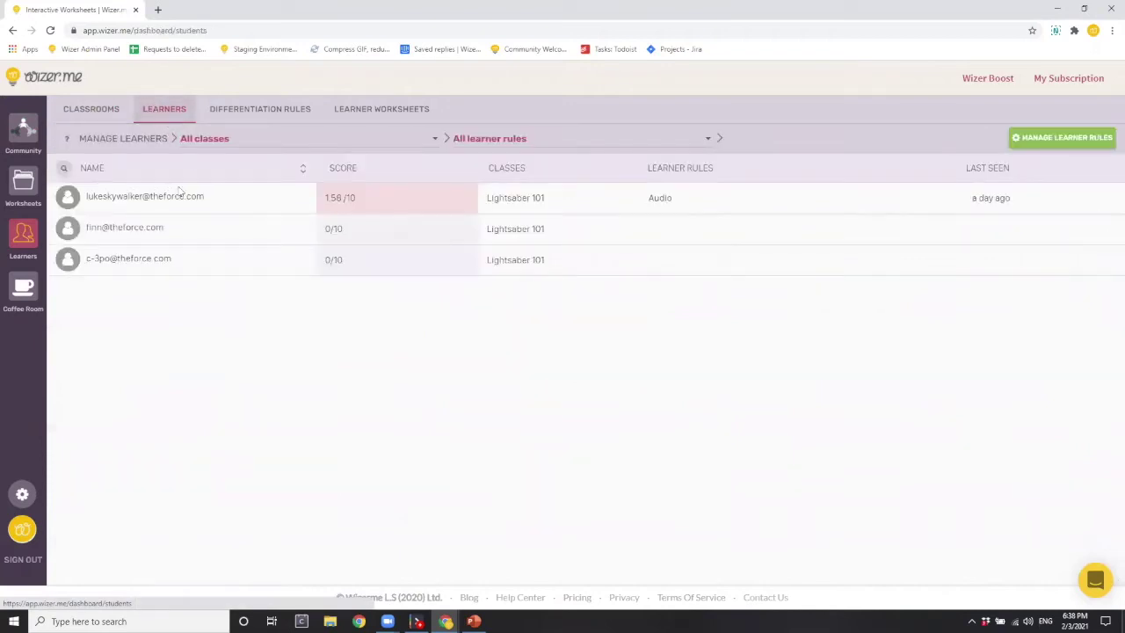
# Open another Lightsaber 101 learner's profile and add the strength 'spontaneous'
pyautogui.click(116, 228)
pyautogui.scroll(-1, 235, 296)
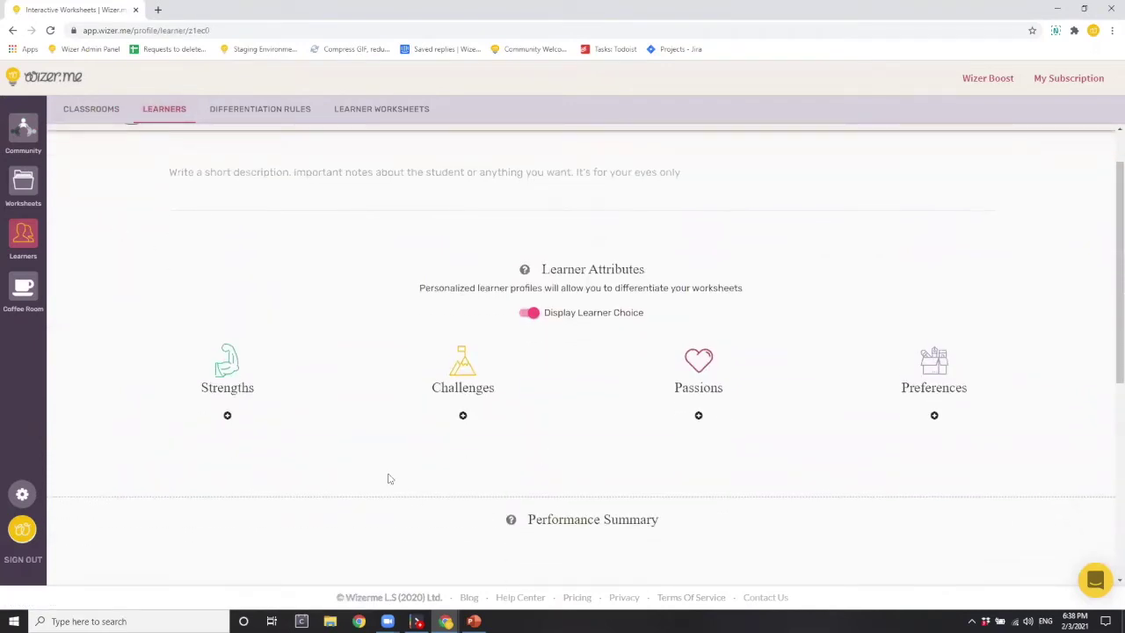
pyautogui.click(227, 415)
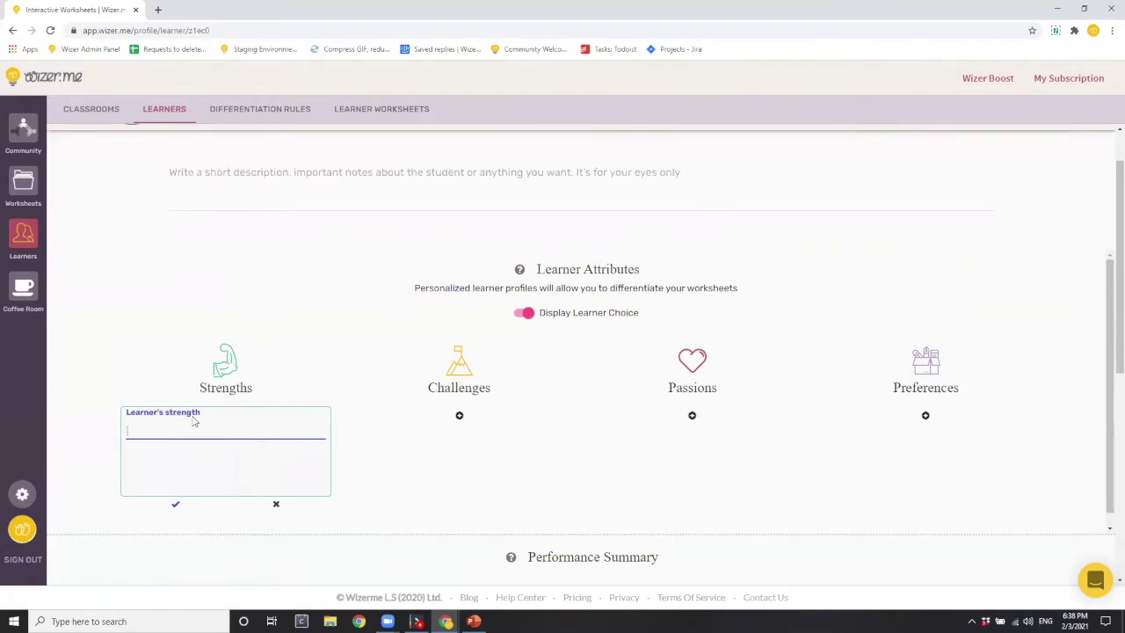
pyautogui.write('spontaneous')
pyautogui.click(175, 504)
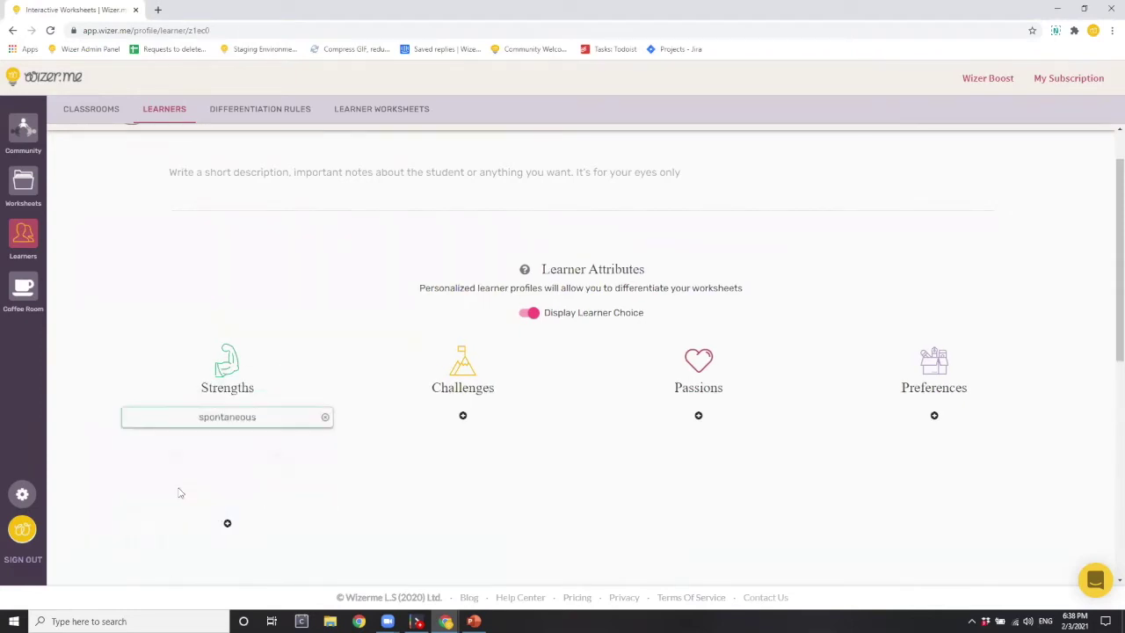
# Add 'Reflective' as a second strength for this learner
pyautogui.click(227, 443)
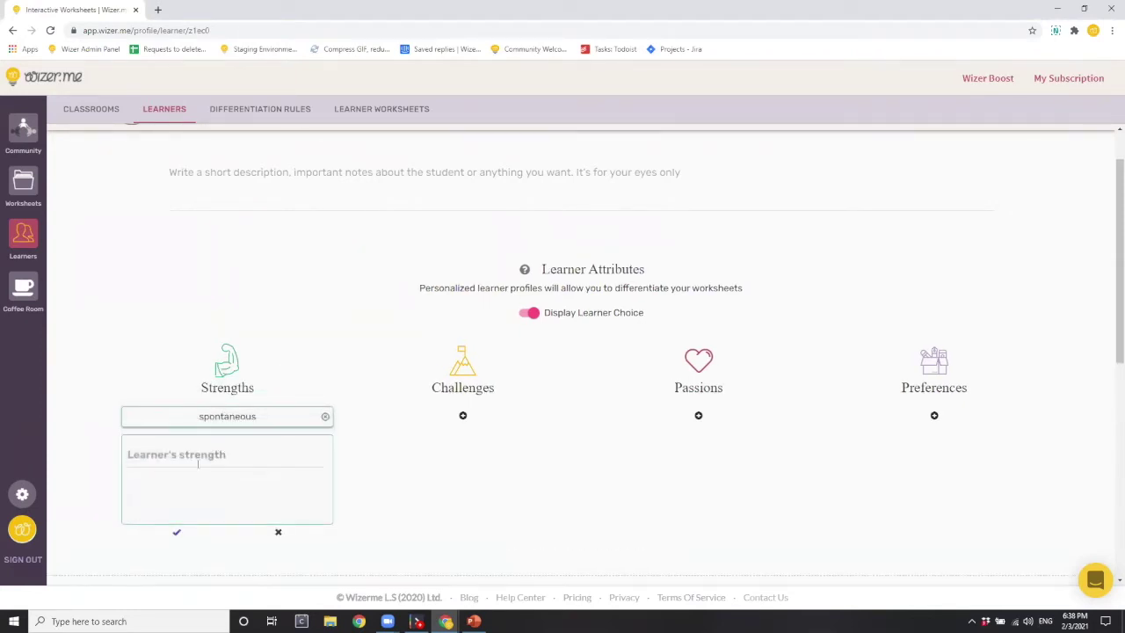
pyautogui.click(198, 465)
pyautogui.write('reflect')
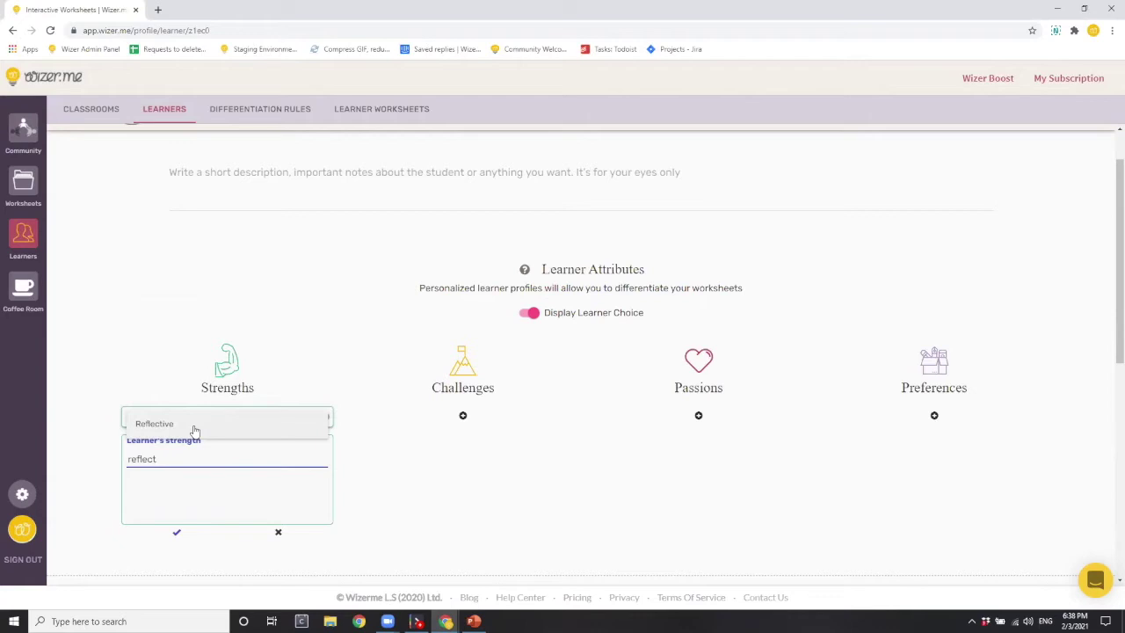
pyautogui.click(195, 429)
pyautogui.click(177, 533)
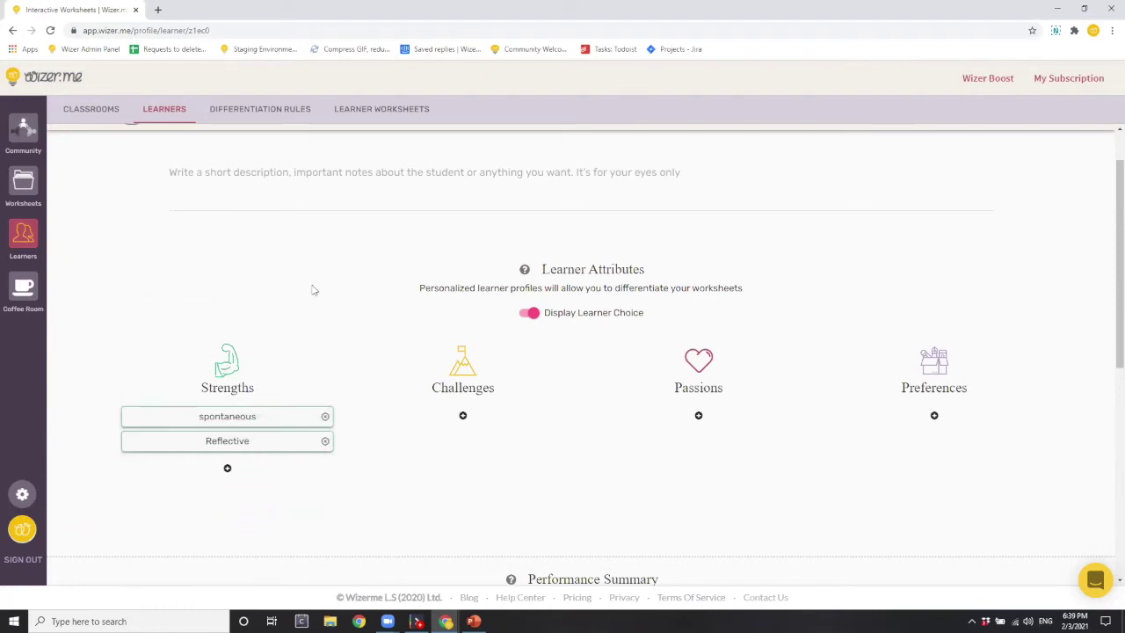
# Edit the Audio differentiation rule and remove its 'Strength is Reflective' filter
pyautogui.click(269, 110)
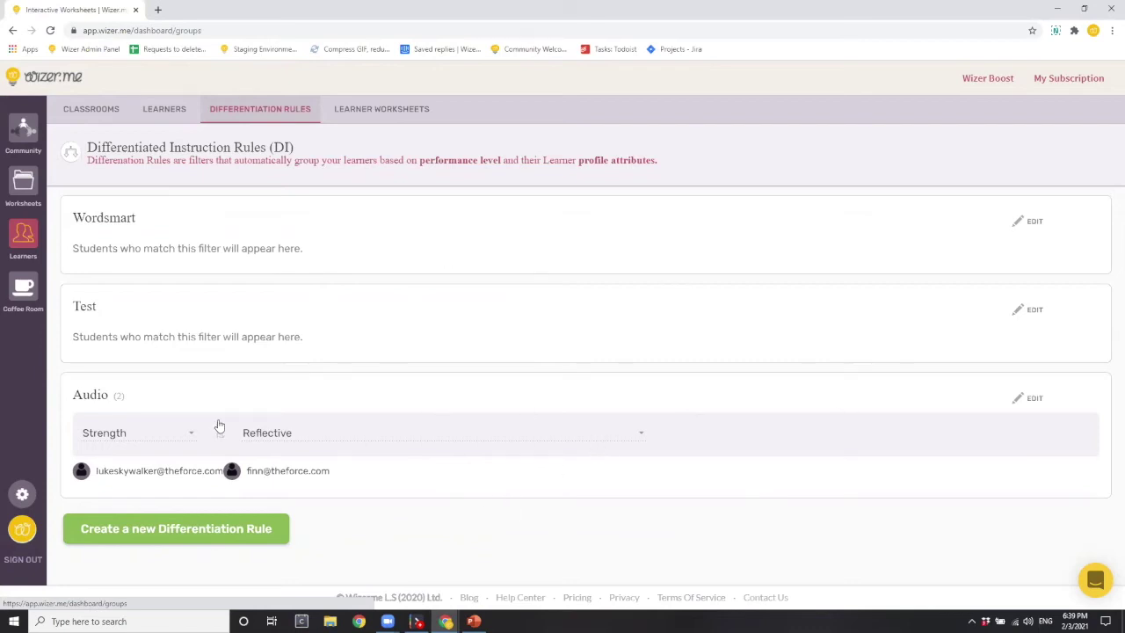
pyautogui.click(1035, 399)
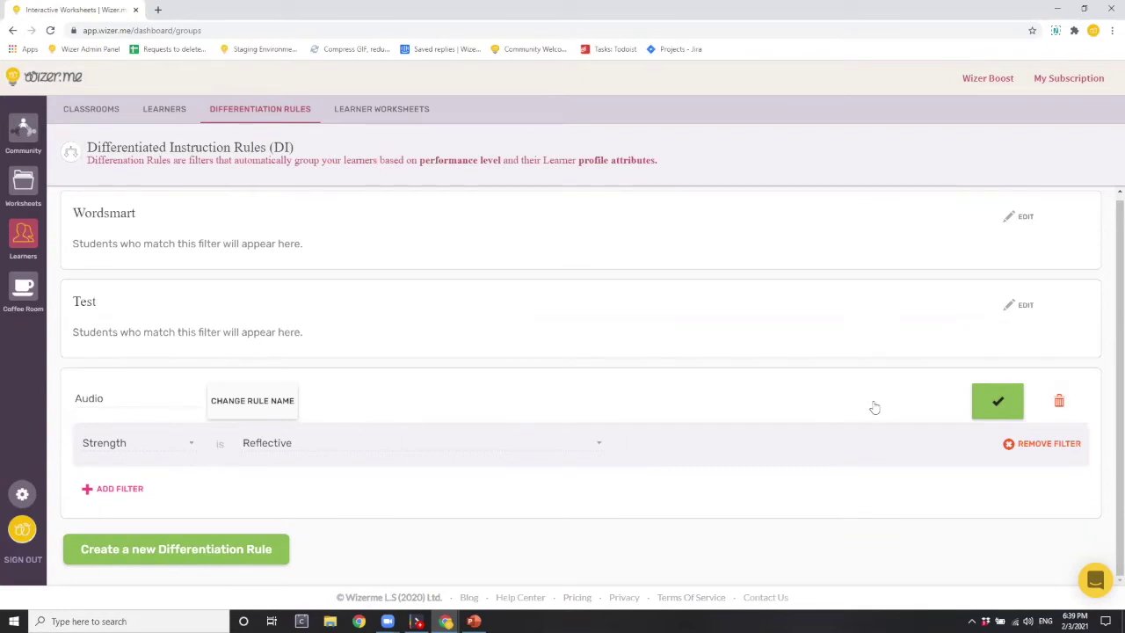
pyautogui.click(1009, 444)
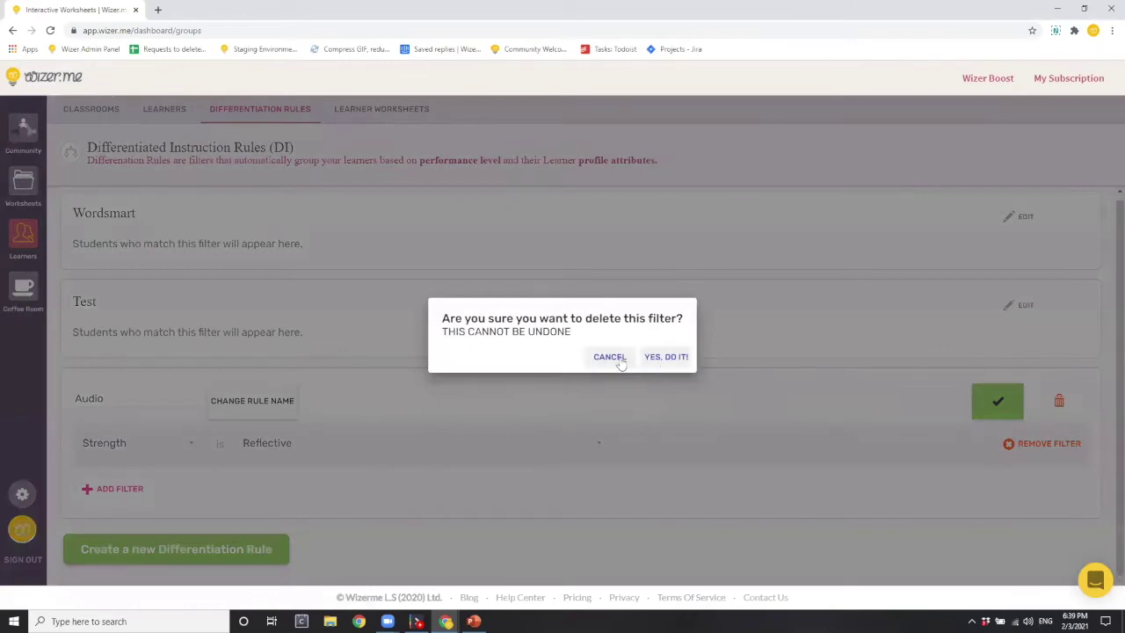
pyautogui.click(629, 357)
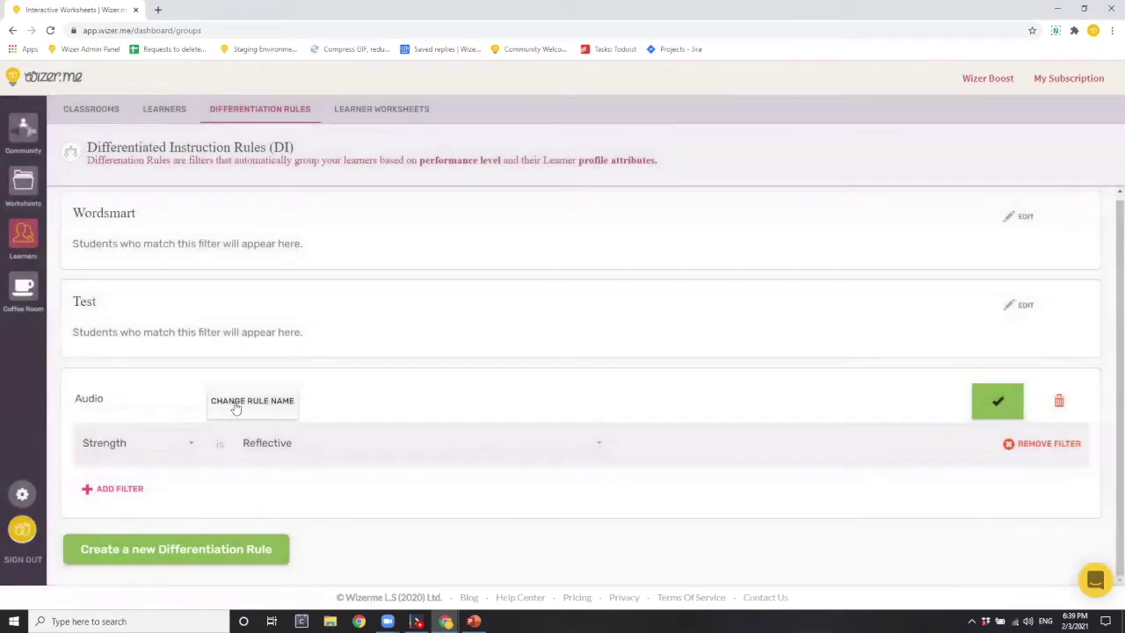
pyautogui.click(1010, 444)
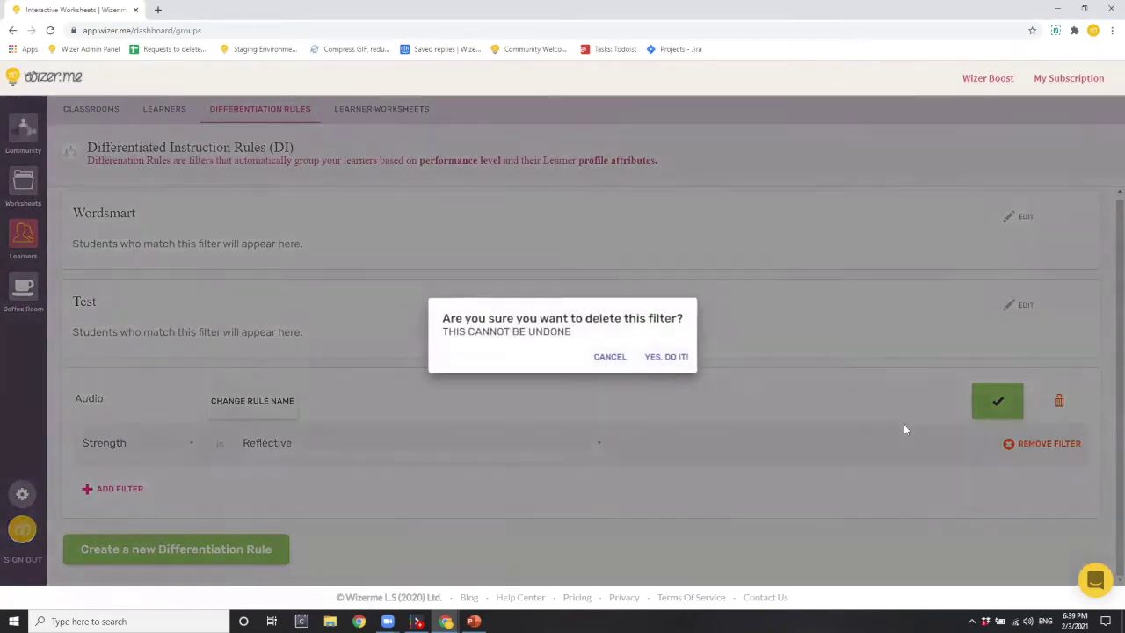
pyautogui.click(670, 358)
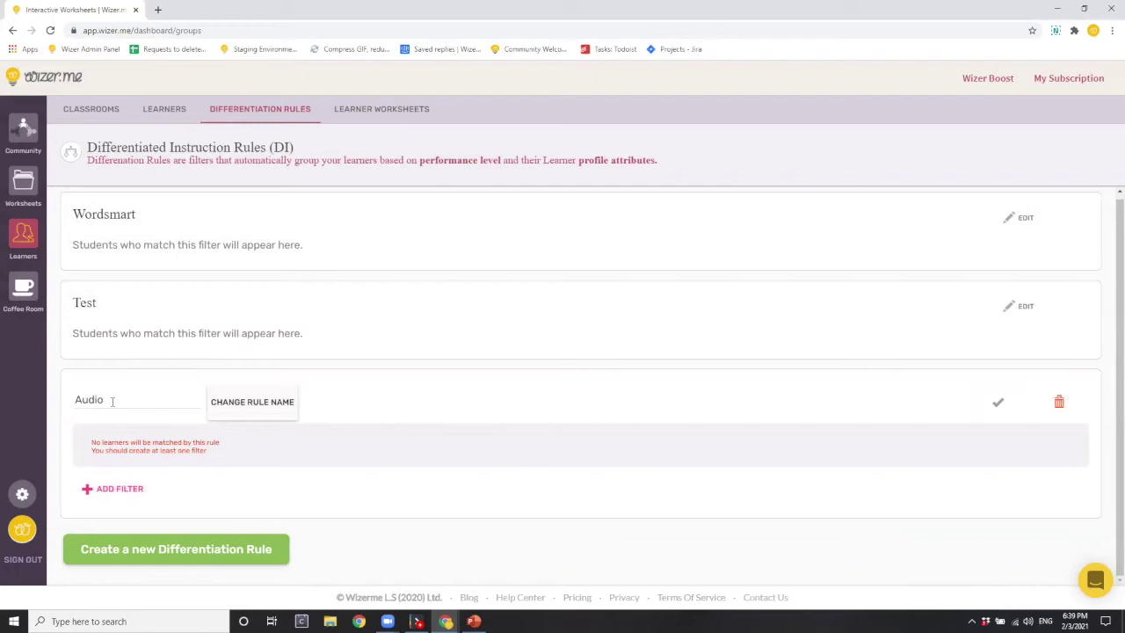
# Give the Audio rule a 'Strength is Talk items through' filter and save the rule
pyautogui.click(90, 490)
pyautogui.click(176, 502)
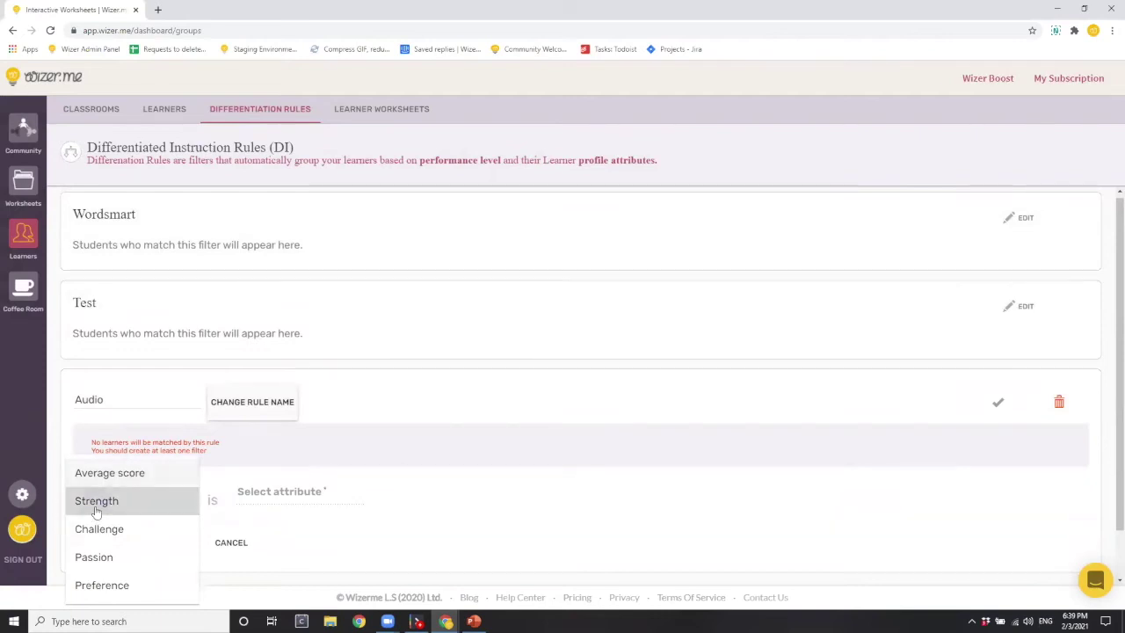
pyautogui.click(97, 509)
pyautogui.scroll(-1, 528, 513)
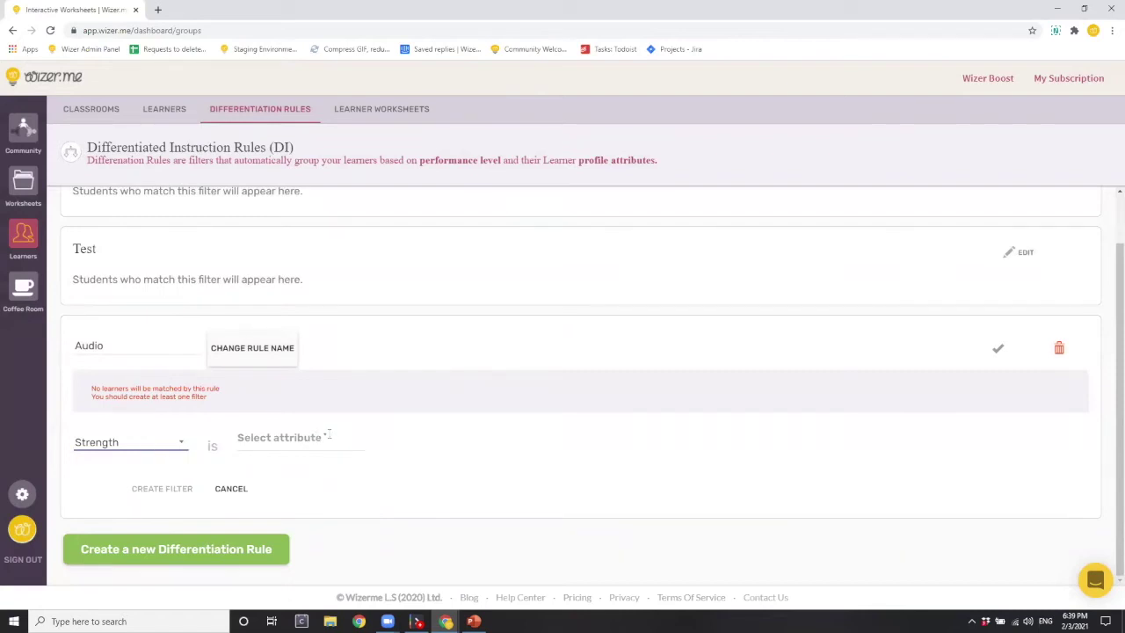
pyautogui.click(329, 435)
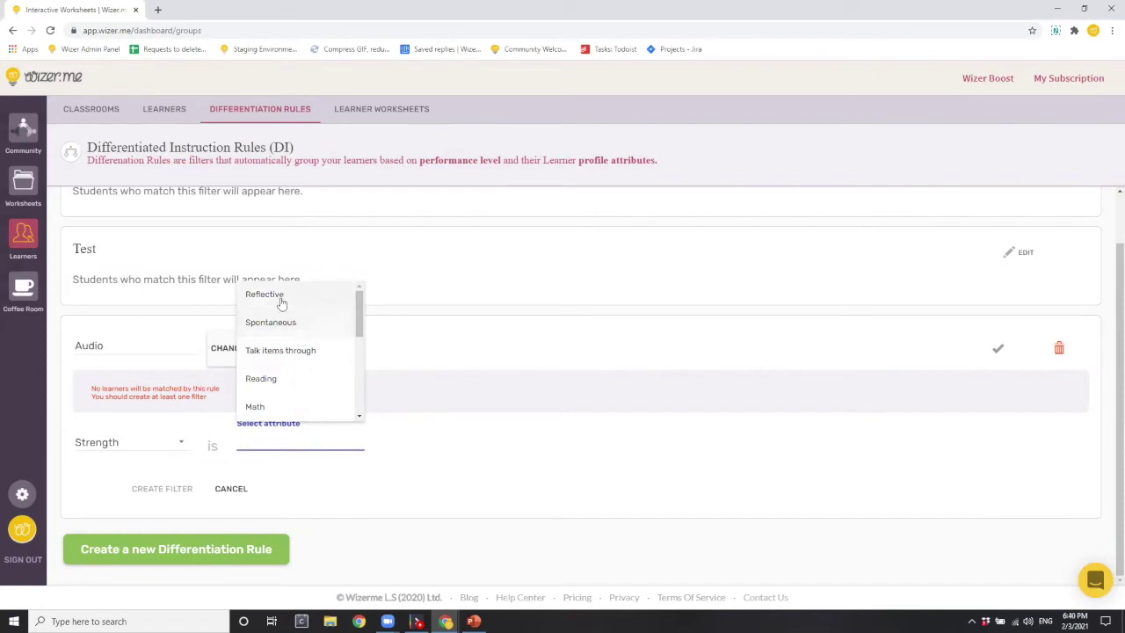
pyautogui.scroll(-3, 314, 334)
pyautogui.scroll(-3, 315, 352)
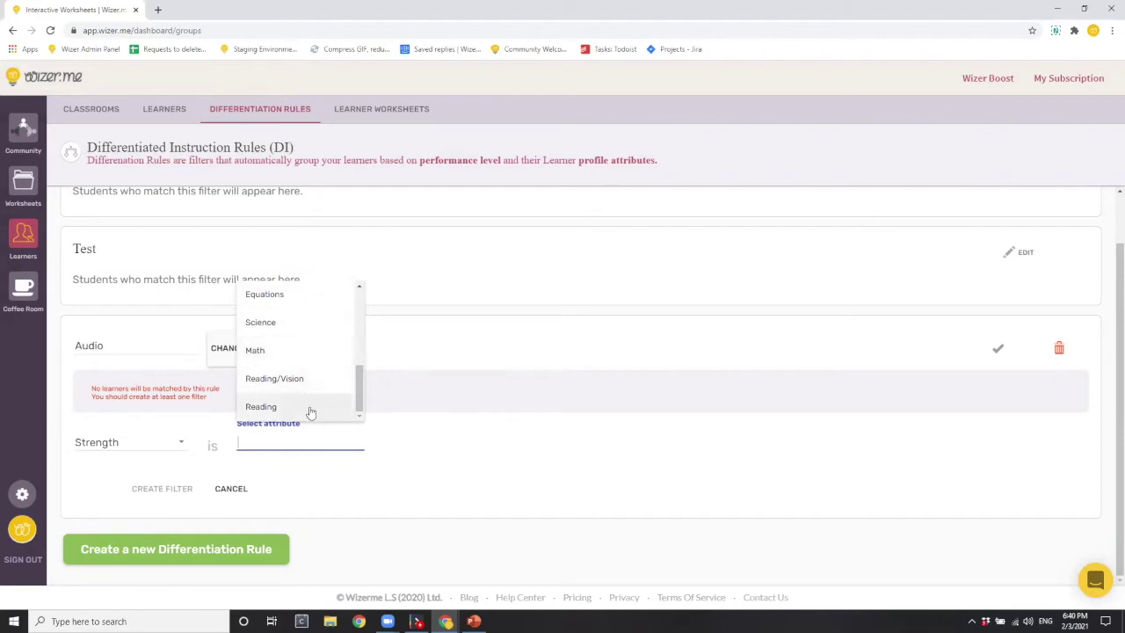
pyautogui.scroll(6, 309, 399)
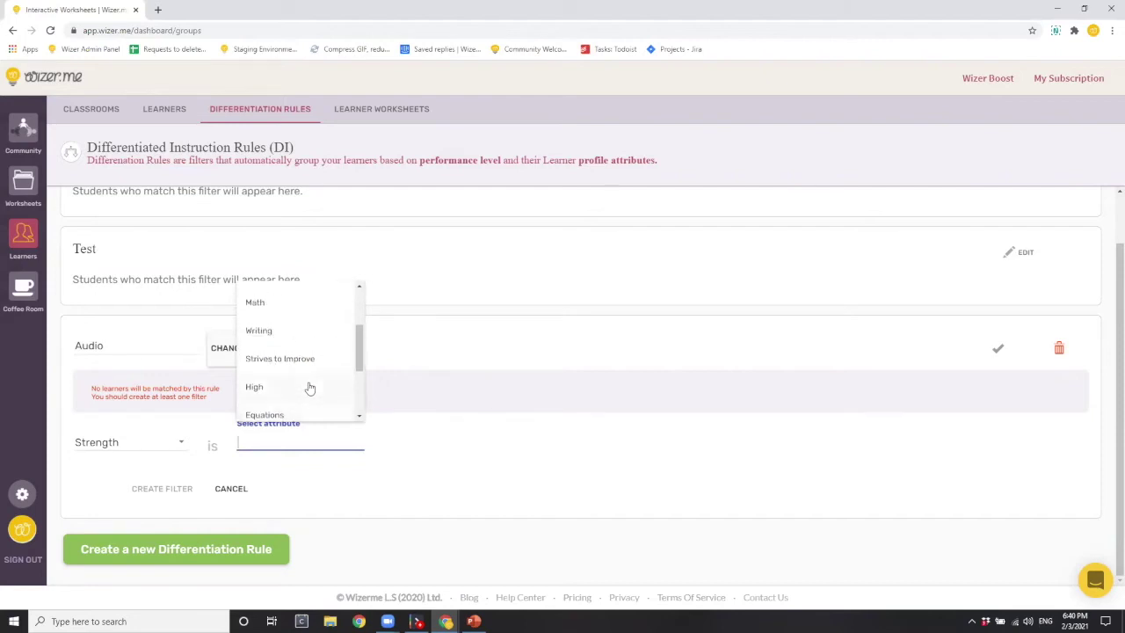
pyautogui.scroll(2, 309, 388)
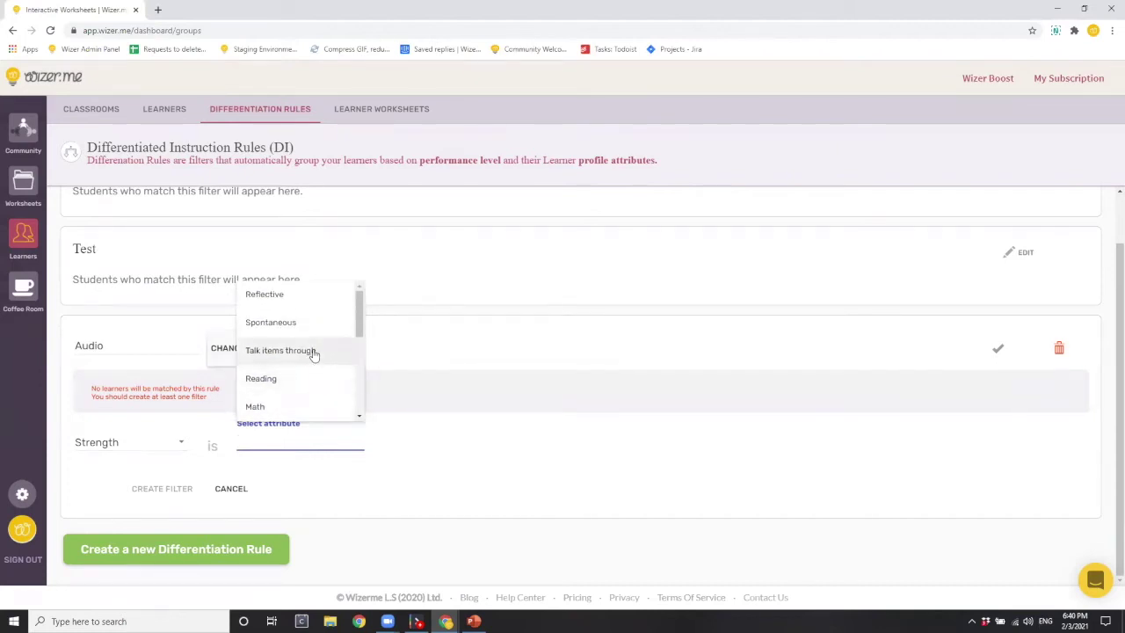
pyautogui.click(314, 351)
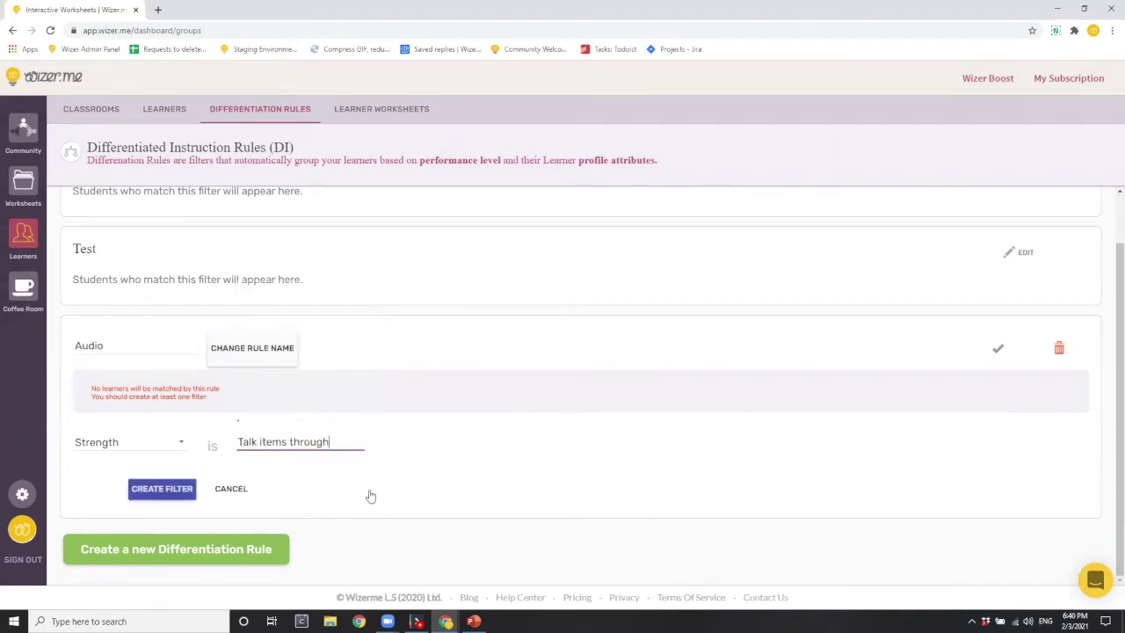
pyautogui.click(175, 484)
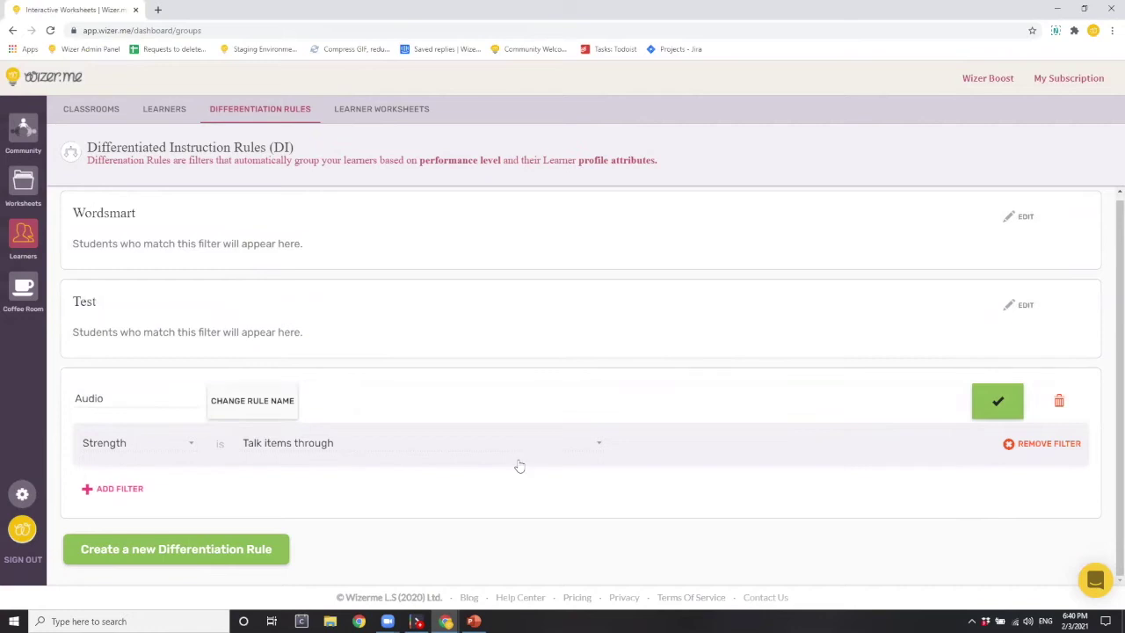
pyautogui.click(997, 402)
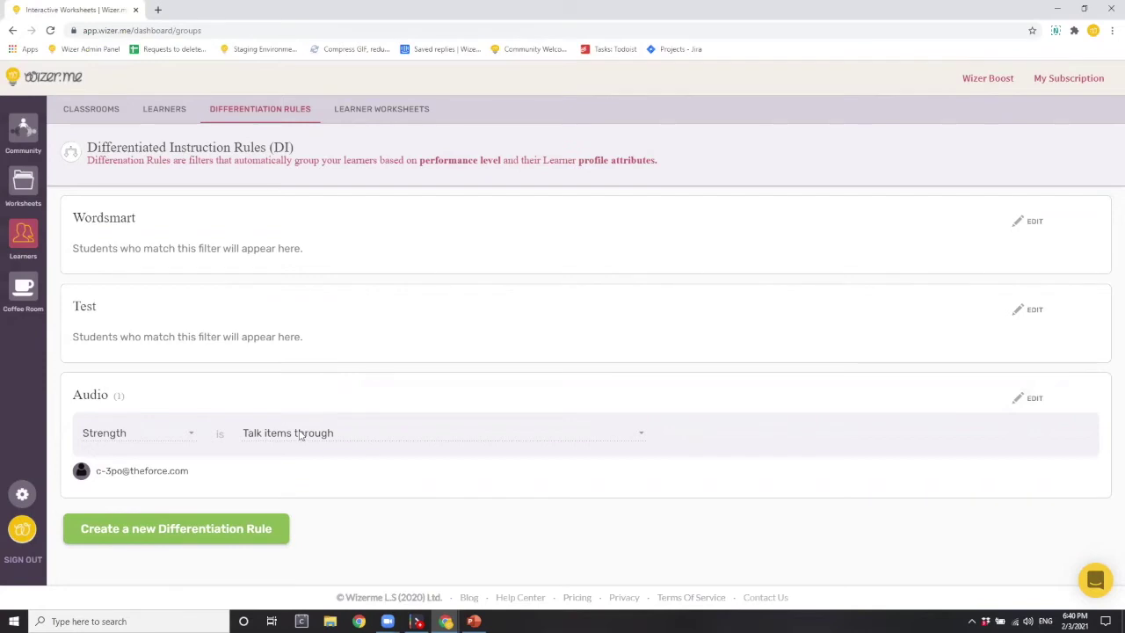
# Start a new differentiation rule named 'Reflective'
pyautogui.click(236, 531)
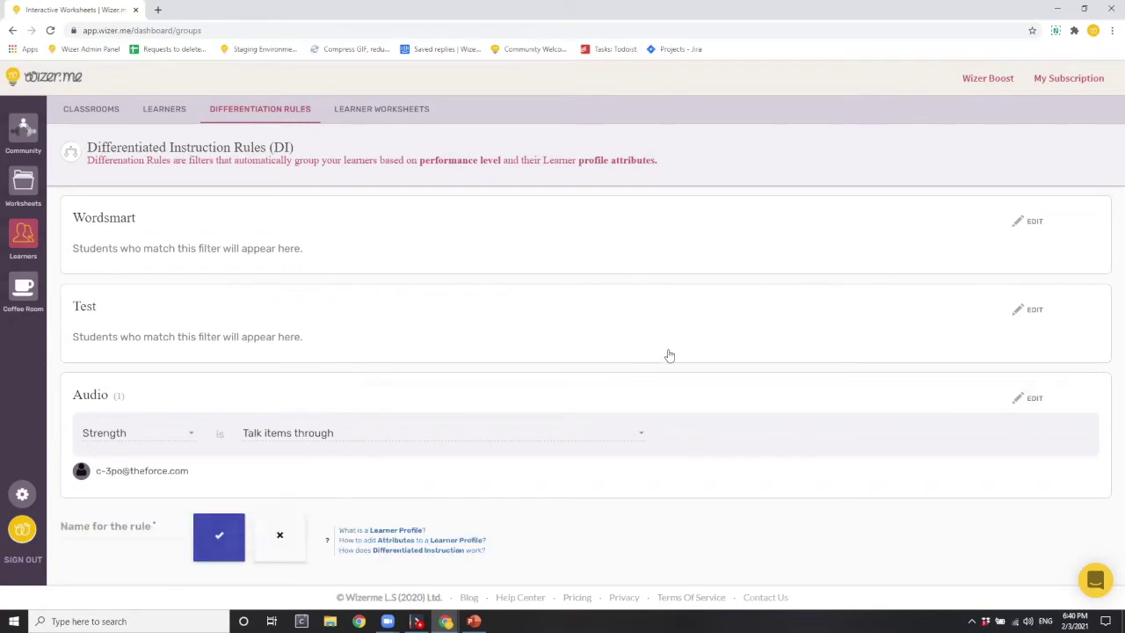
pyautogui.click(124, 524)
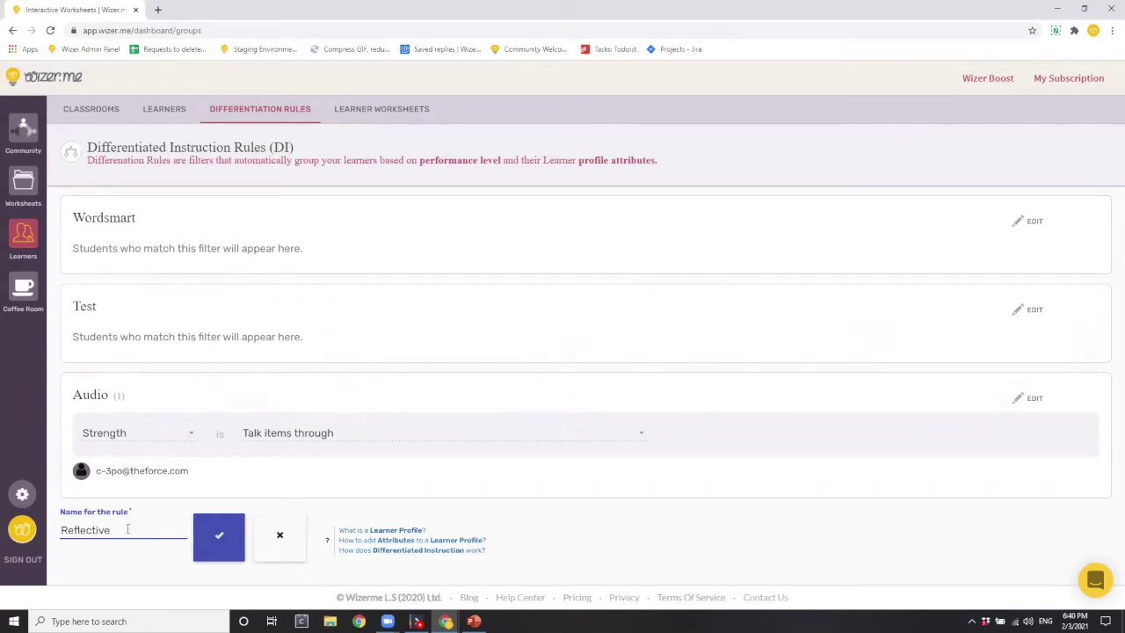
pyautogui.click(219, 538)
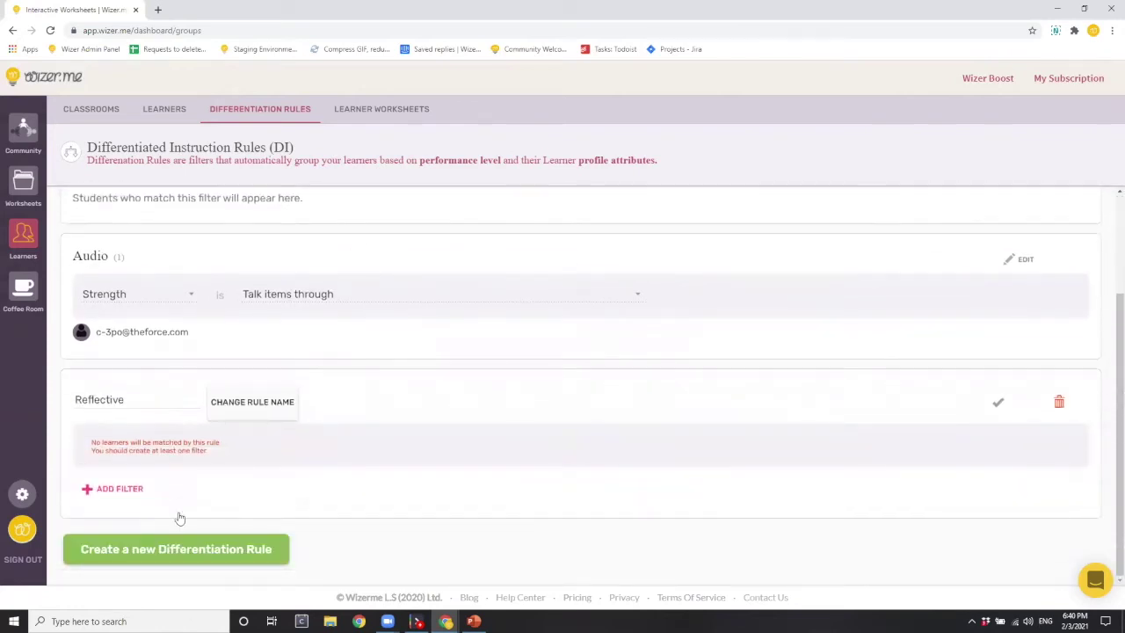
# Add a 'Strength is Reflective' filter to the new rule and save it
pyautogui.click(121, 490)
pyautogui.scroll(-1, 189, 455)
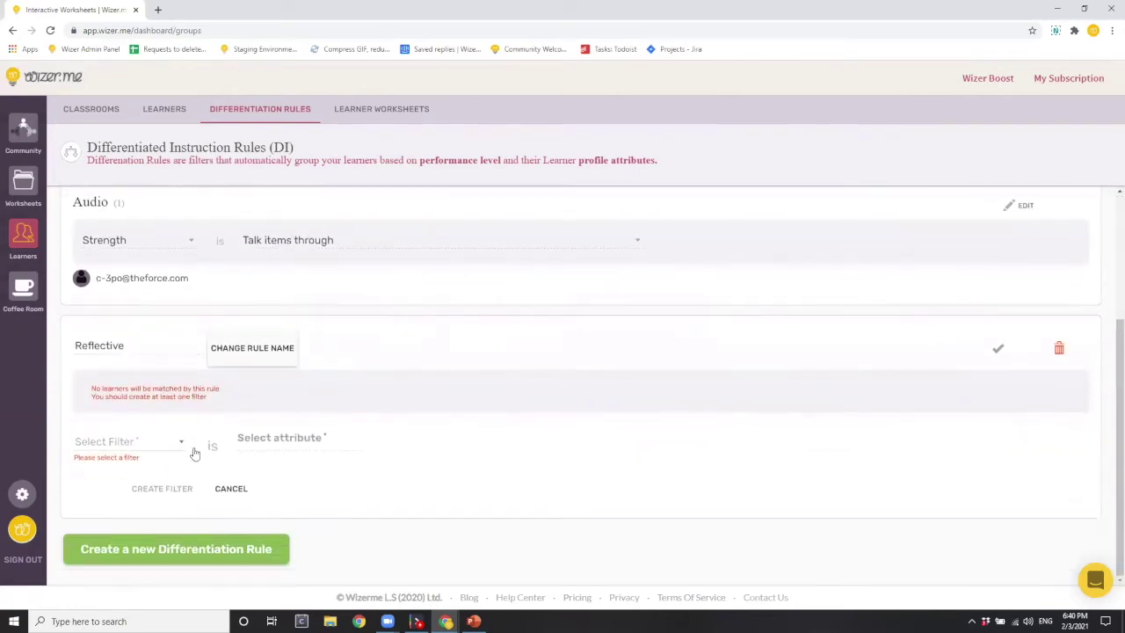
pyautogui.click(183, 448)
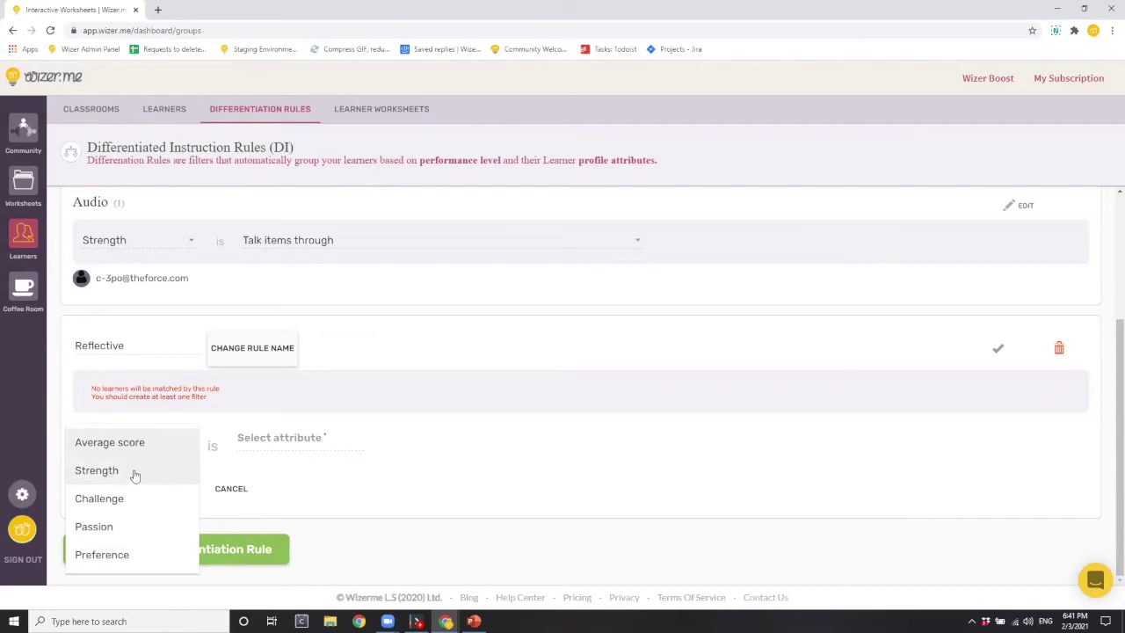
pyautogui.click(134, 472)
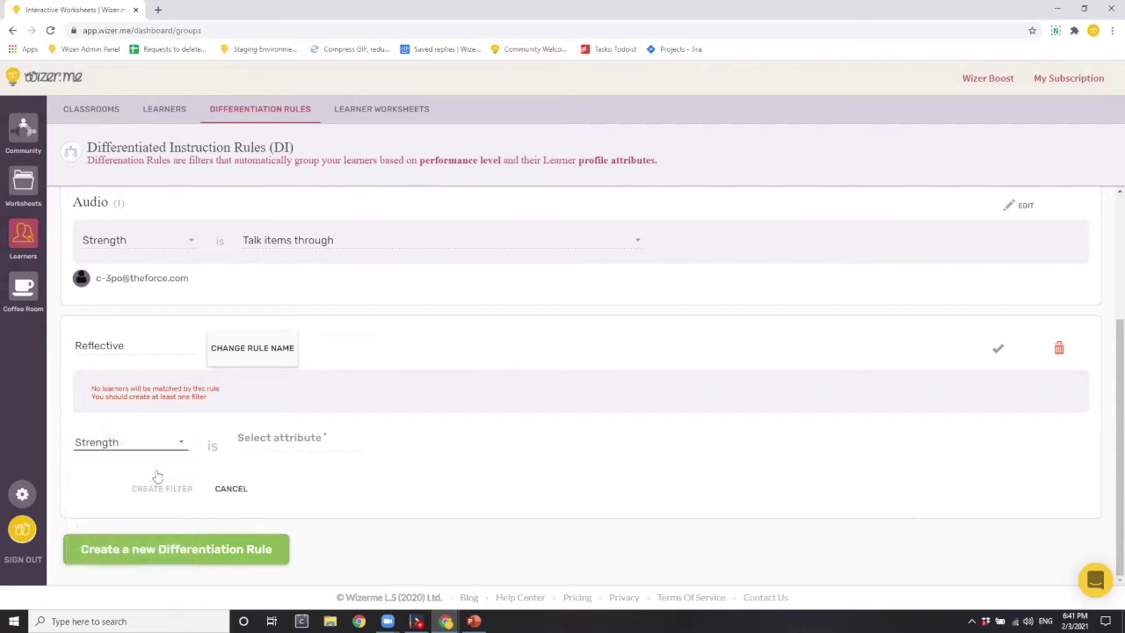
pyautogui.click(255, 440)
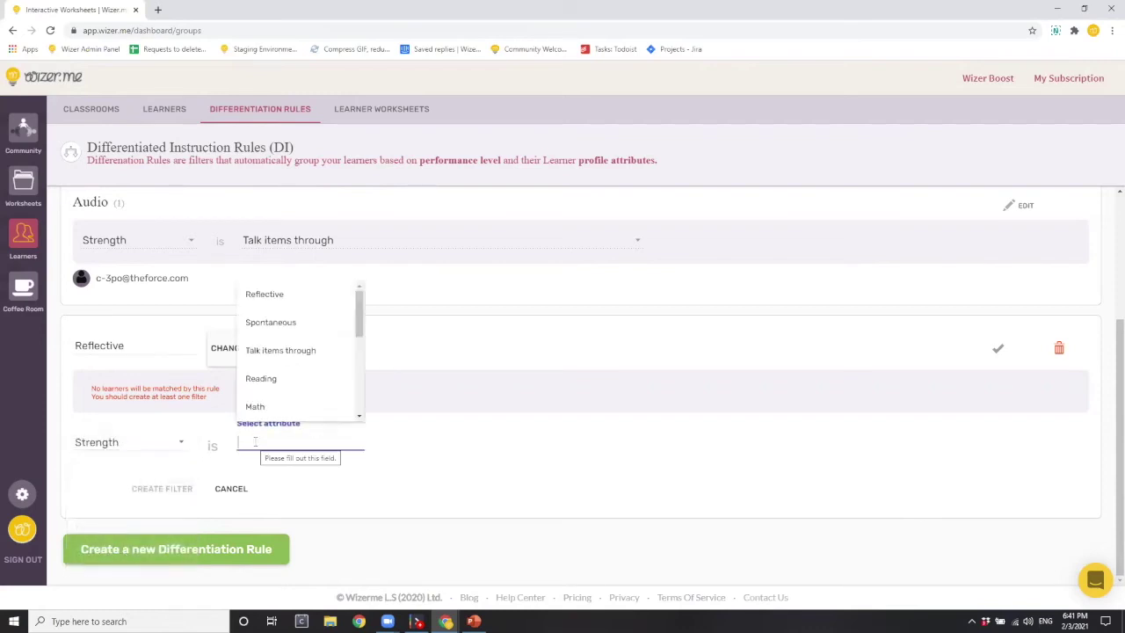
pyautogui.click(272, 299)
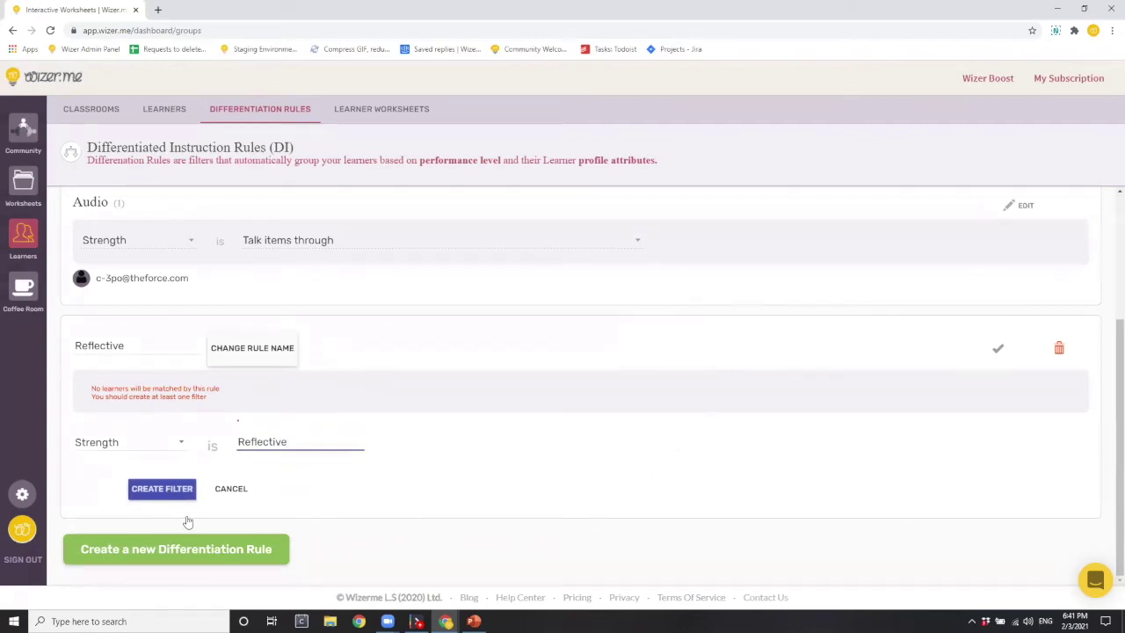
pyautogui.click(158, 490)
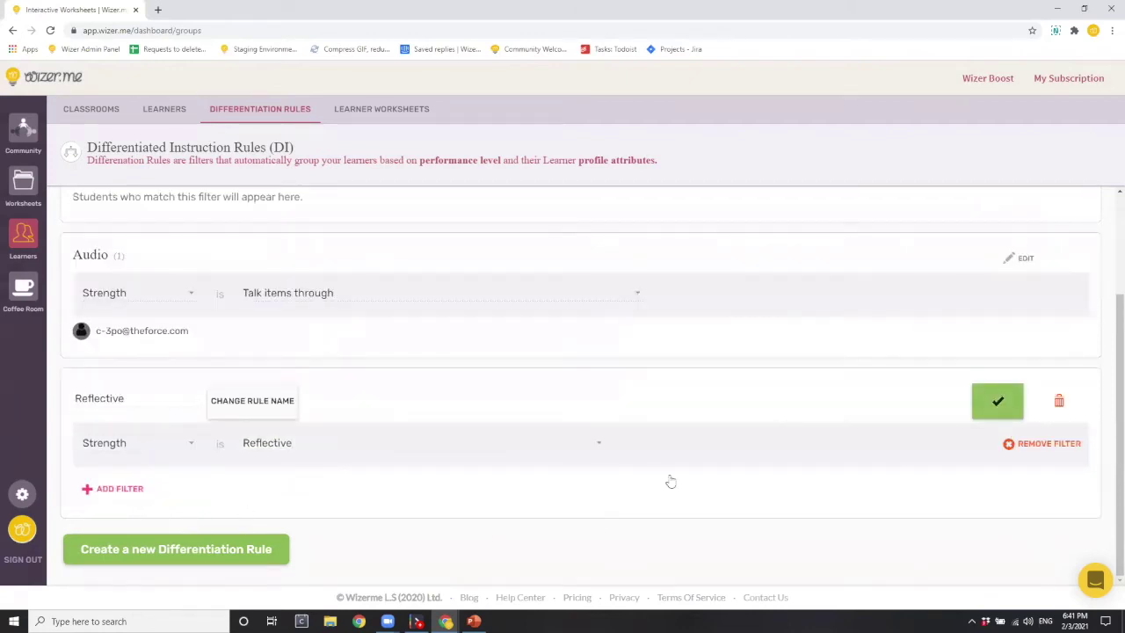
pyautogui.click(989, 402)
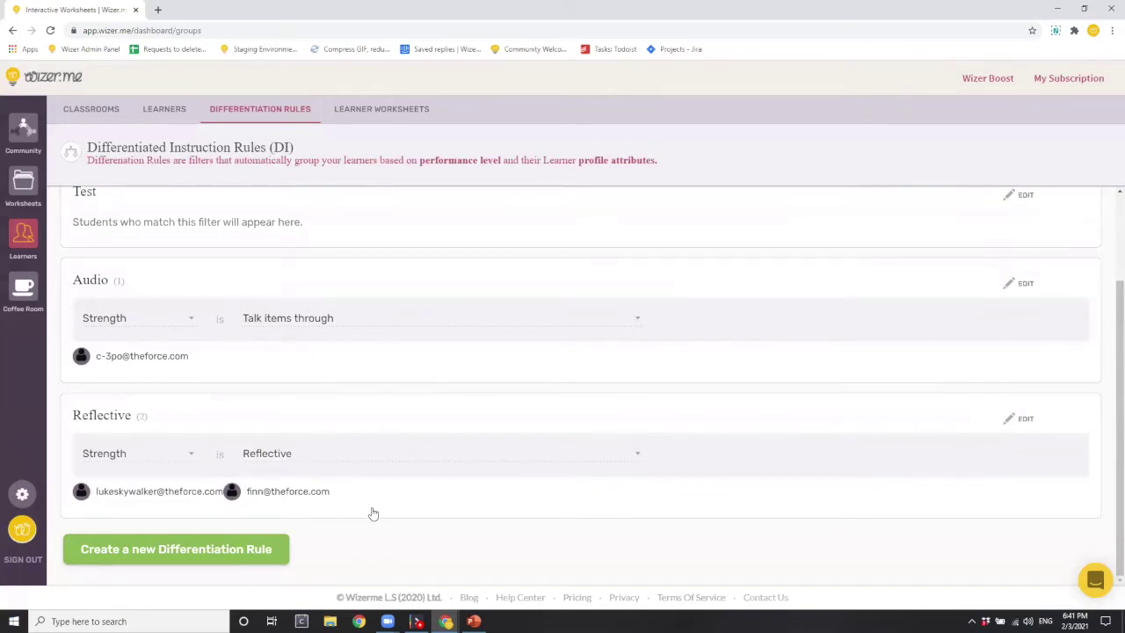
# Add a 'Strength is spontaneous' filter to the Reflective rule and save the rule
pyautogui.click(1026, 421)
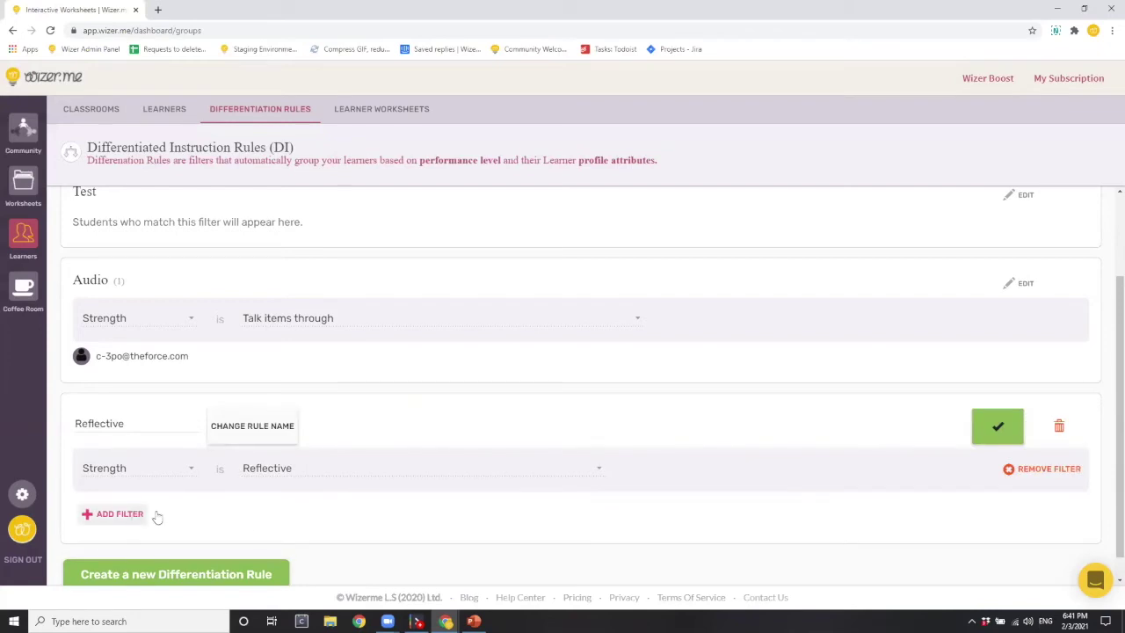
pyautogui.click(118, 516)
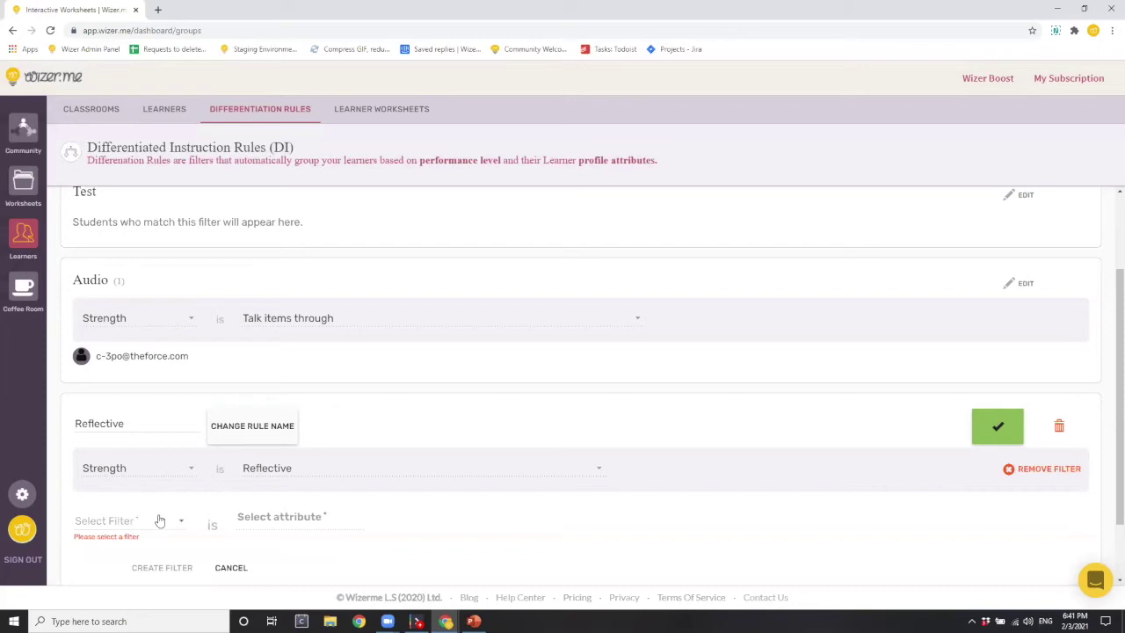
pyautogui.click(174, 525)
pyautogui.click(148, 508)
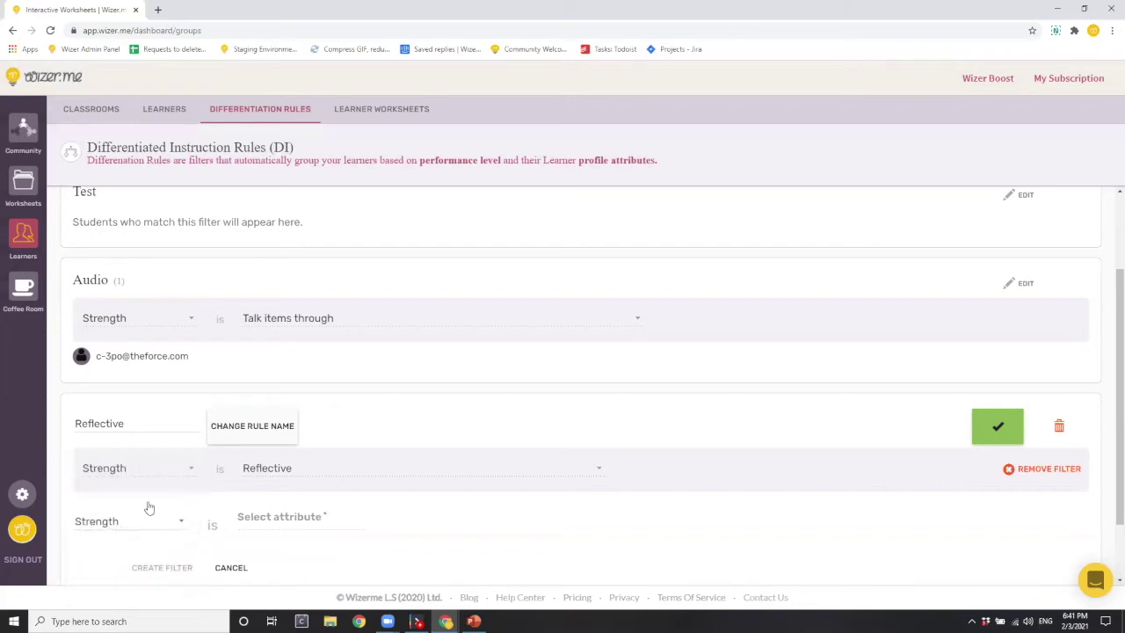
pyautogui.click(309, 517)
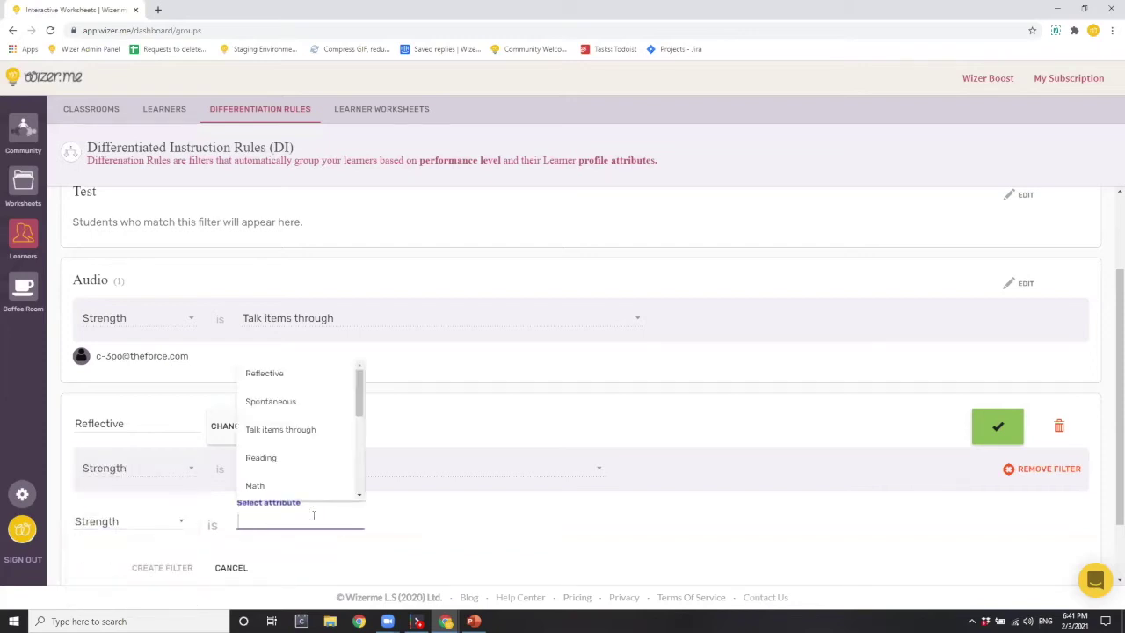
pyautogui.click(291, 400)
pyautogui.scroll(-1, 535, 484)
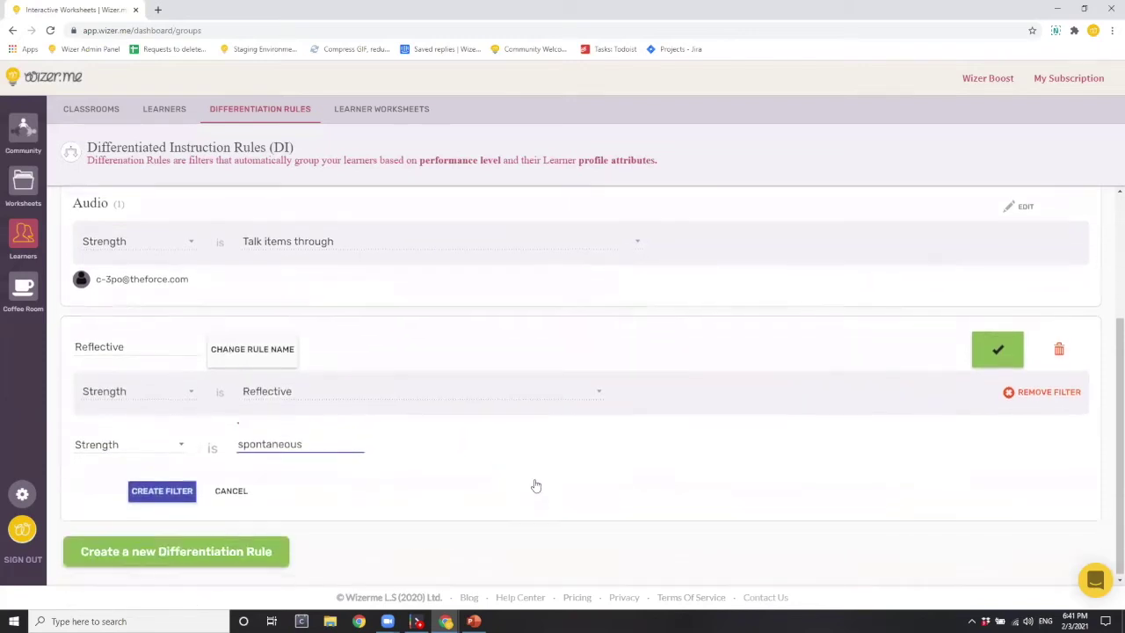
pyautogui.click(137, 491)
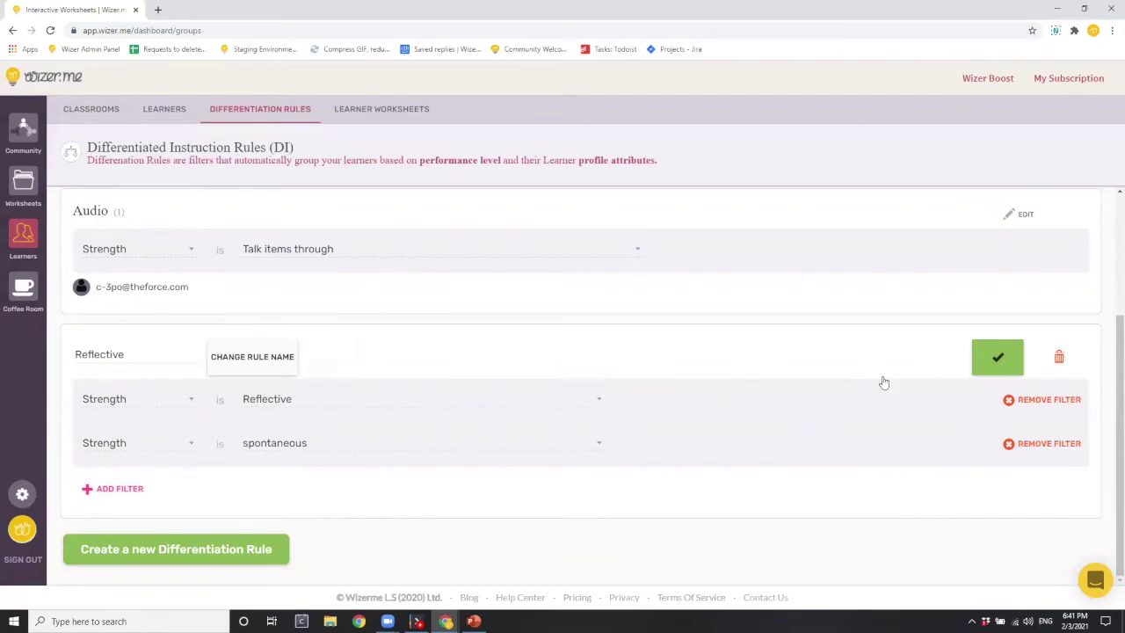
pyautogui.click(1002, 355)
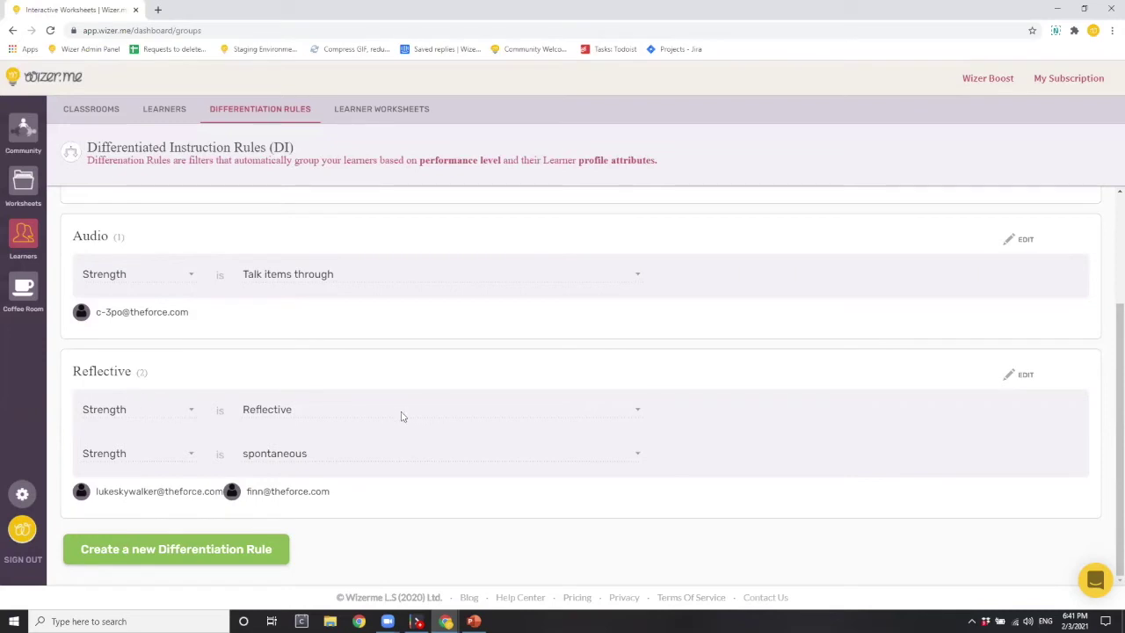
pyautogui.scroll(2, 315, 413)
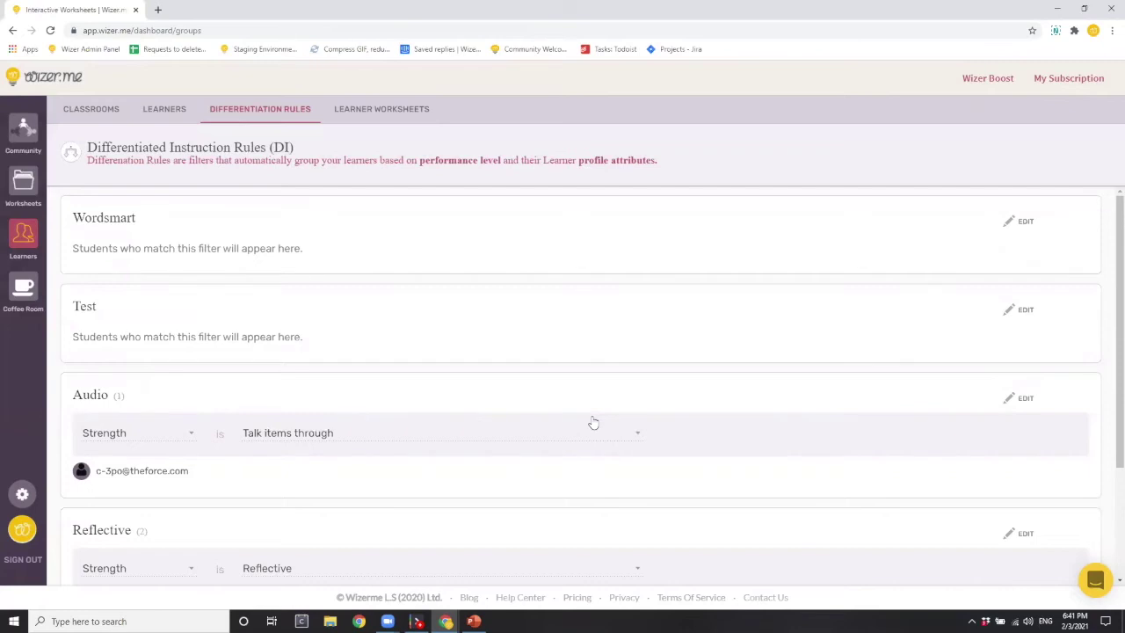
pyautogui.scroll(-2, 593, 422)
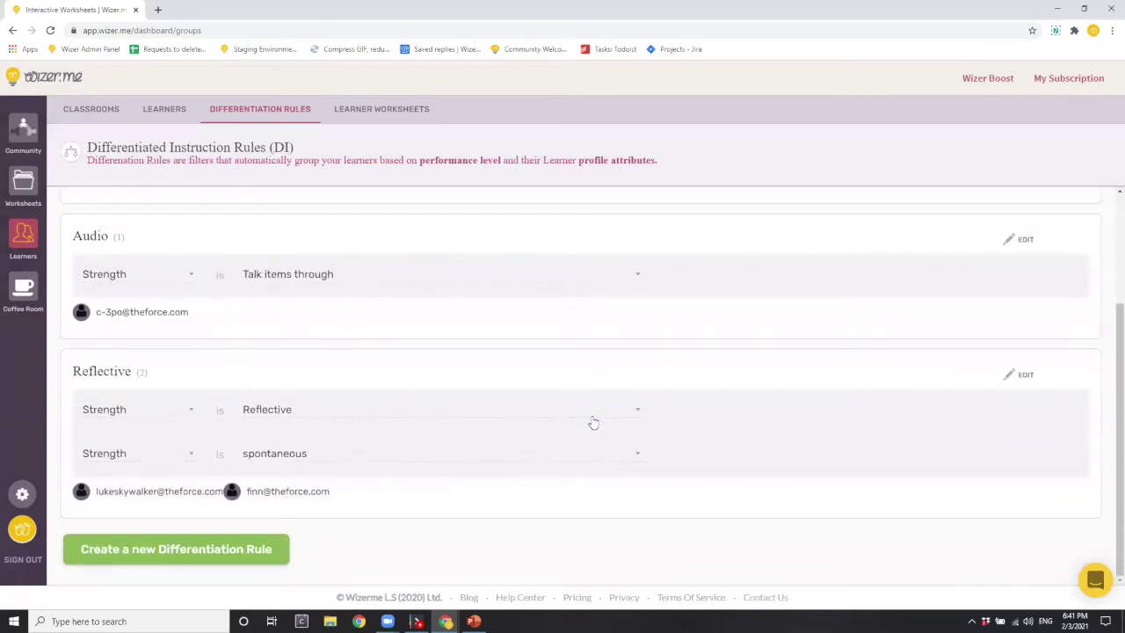
pyautogui.scroll(2, 594, 423)
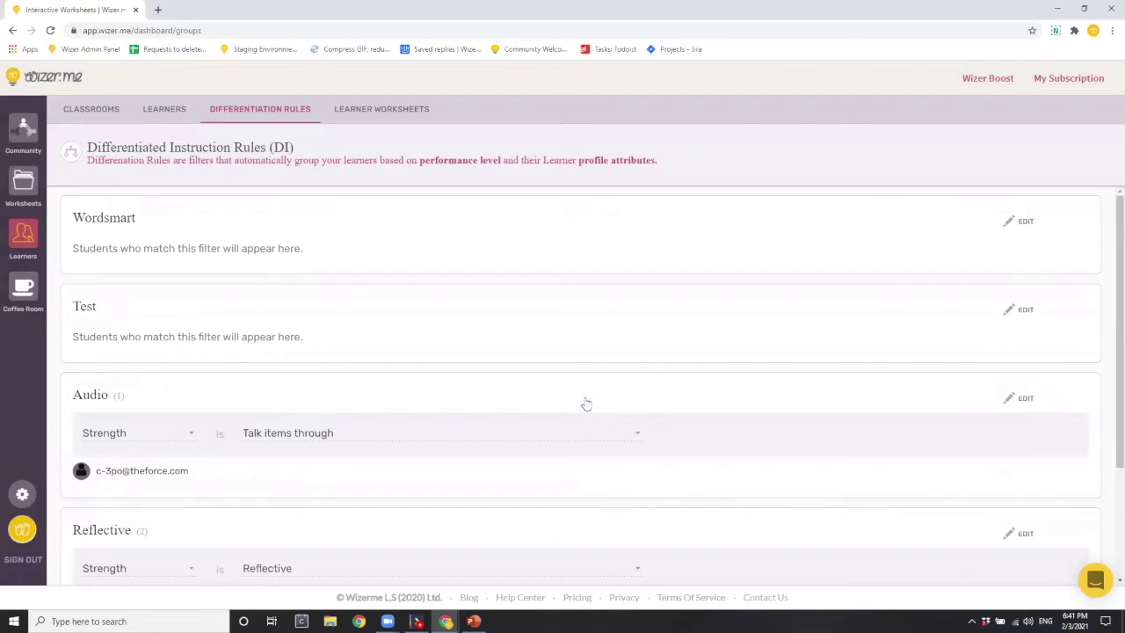
pyautogui.scroll(-2, 585, 401)
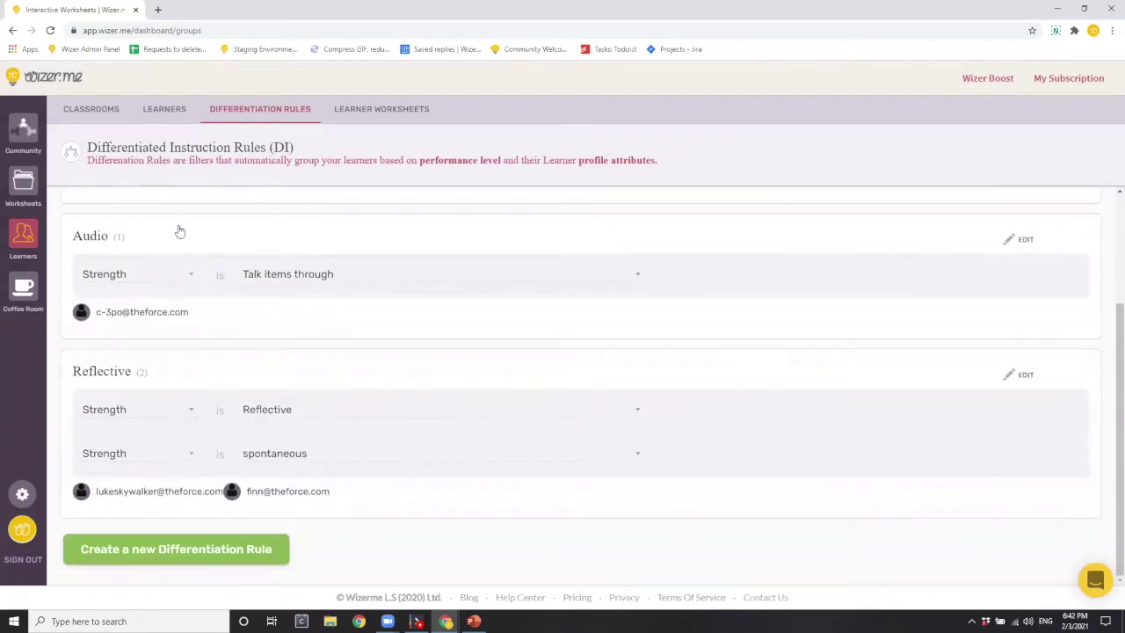
# Open the Lightsaber 101 worksheet in the editor and scroll through its questions
pyautogui.click(24, 183)
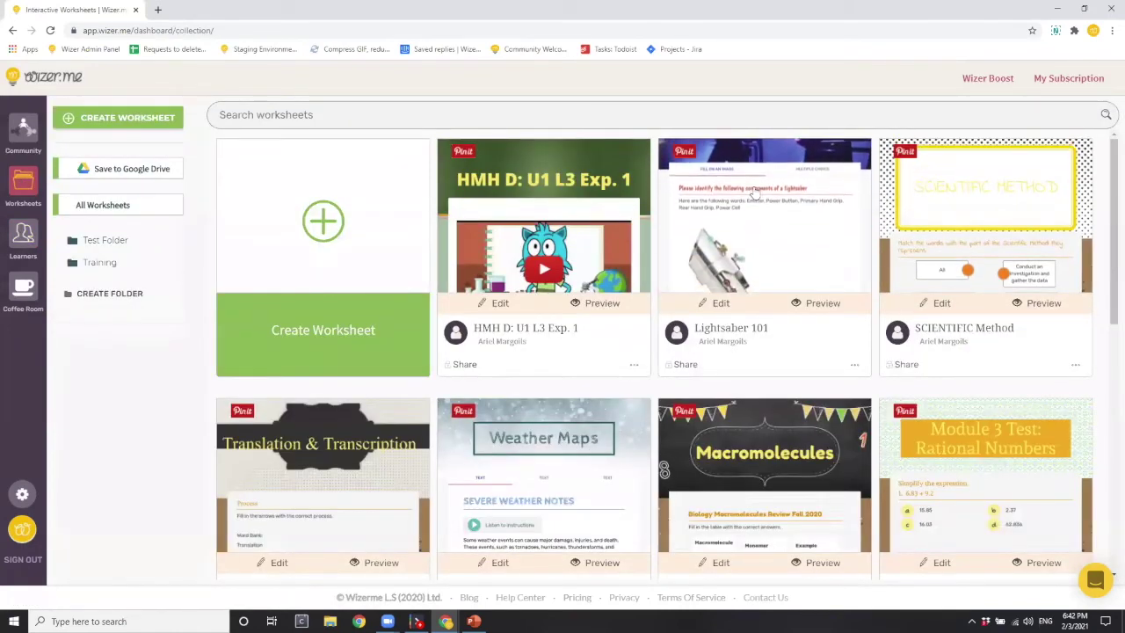
pyautogui.click(790, 203)
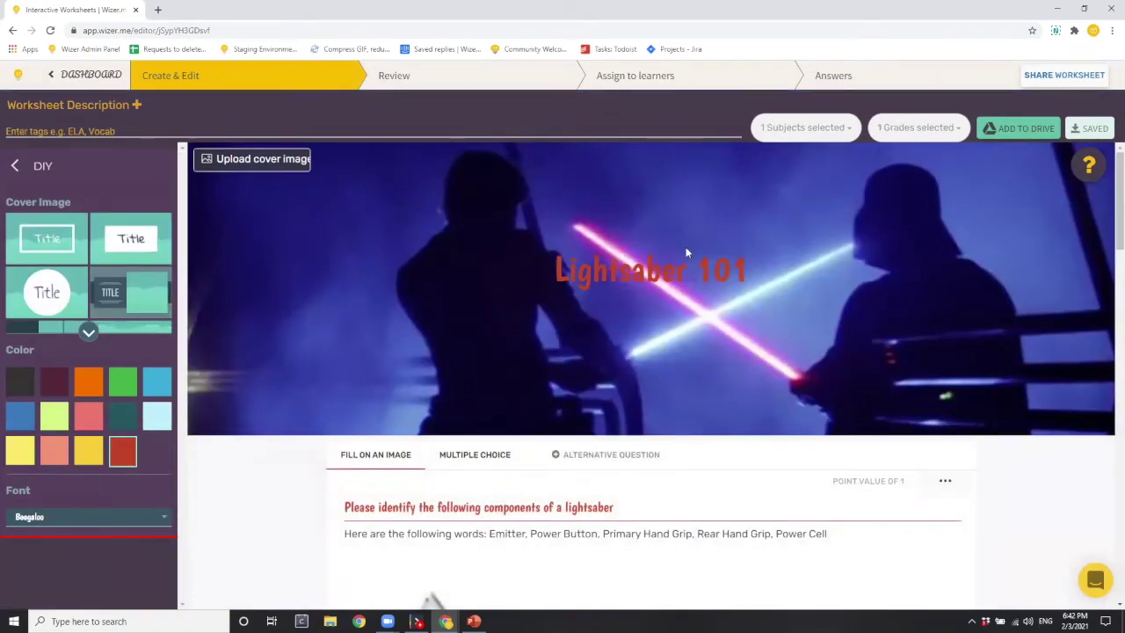
pyautogui.scroll(-2, 591, 333)
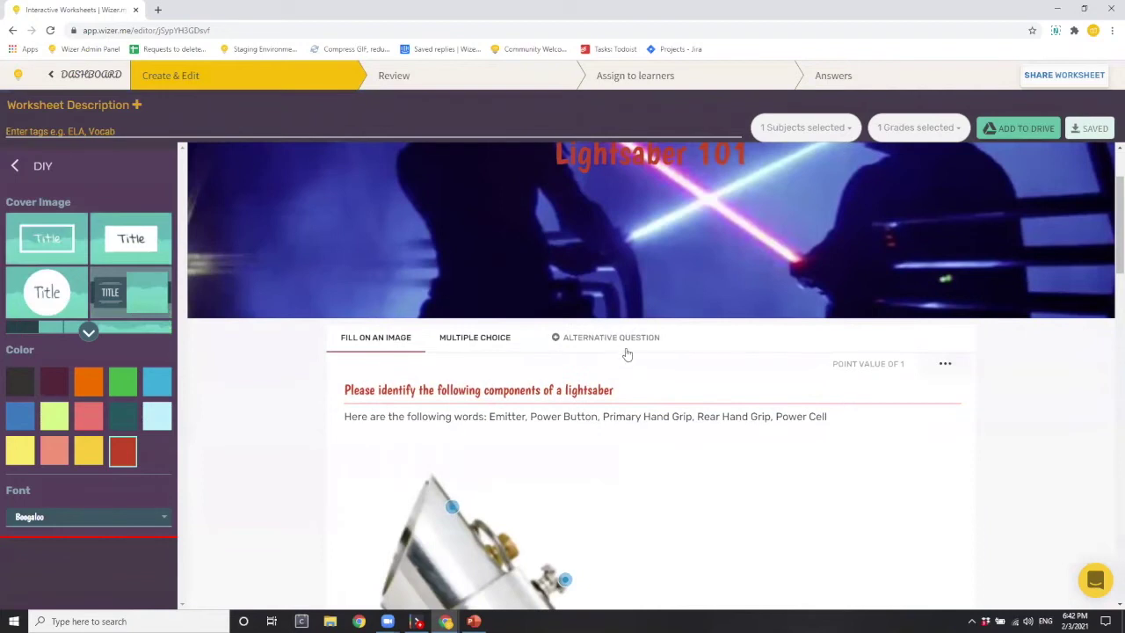
pyautogui.scroll(-2, 628, 354)
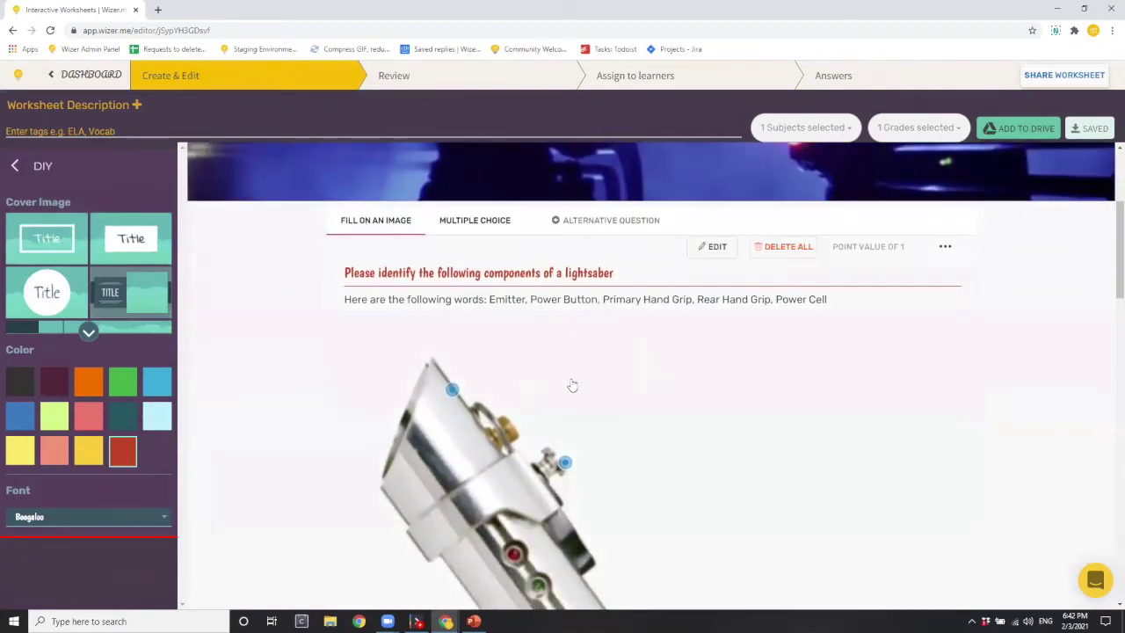
pyautogui.scroll(-5, 640, 378)
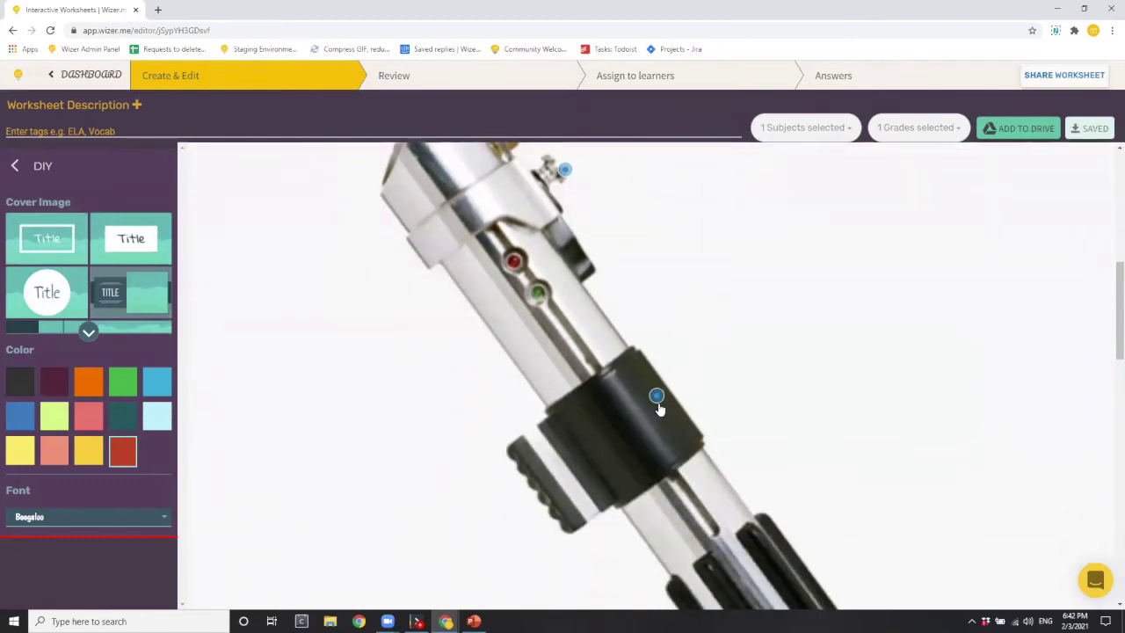
pyautogui.scroll(-8, 765, 396)
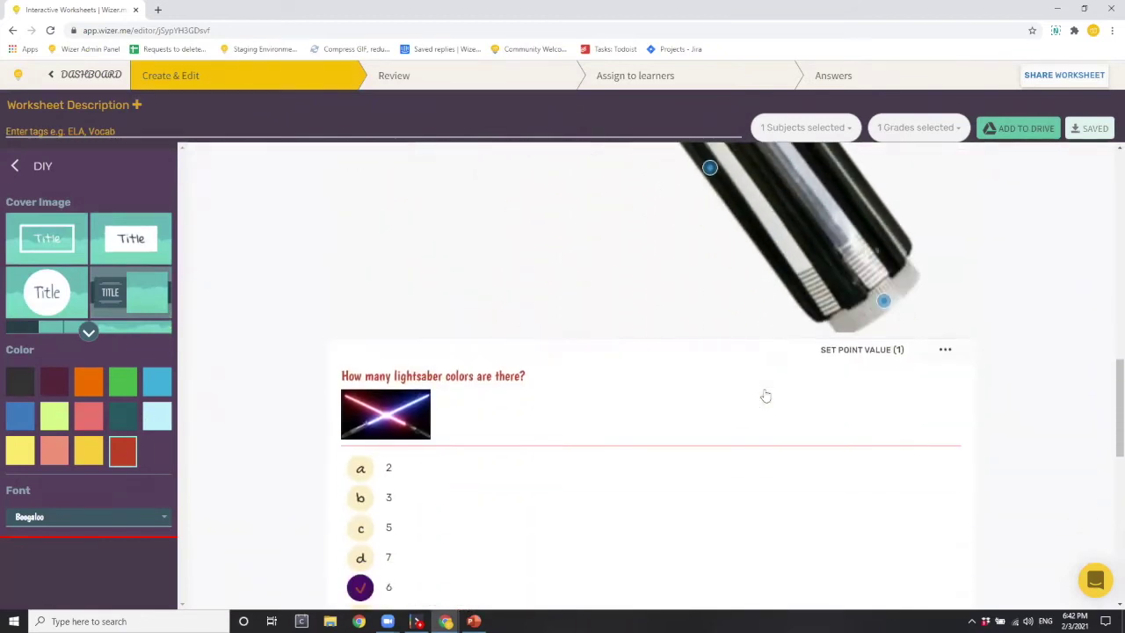
pyautogui.scroll(10, 765, 395)
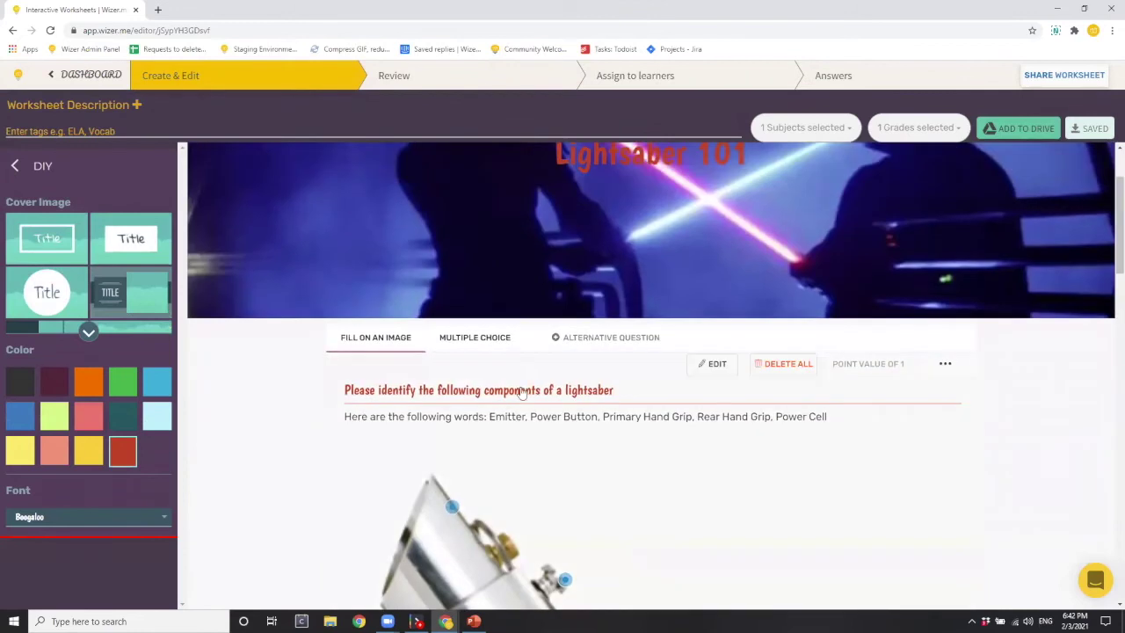
# View the question's multiple-choice version and the sorting question's audio version
pyautogui.click(460, 337)
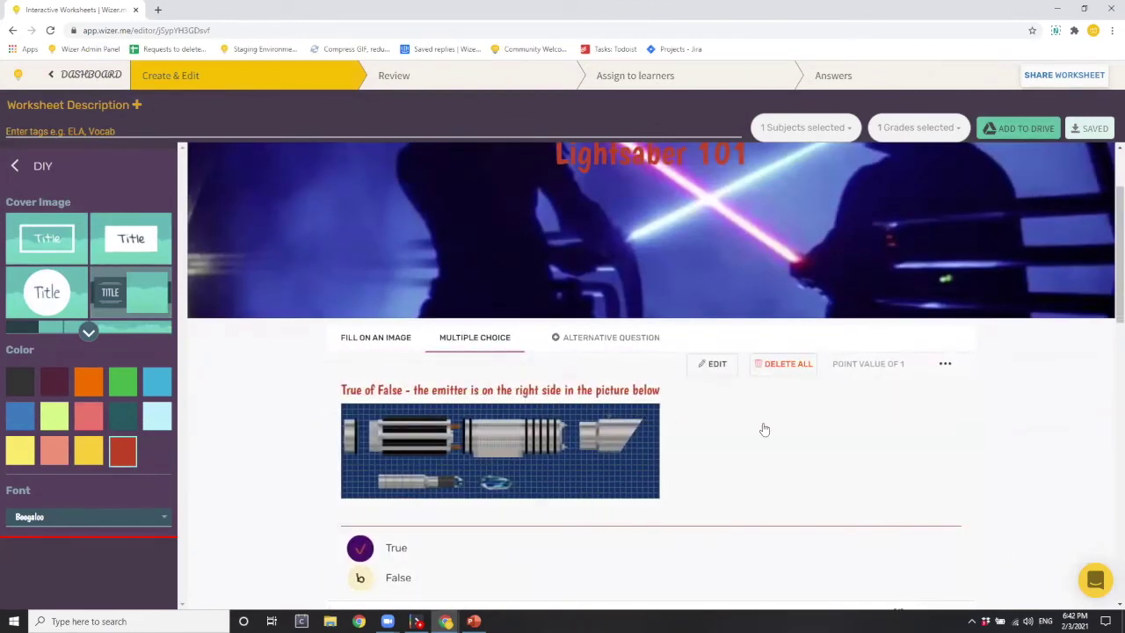
pyautogui.scroll(-2, 764, 429)
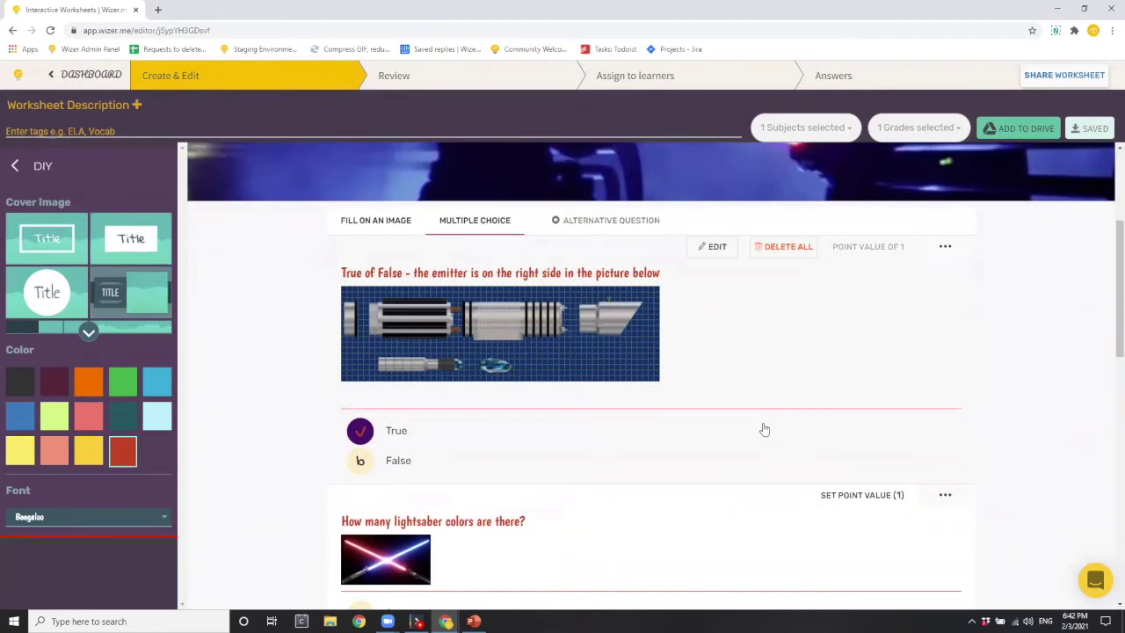
pyautogui.scroll(-5, 764, 429)
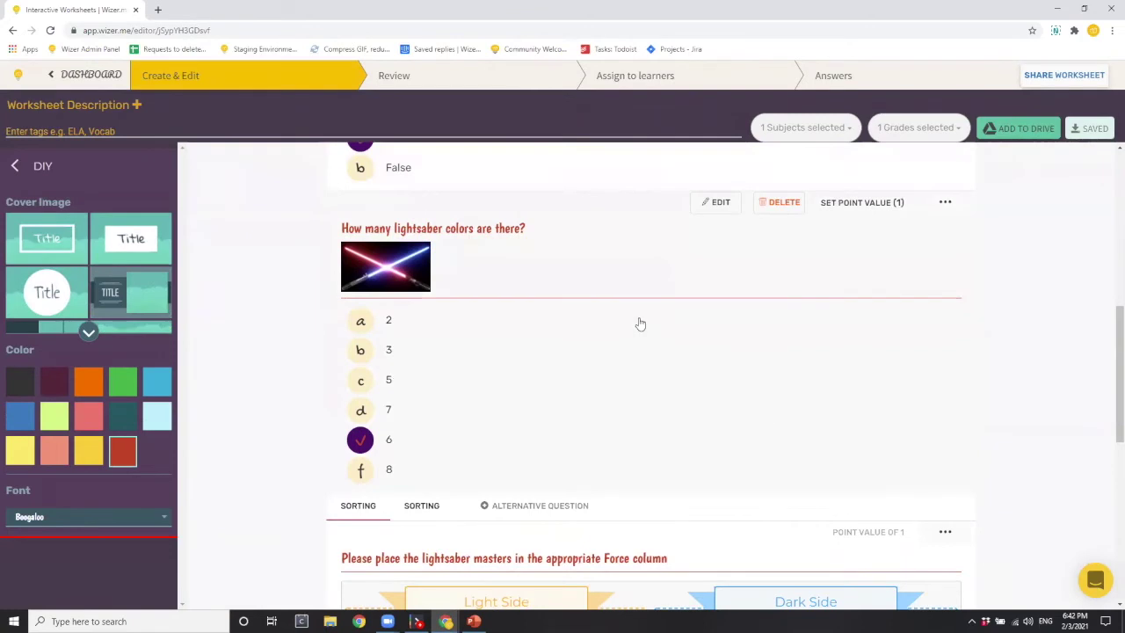
pyautogui.scroll(-3, 637, 322)
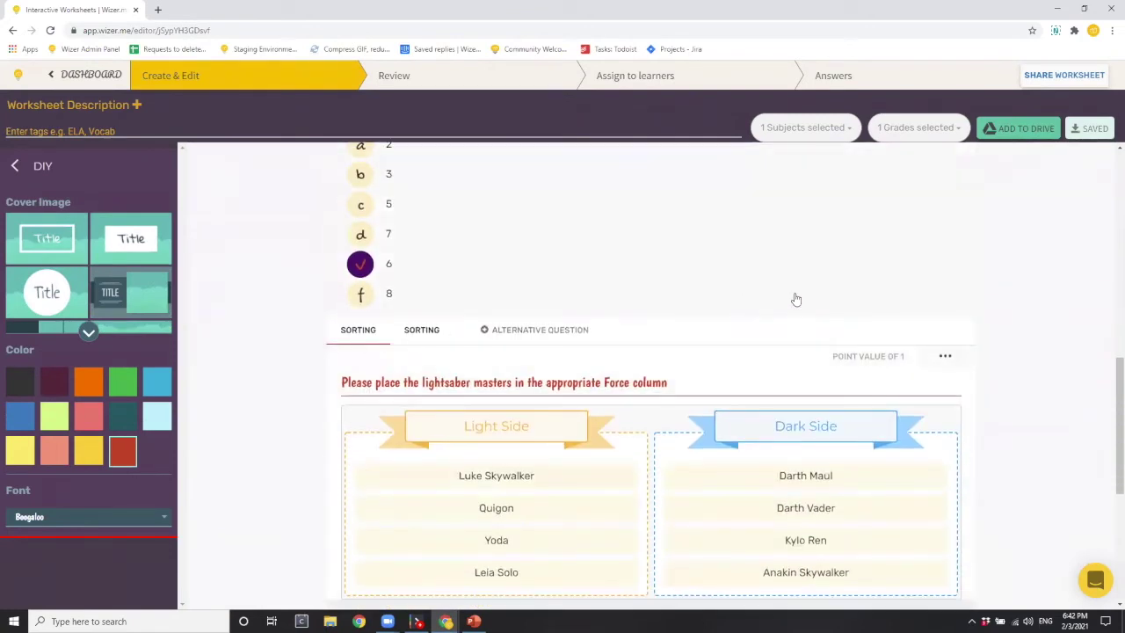
pyautogui.scroll(-2, 793, 296)
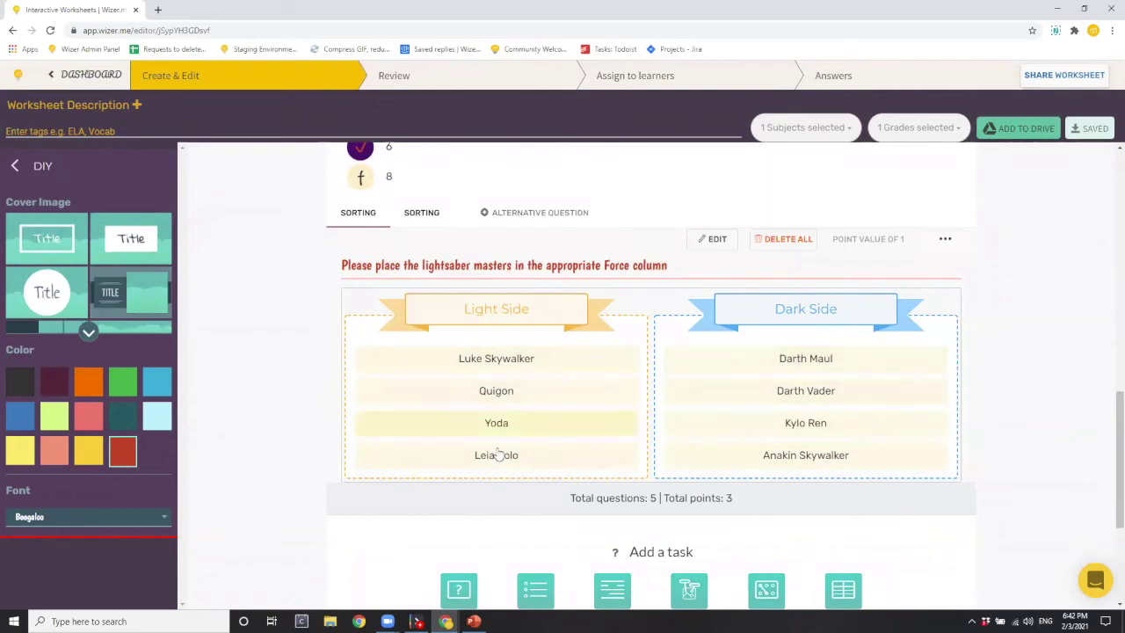
pyautogui.click(413, 216)
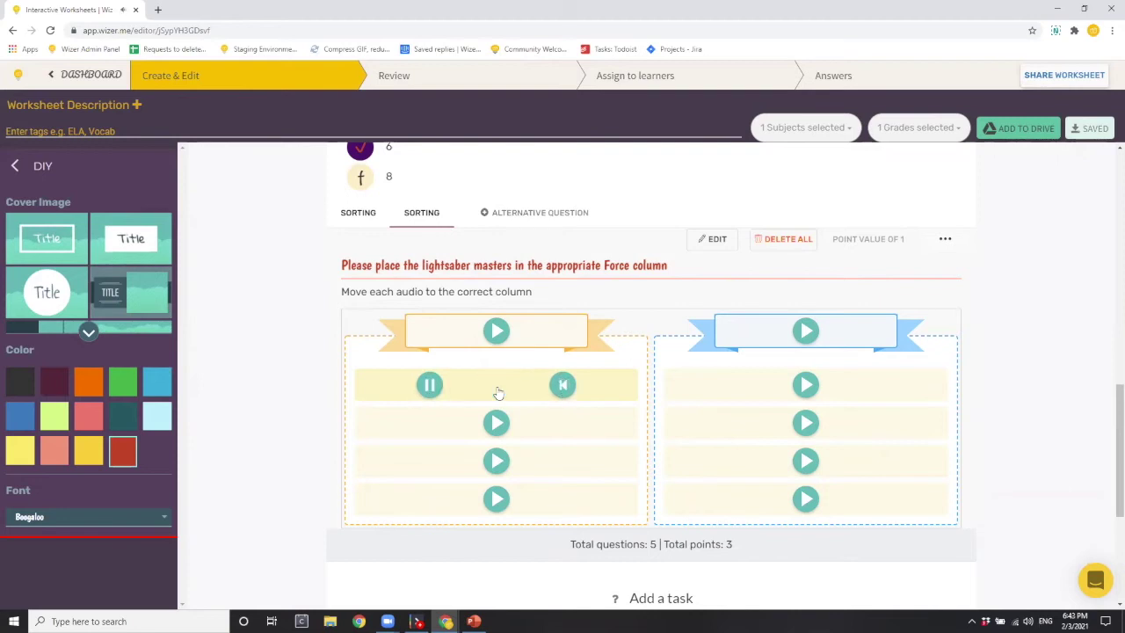
pyautogui.click(562, 385)
pyautogui.scroll(-3, 680, 315)
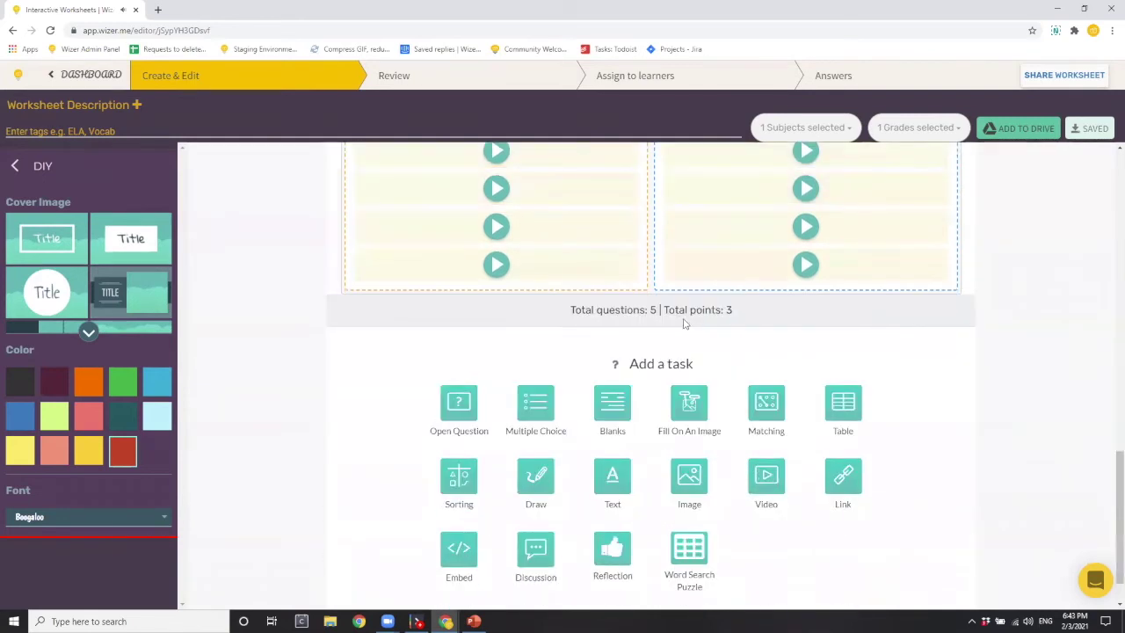
pyautogui.scroll(6, 686, 324)
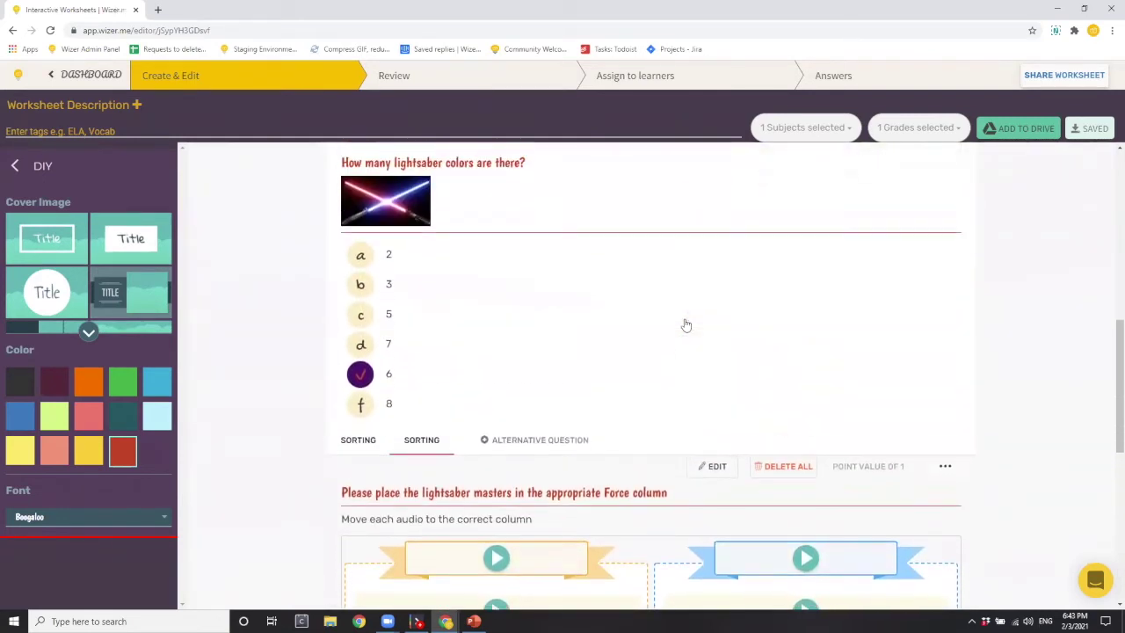
pyautogui.scroll(6, 686, 325)
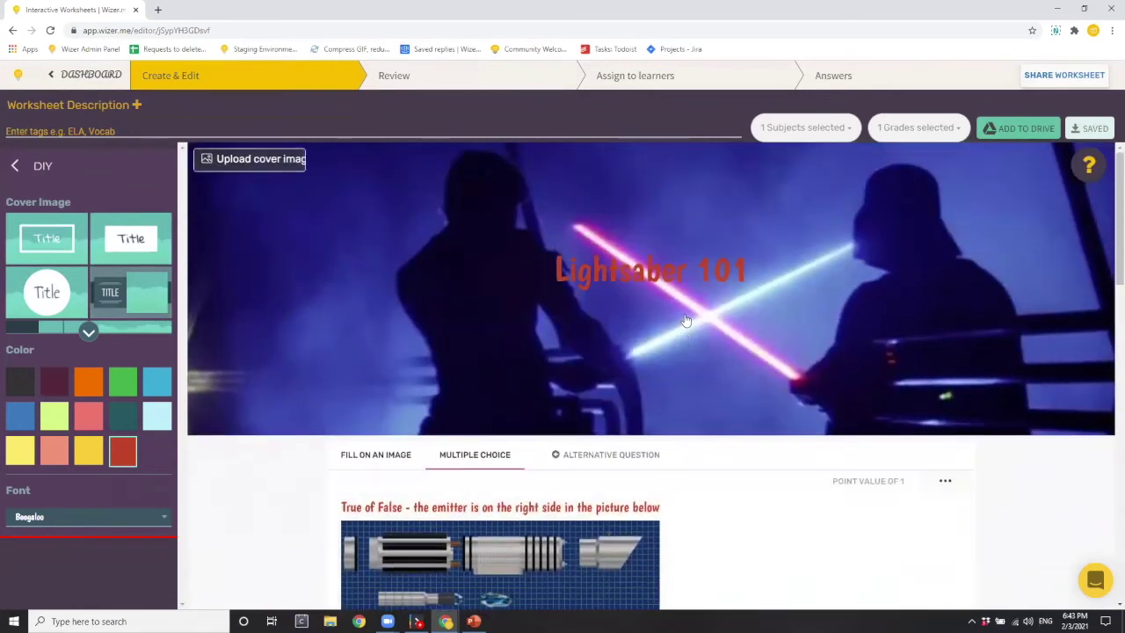
pyautogui.scroll(-2, 687, 321)
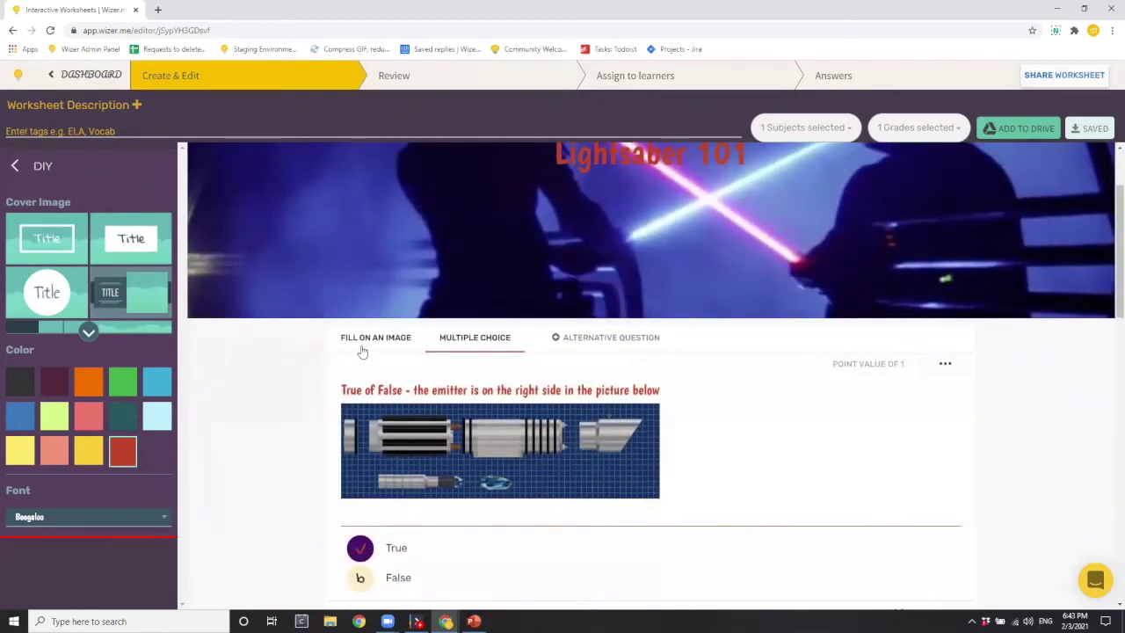
# Show the lightsaber Fill on an Image version of the question and open it for editing
pyautogui.click(364, 350)
pyautogui.scroll(-8, 534, 343)
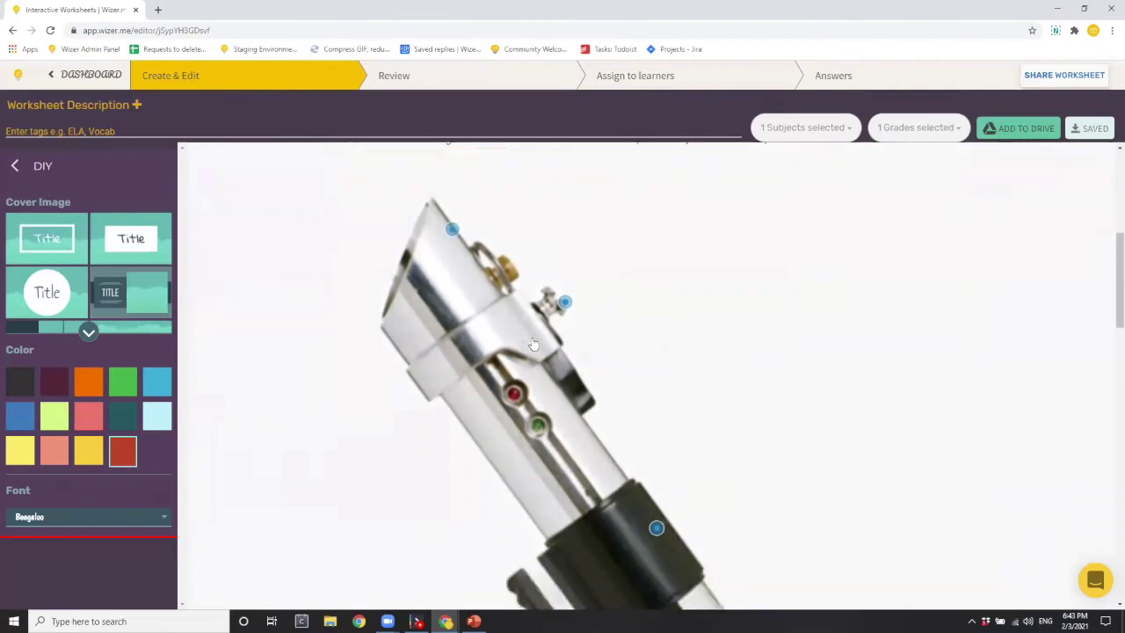
pyautogui.scroll(-5, 533, 343)
pyautogui.scroll(3, 534, 343)
pyautogui.scroll(6, 533, 342)
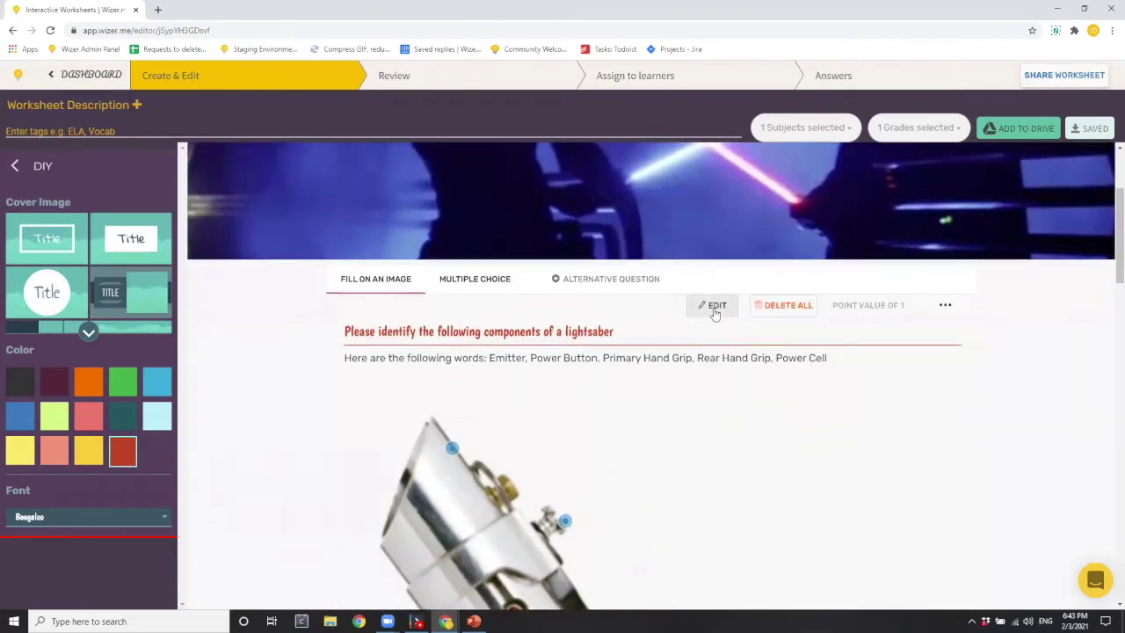
pyautogui.click(714, 308)
pyautogui.scroll(-2, 715, 313)
pyautogui.scroll(-2, 714, 313)
pyautogui.scroll(-4, 713, 314)
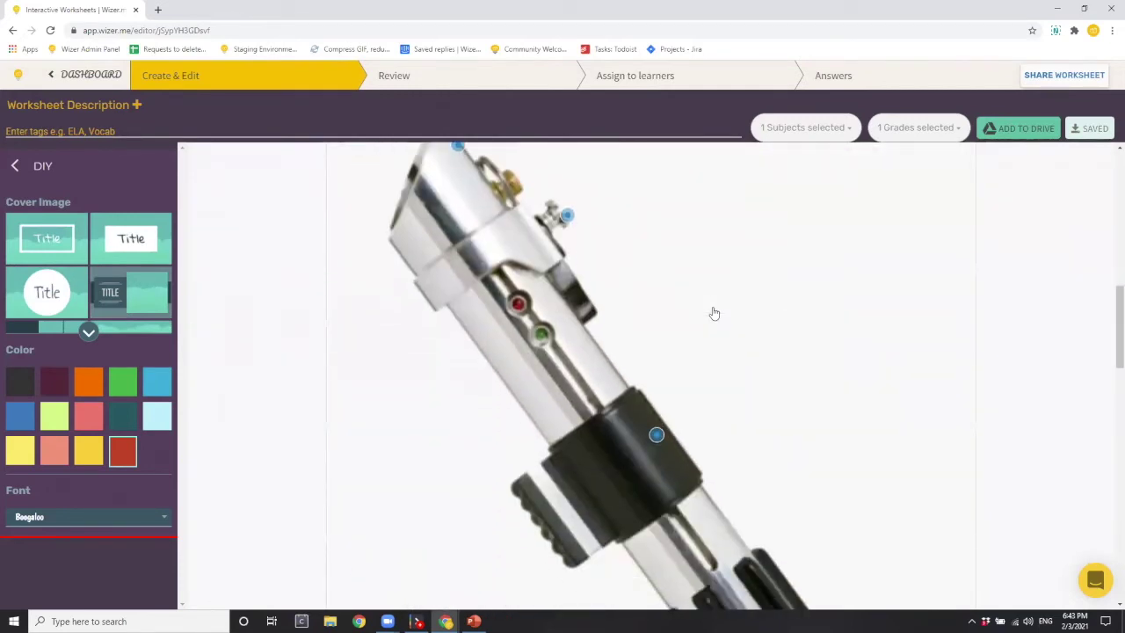
pyautogui.scroll(-4, 712, 304)
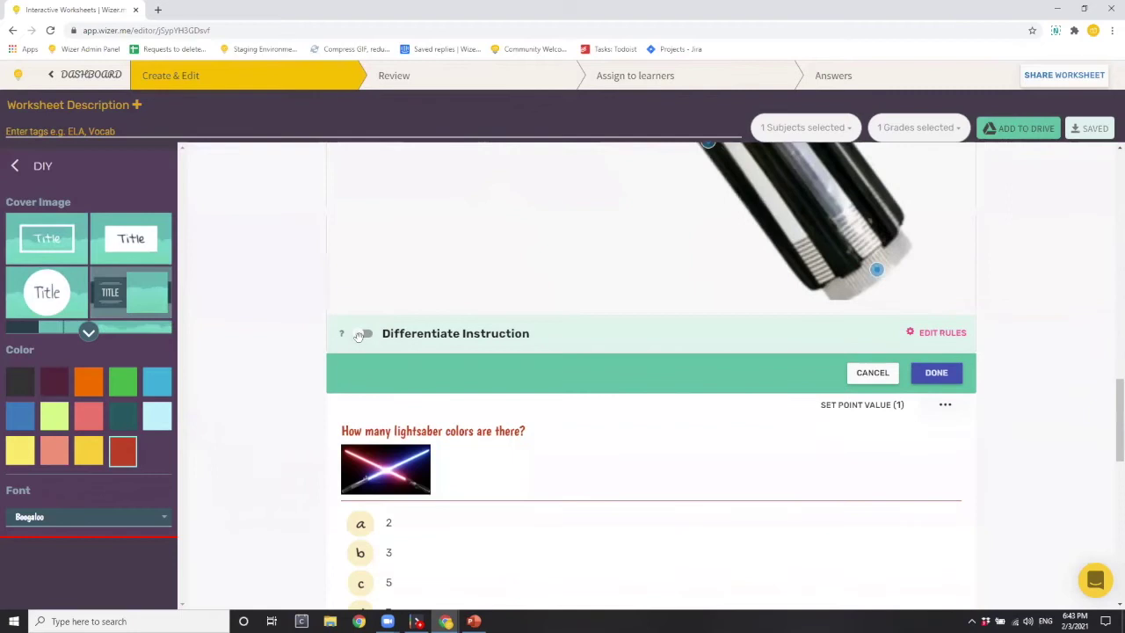
# Switch on Differentiate Instruction and assign the Reflective rule to this task
pyautogui.click(363, 334)
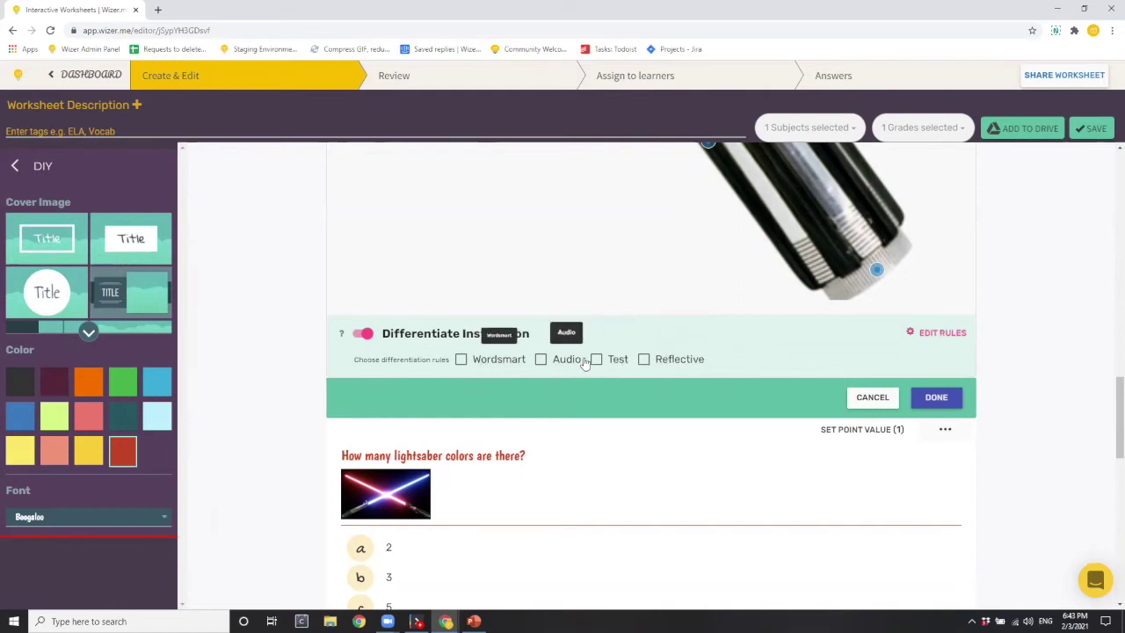
pyautogui.click(644, 358)
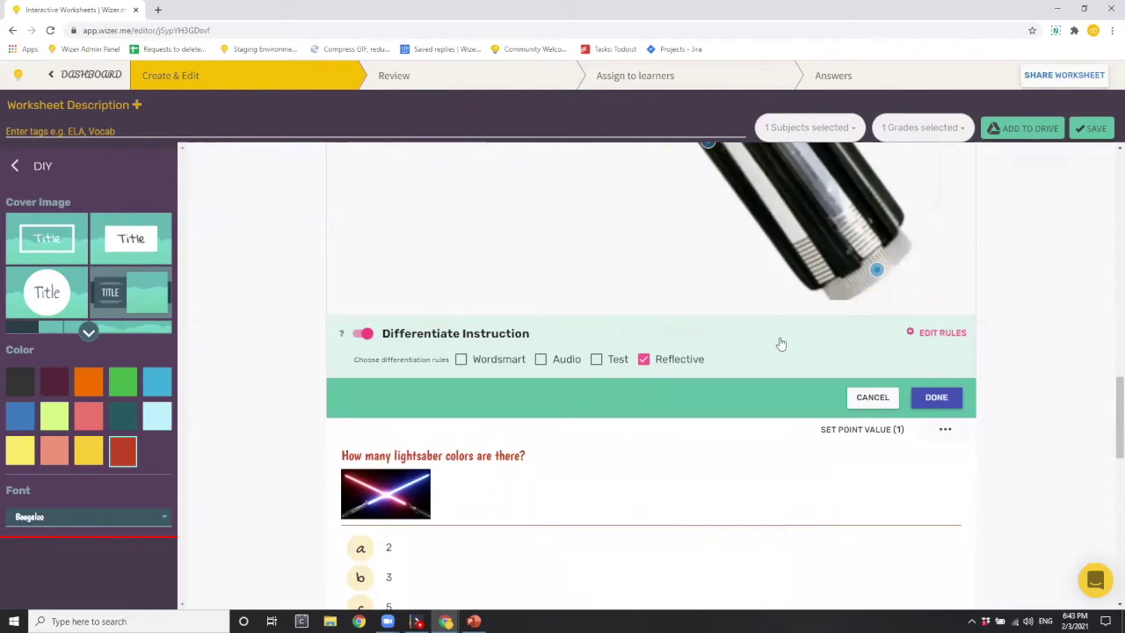
pyautogui.scroll(5, 780, 344)
pyautogui.scroll(10, 779, 337)
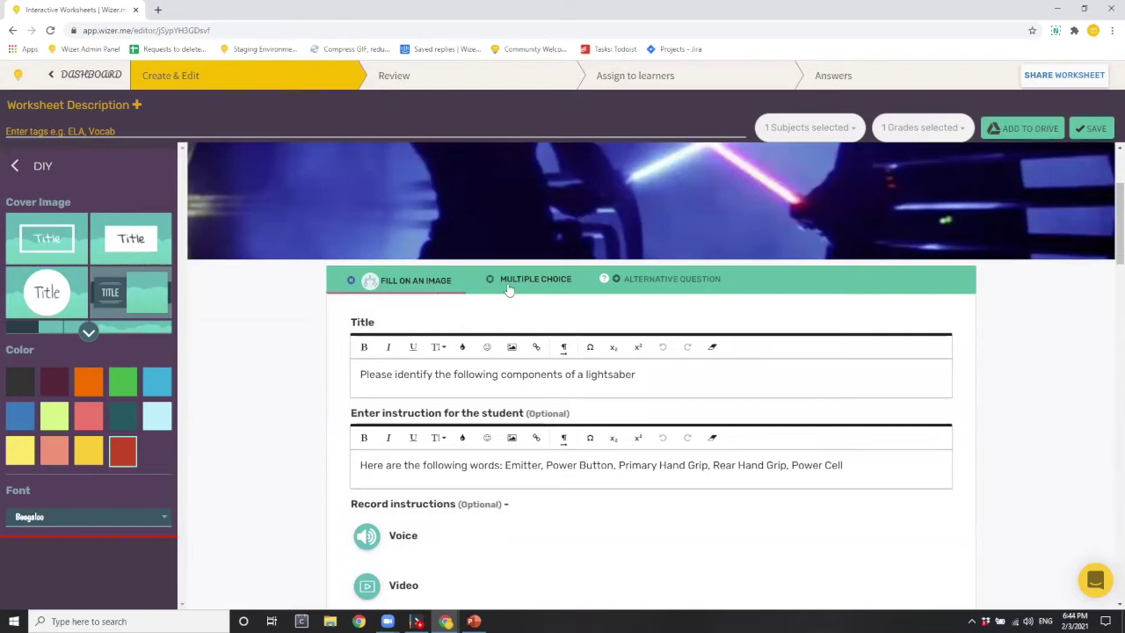
pyautogui.scroll(-6, 495, 299)
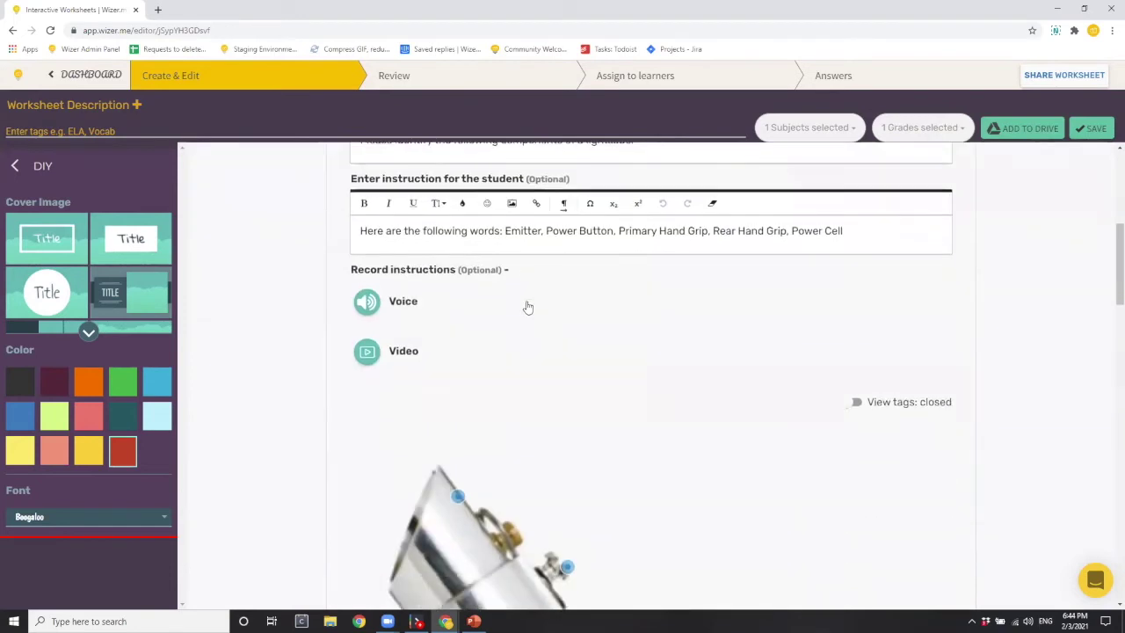
pyautogui.scroll(-2, 648, 336)
pyautogui.scroll(8, 603, 357)
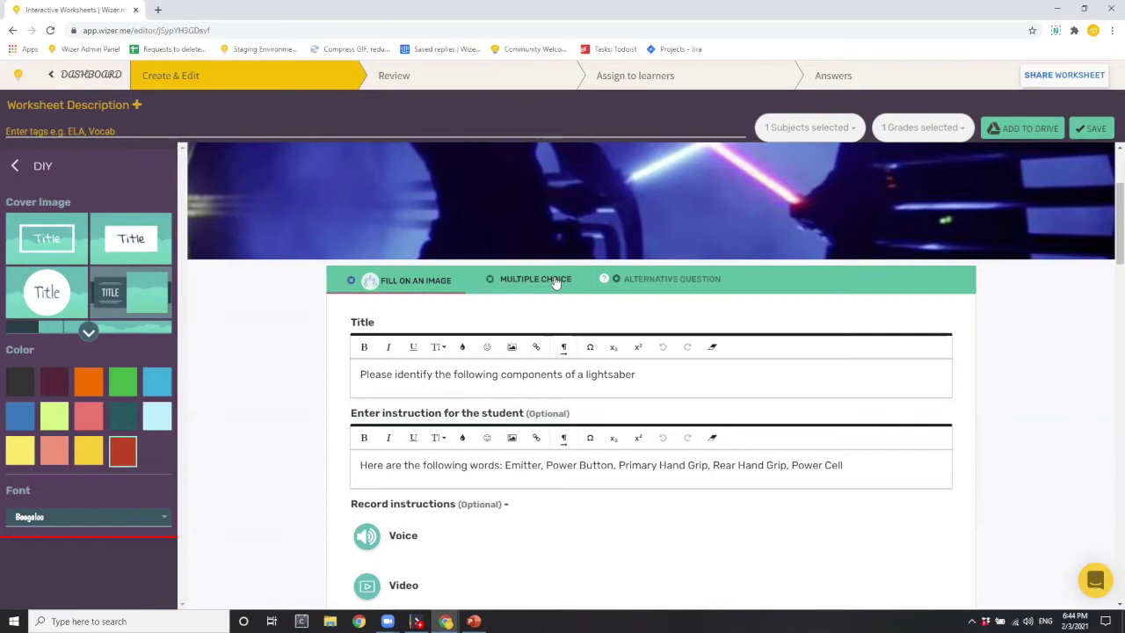
pyautogui.scroll(-10, 555, 281)
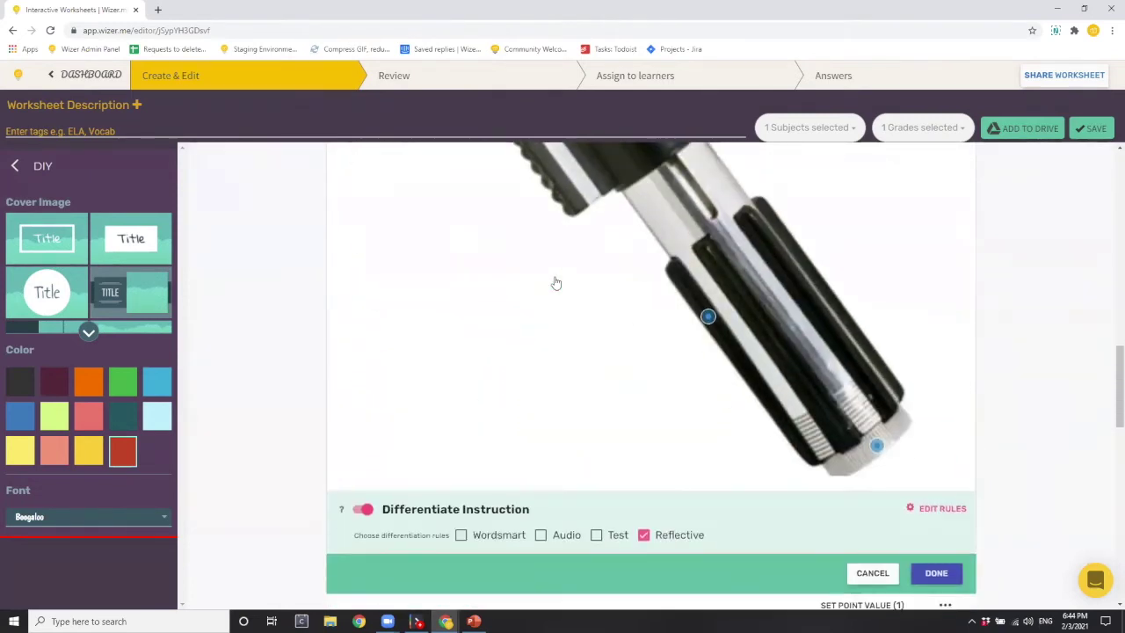
pyautogui.scroll(-5, 556, 281)
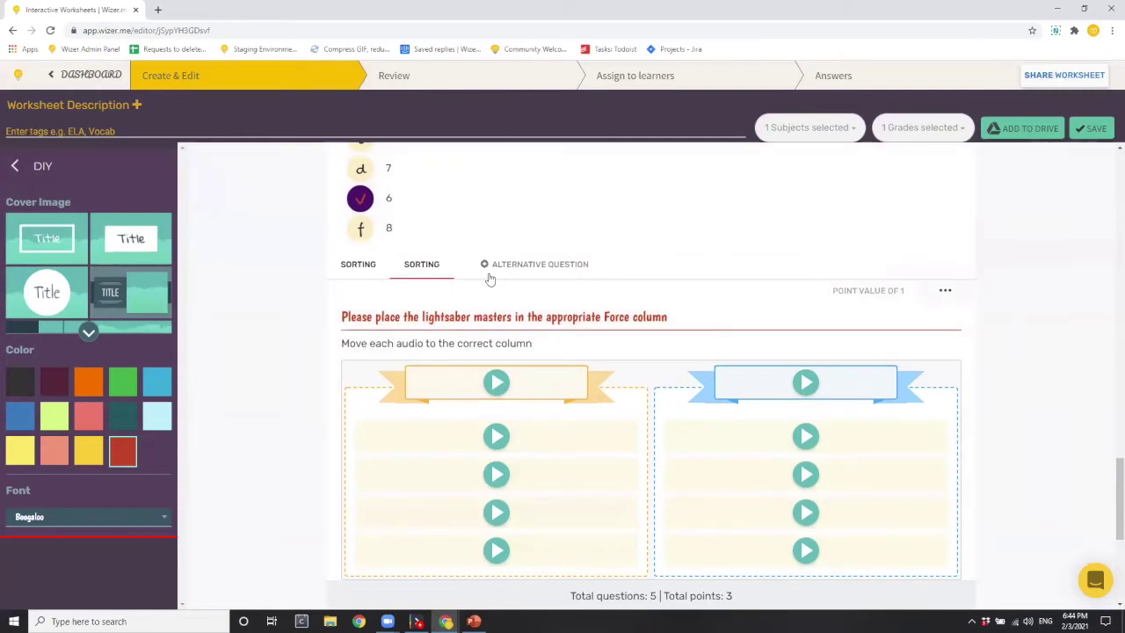
# Open the audio version of the sorting question for editing
pyautogui.click(374, 269)
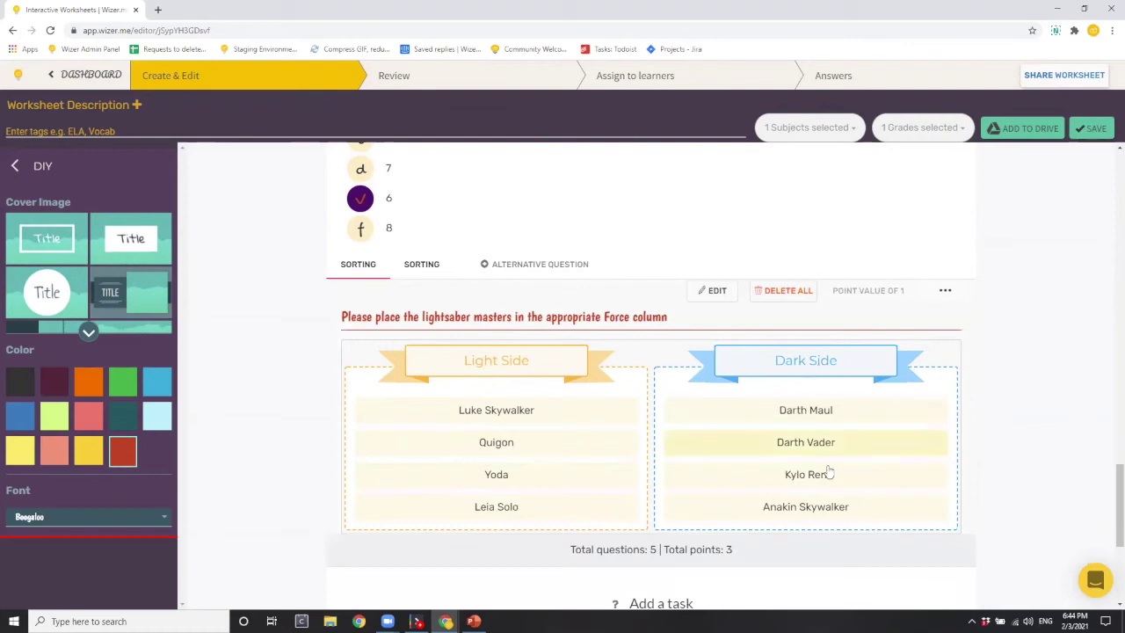
pyautogui.click(410, 267)
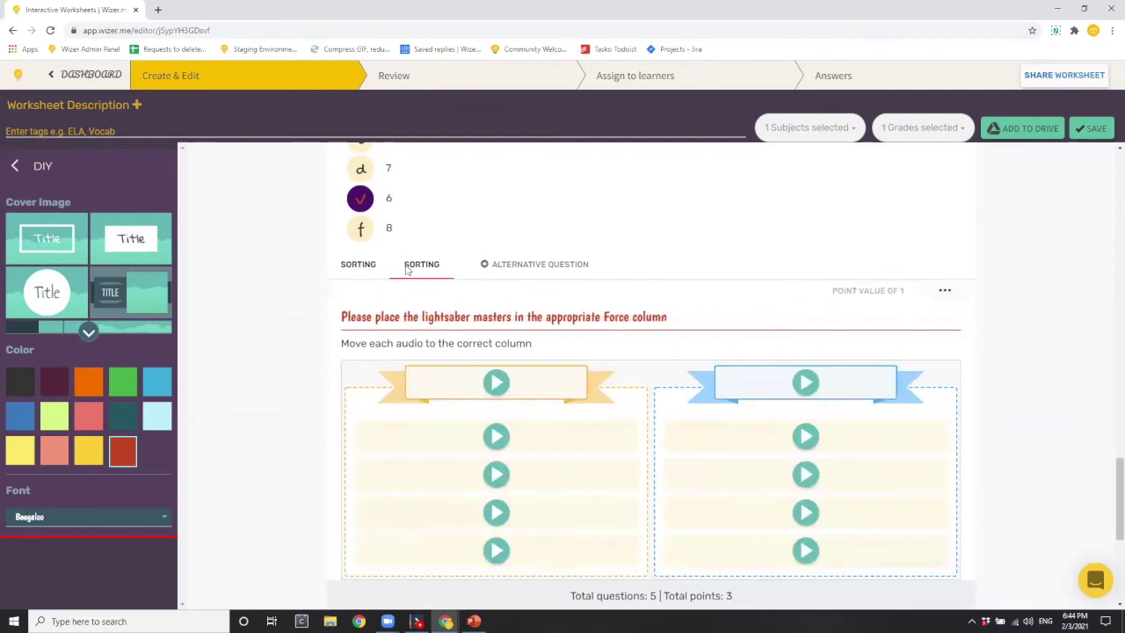
pyautogui.scroll(-2, 465, 293)
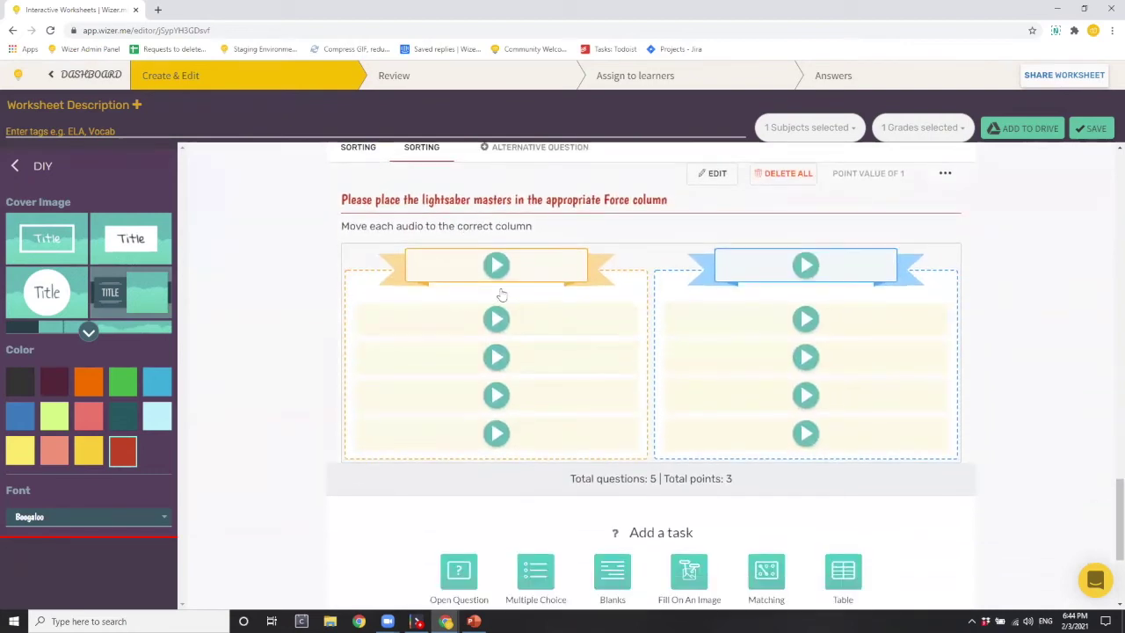
pyautogui.click(715, 173)
pyautogui.scroll(-3, 517, 239)
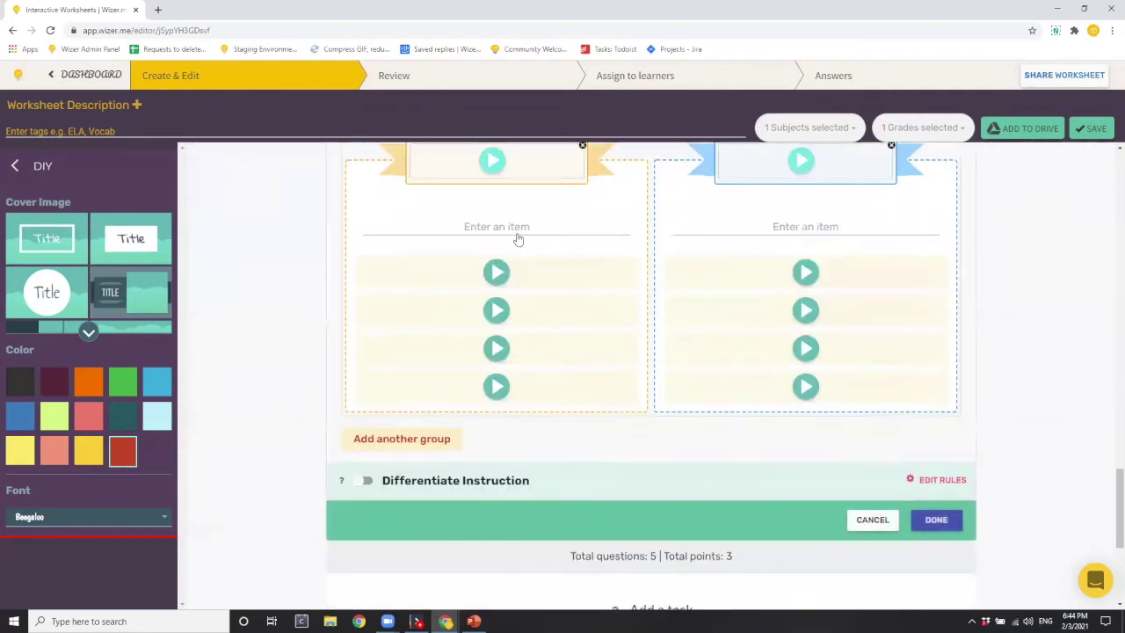
pyautogui.scroll(4, 518, 240)
pyautogui.scroll(-7, 519, 240)
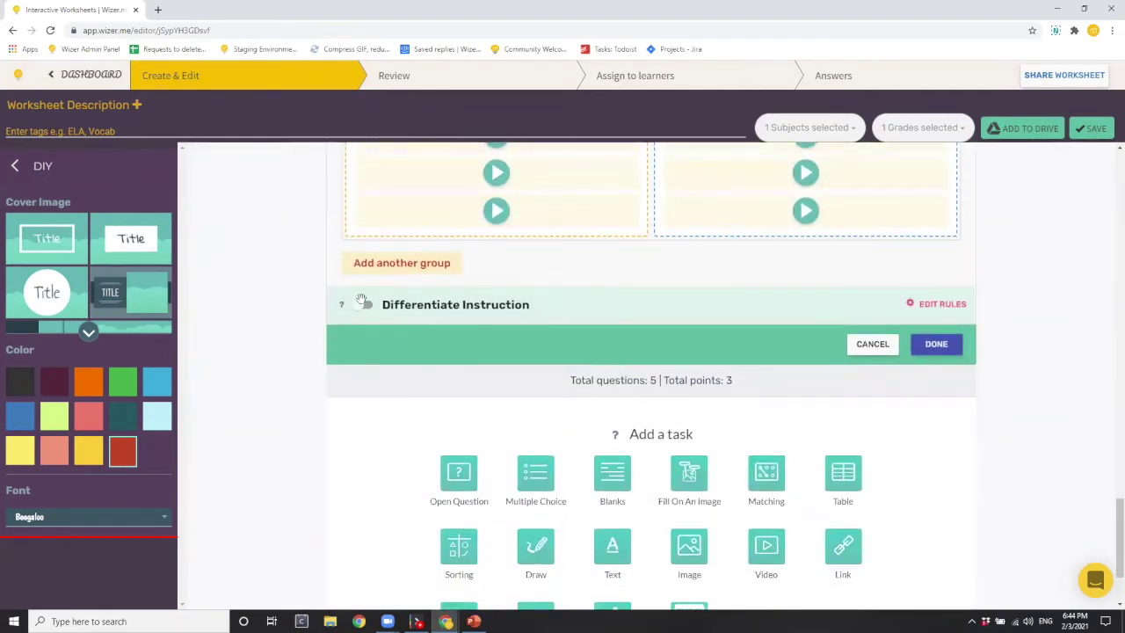
# Enable Differentiate Instruction on the audio sorting question, targeting the Audio rule
pyautogui.click(363, 304)
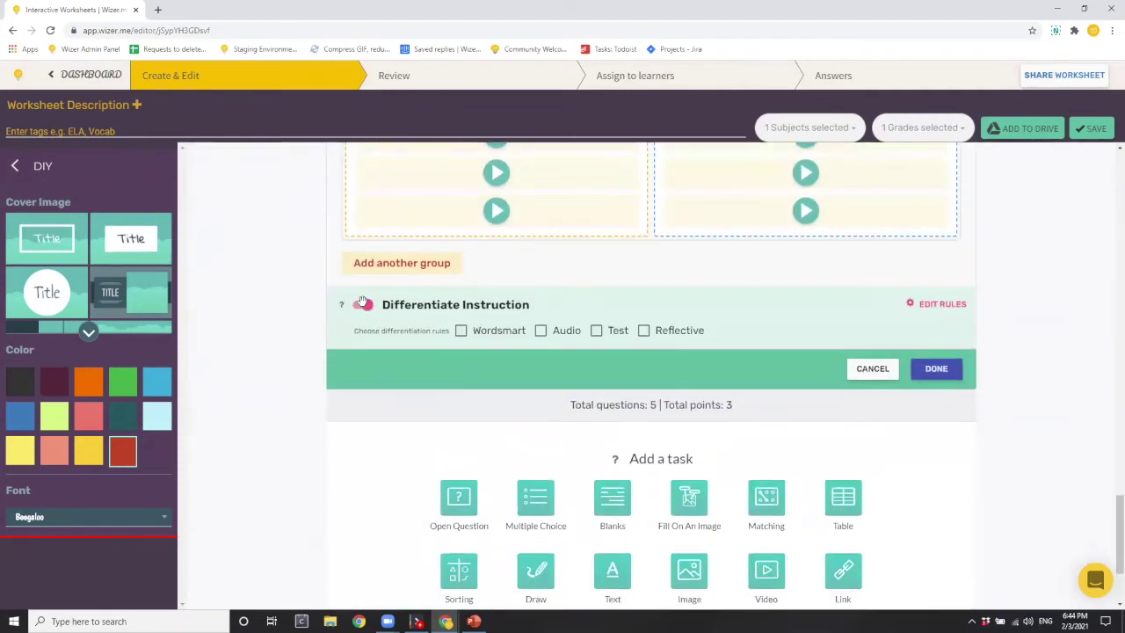
pyautogui.click(540, 330)
pyautogui.scroll(5, 530, 311)
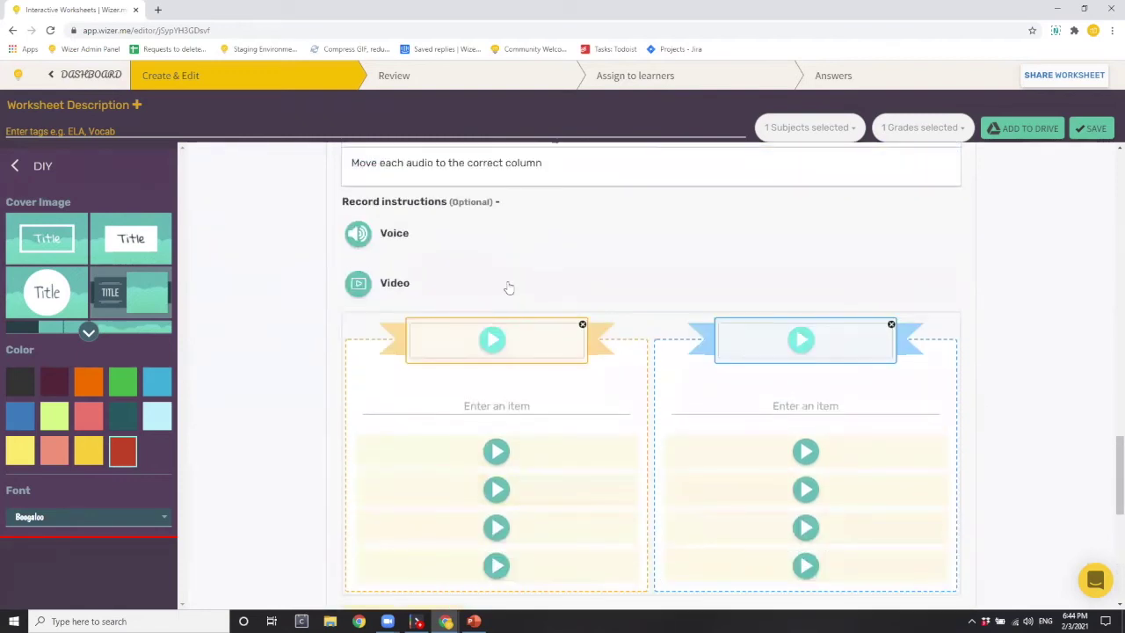
pyautogui.scroll(3, 508, 288)
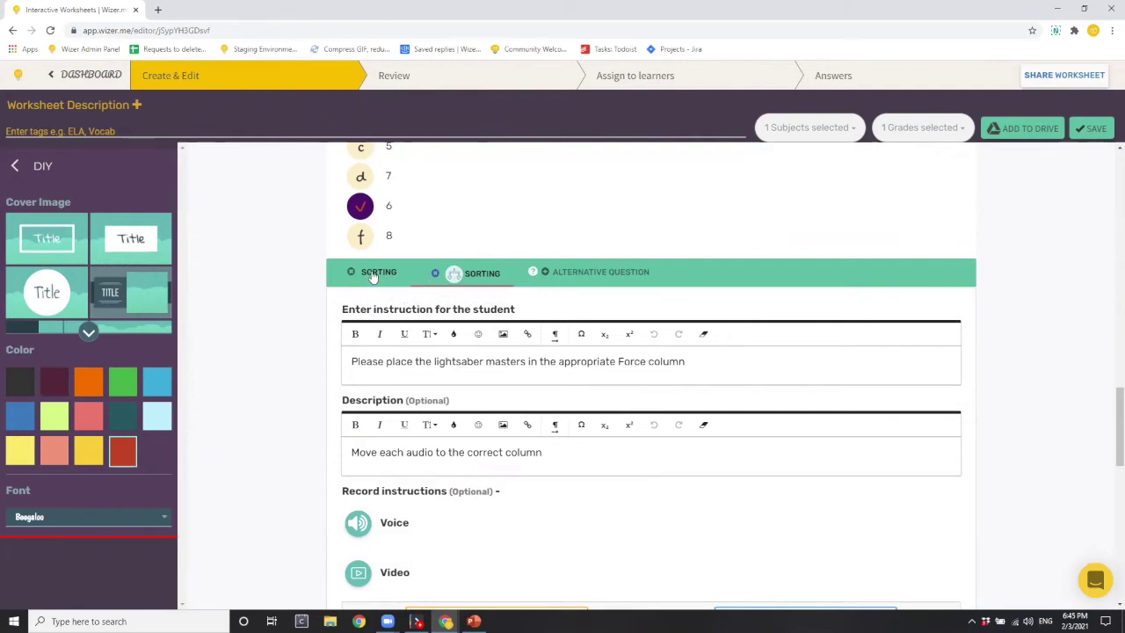
# Review the text version of the sorting question and save the Lightsaber 101 worksheet
pyautogui.click(378, 272)
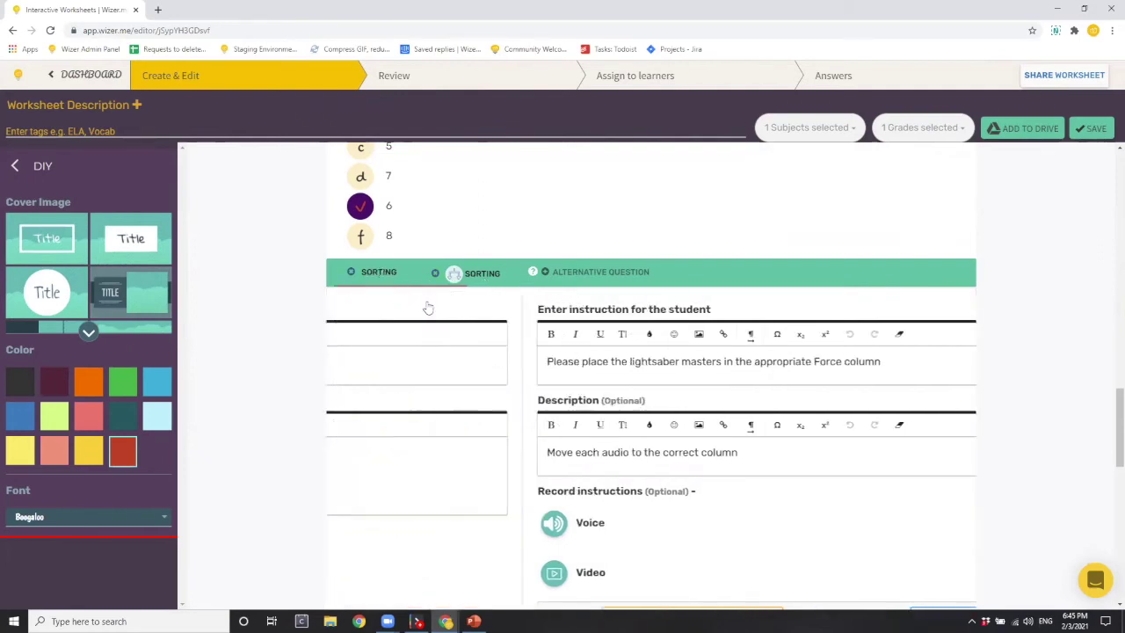
pyautogui.scroll(-2, 426, 310)
pyautogui.scroll(-1, 603, 434)
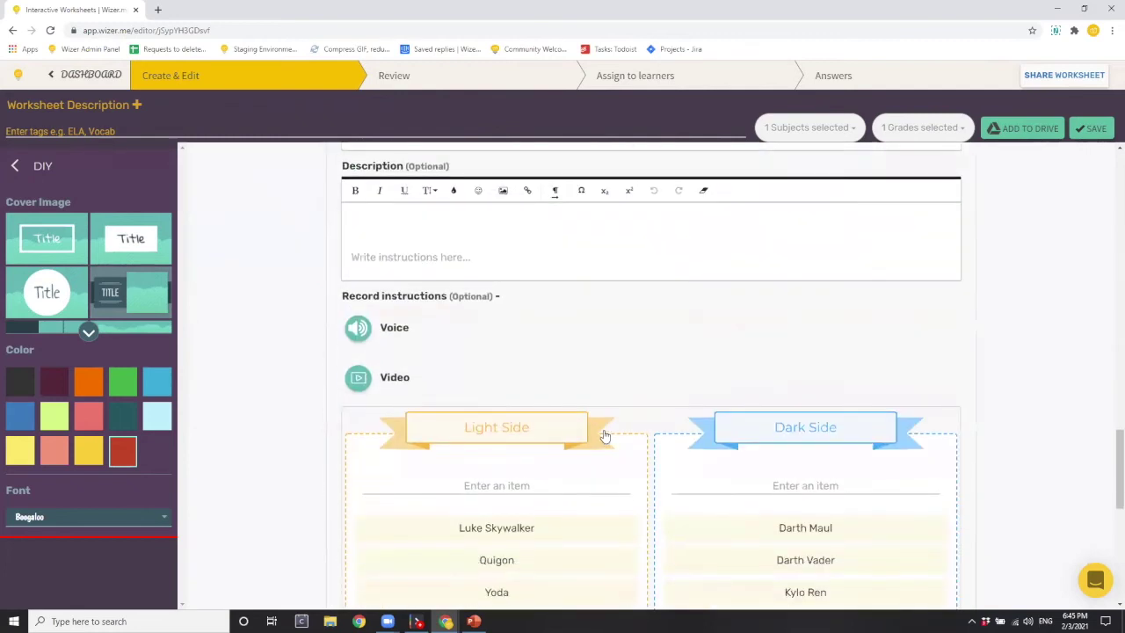
pyautogui.scroll(2, 605, 433)
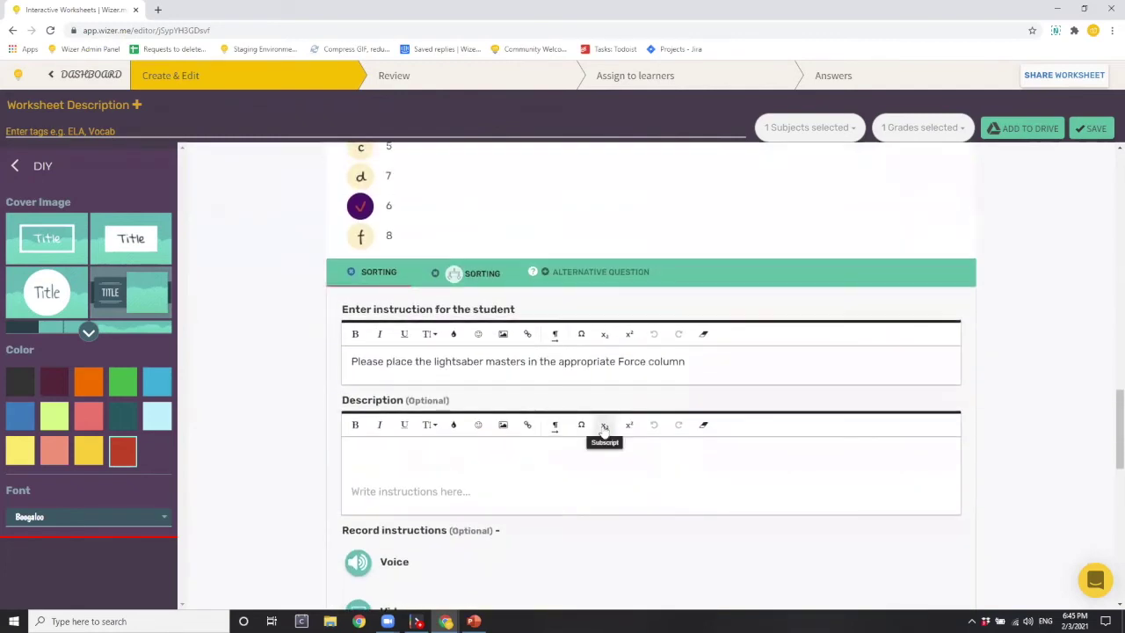
pyautogui.scroll(2, 604, 431)
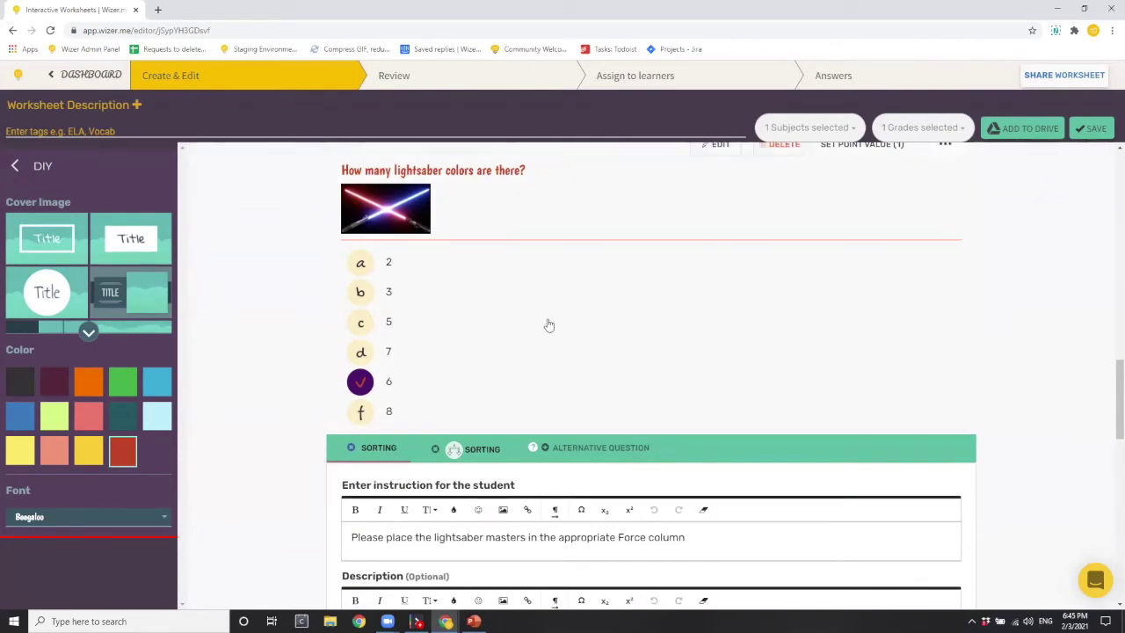
pyautogui.scroll(-4, 553, 325)
pyautogui.scroll(-3, 576, 324)
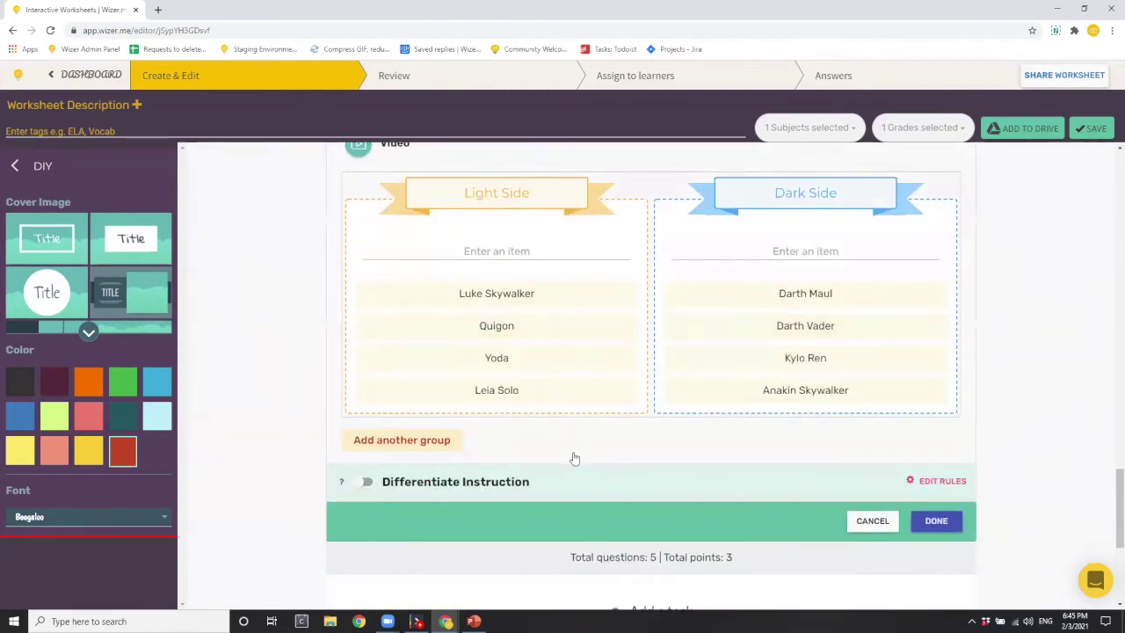
pyautogui.scroll(5, 580, 454)
pyautogui.scroll(4, 889, 351)
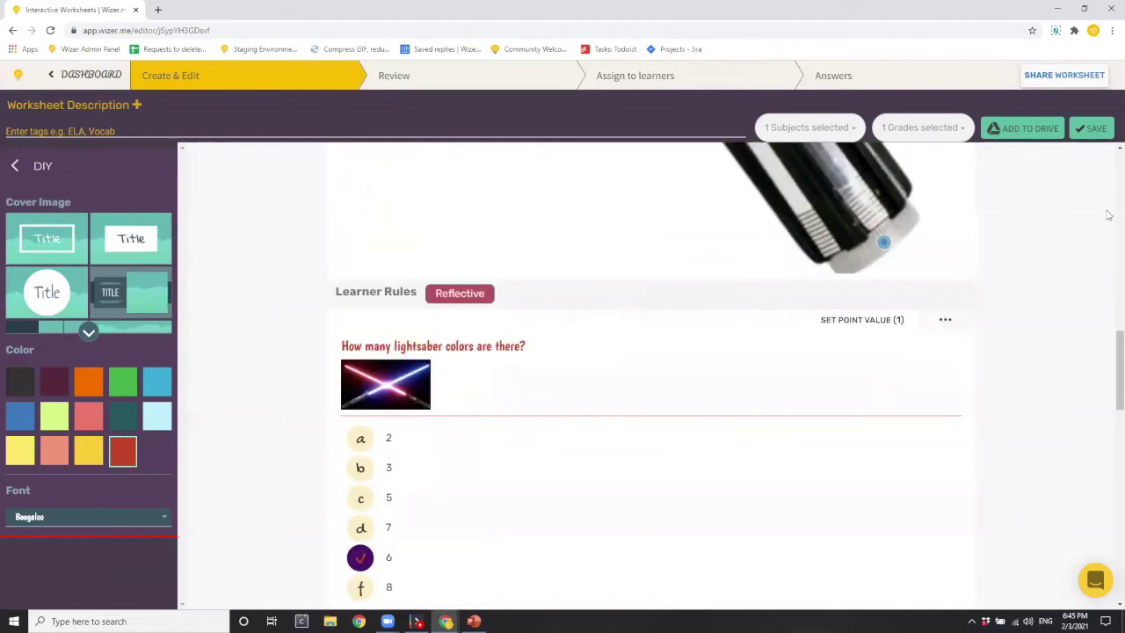
pyautogui.click(1093, 132)
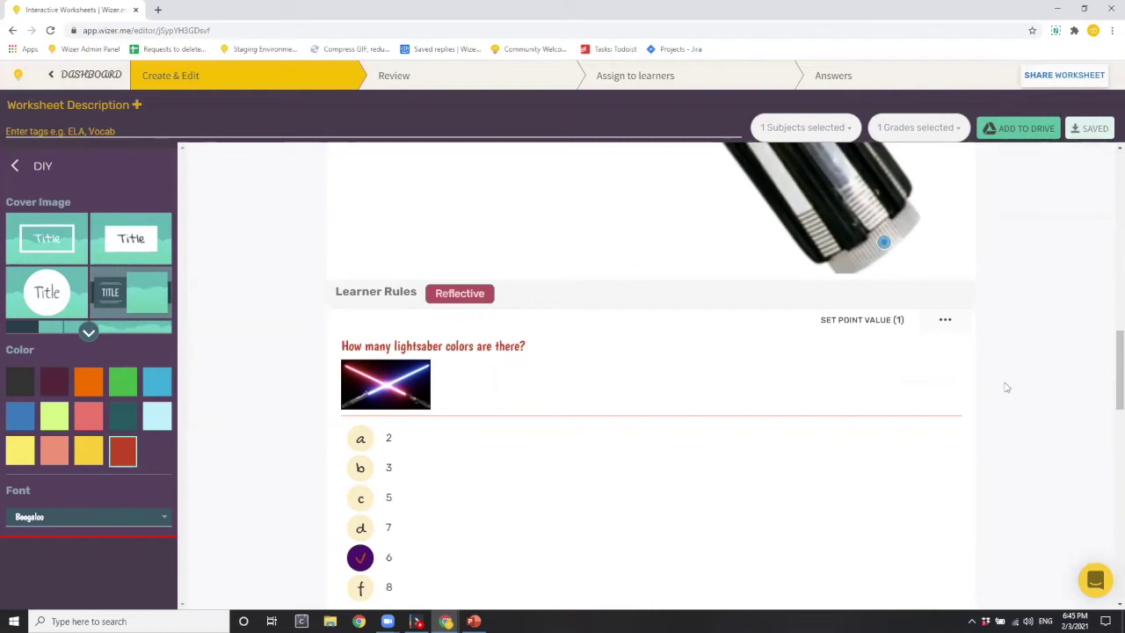
# Assign the Lightsaber 101 worksheet by class to the Lightsaber 101 class
pyautogui.click(693, 84)
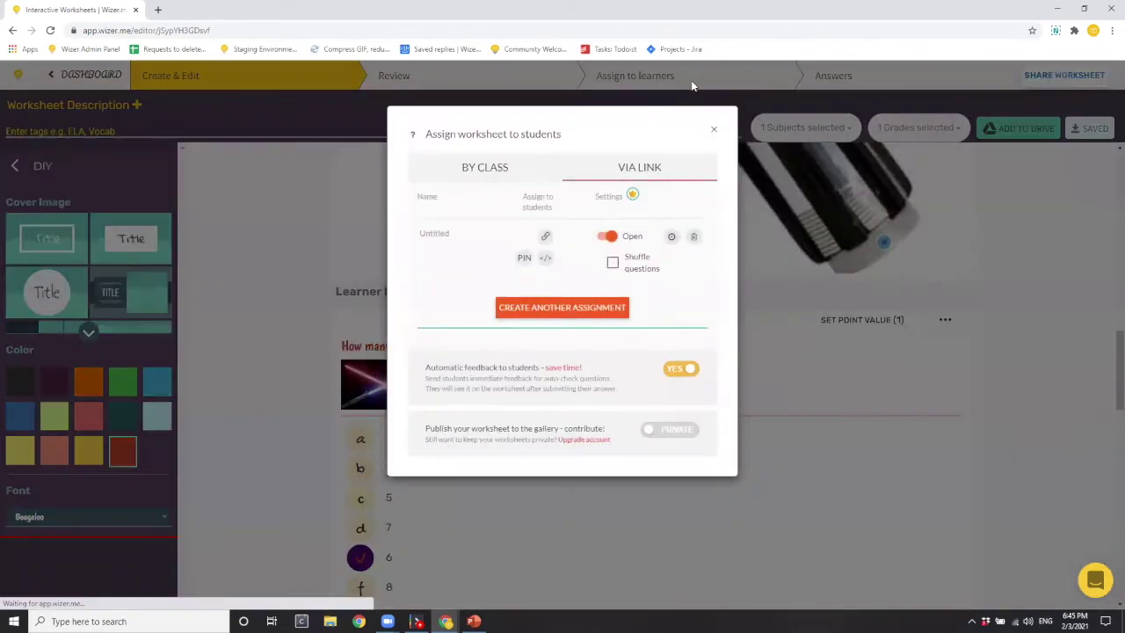
pyautogui.click(498, 176)
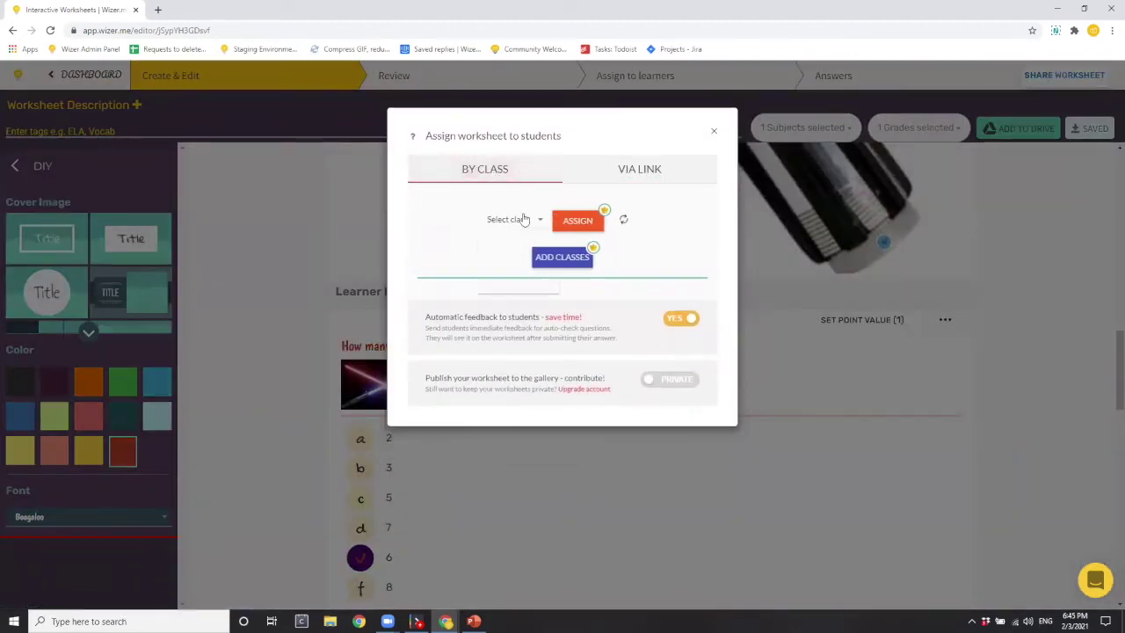
pyautogui.click(524, 219)
pyautogui.click(519, 280)
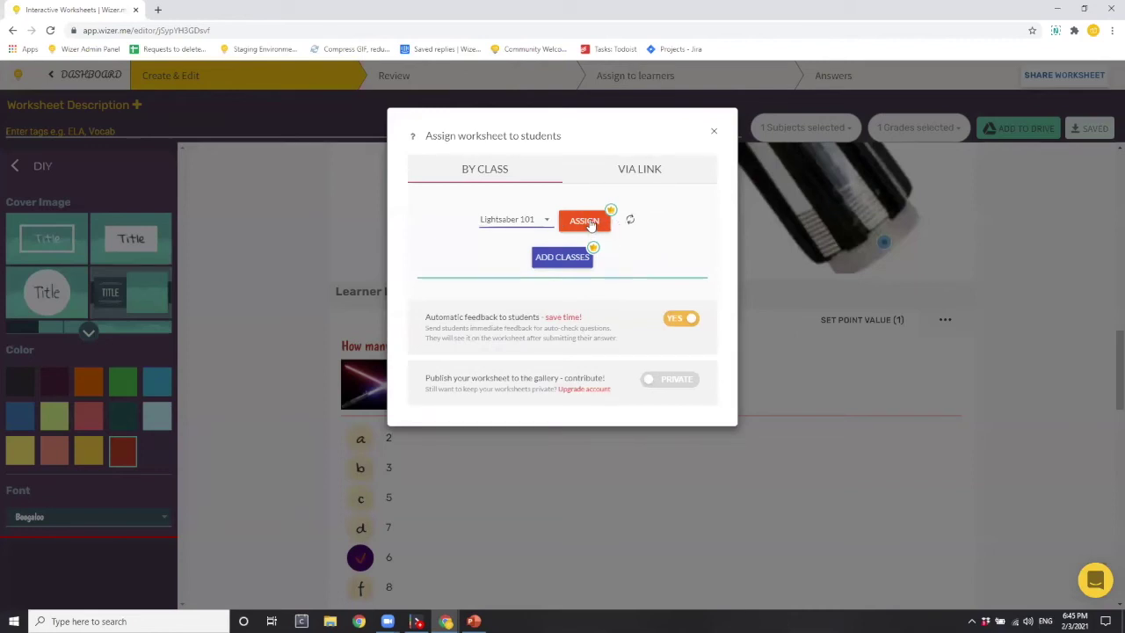
pyautogui.click(590, 225)
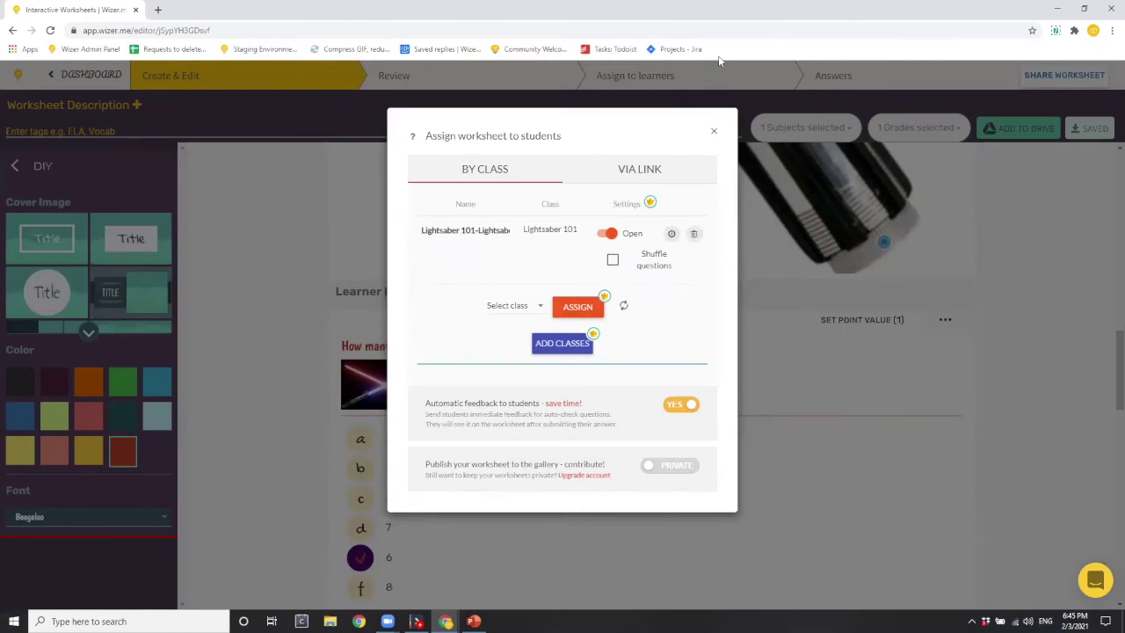
# Close the assign dialog, sign in as the student, and open the Lightsaber 101 assignment
pyautogui.click(713, 134)
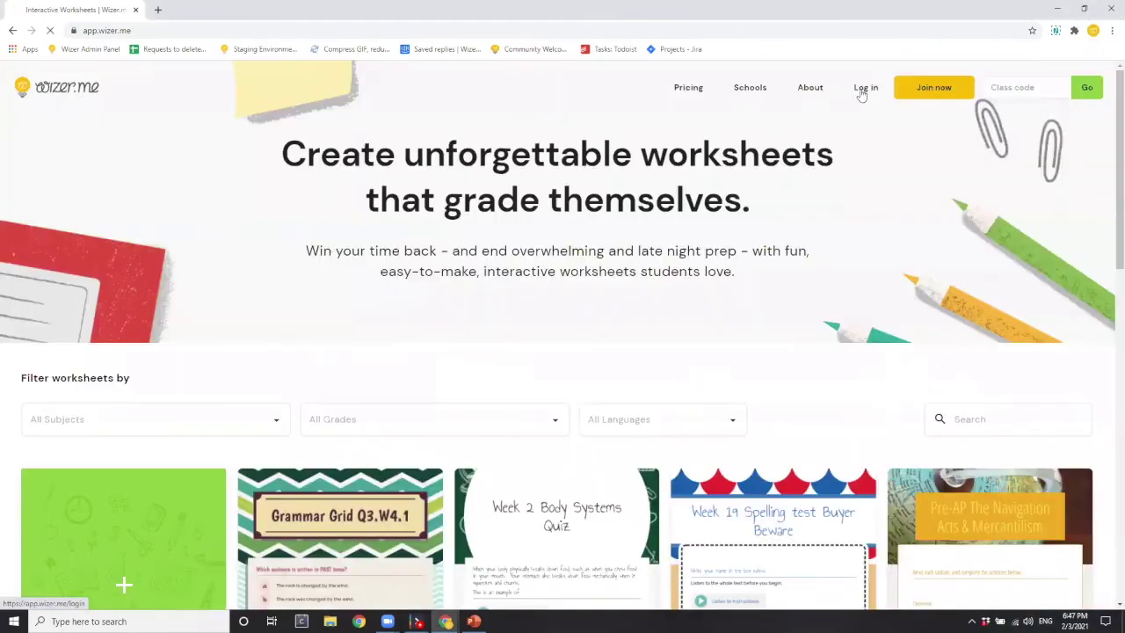
pyautogui.click(859, 89)
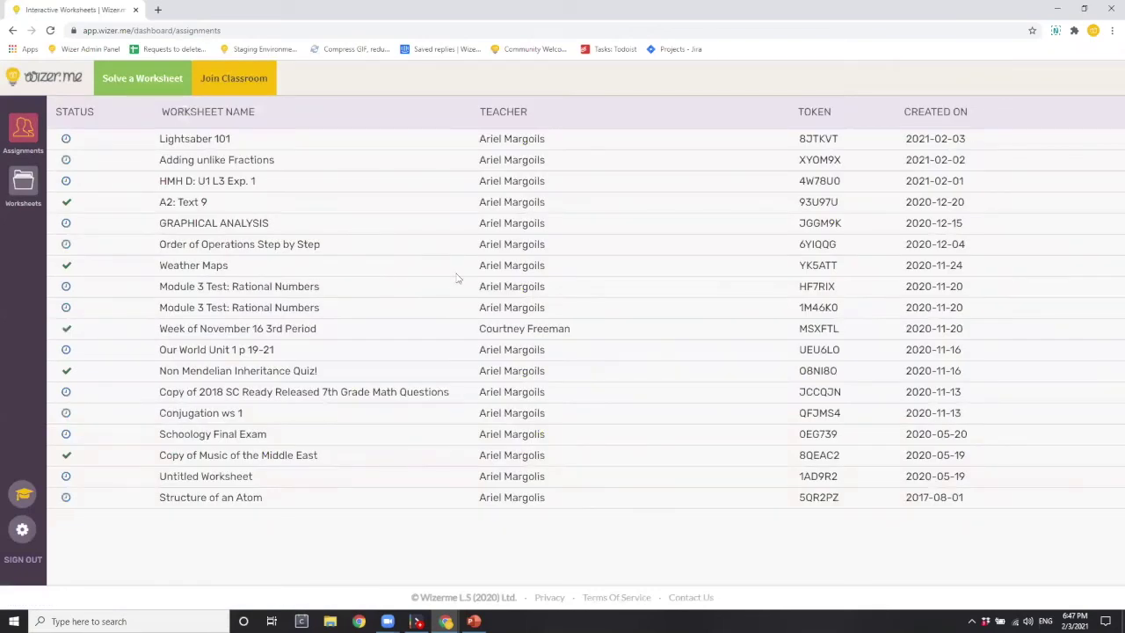
pyautogui.click(207, 142)
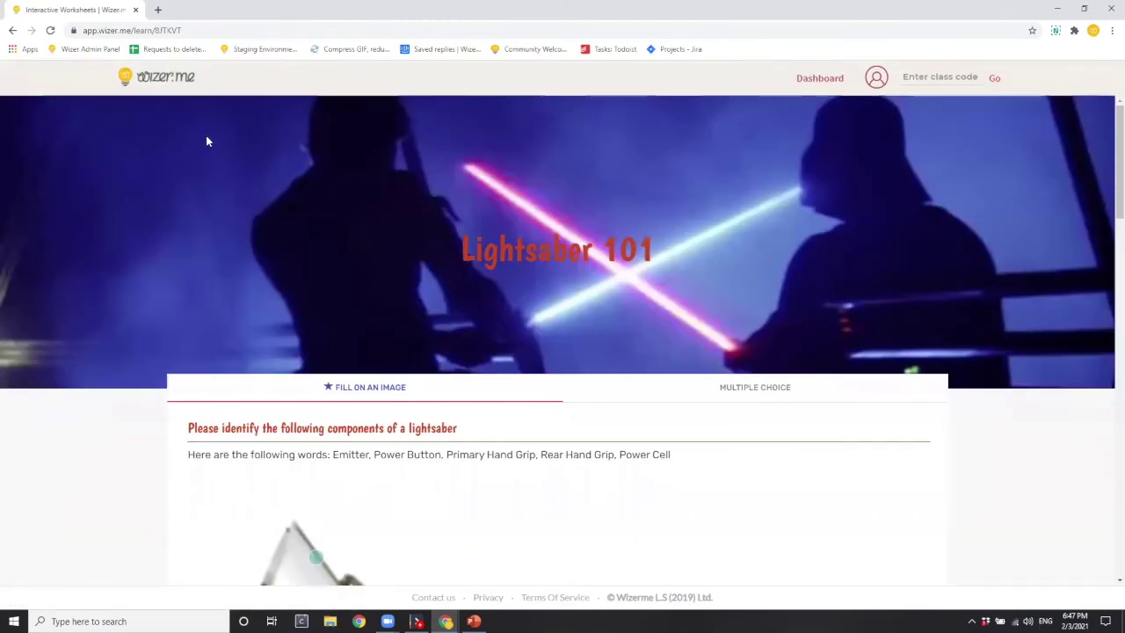
pyautogui.scroll(-1, 591, 295)
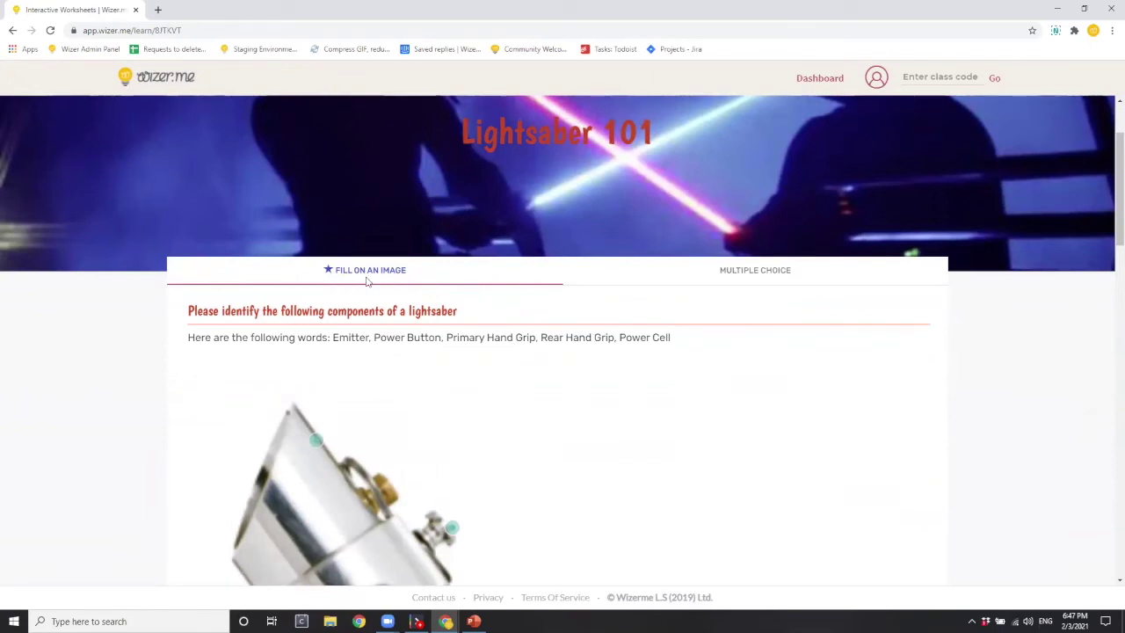
pyautogui.scroll(-2, 367, 282)
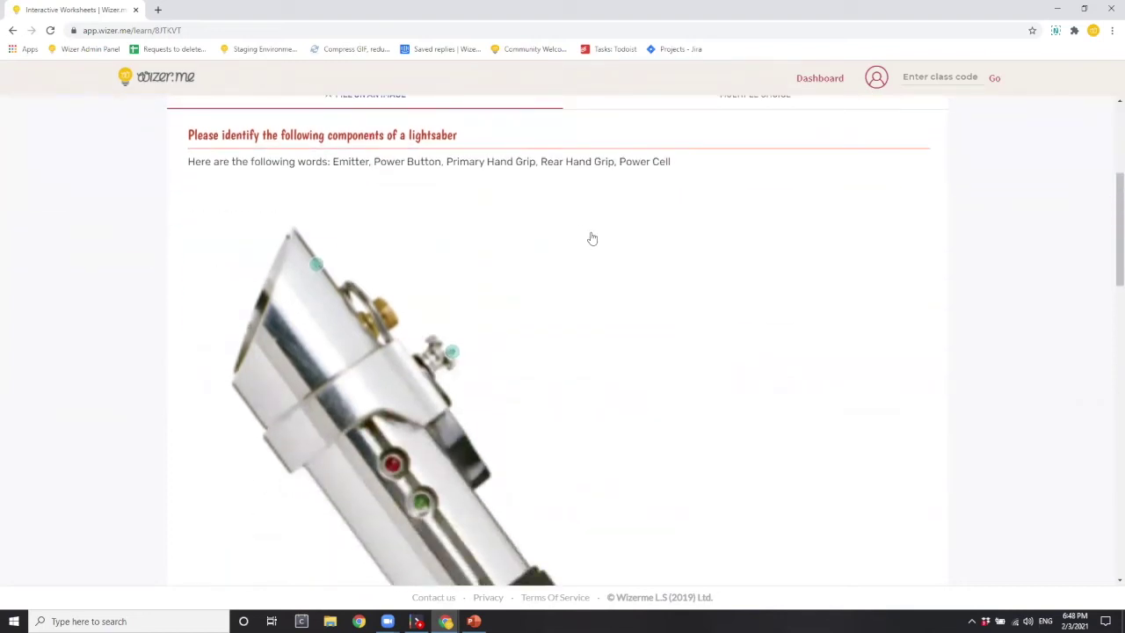
pyautogui.scroll(1, 591, 239)
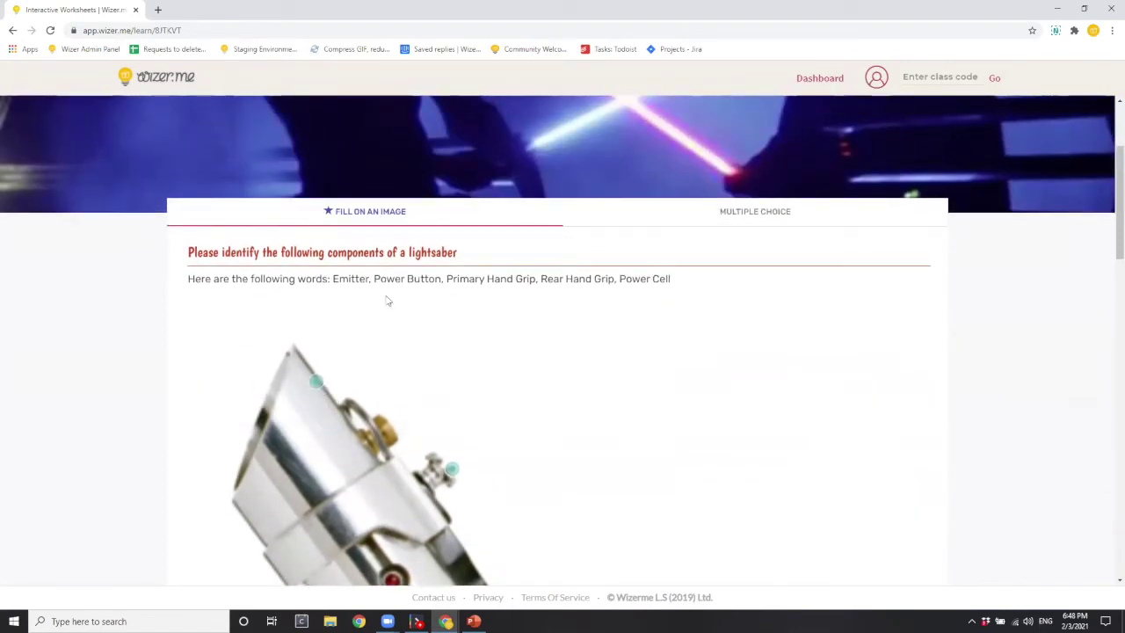
# Label the two lightsaber markers 'Emitter' and 'Power Button'
pyautogui.click(316, 385)
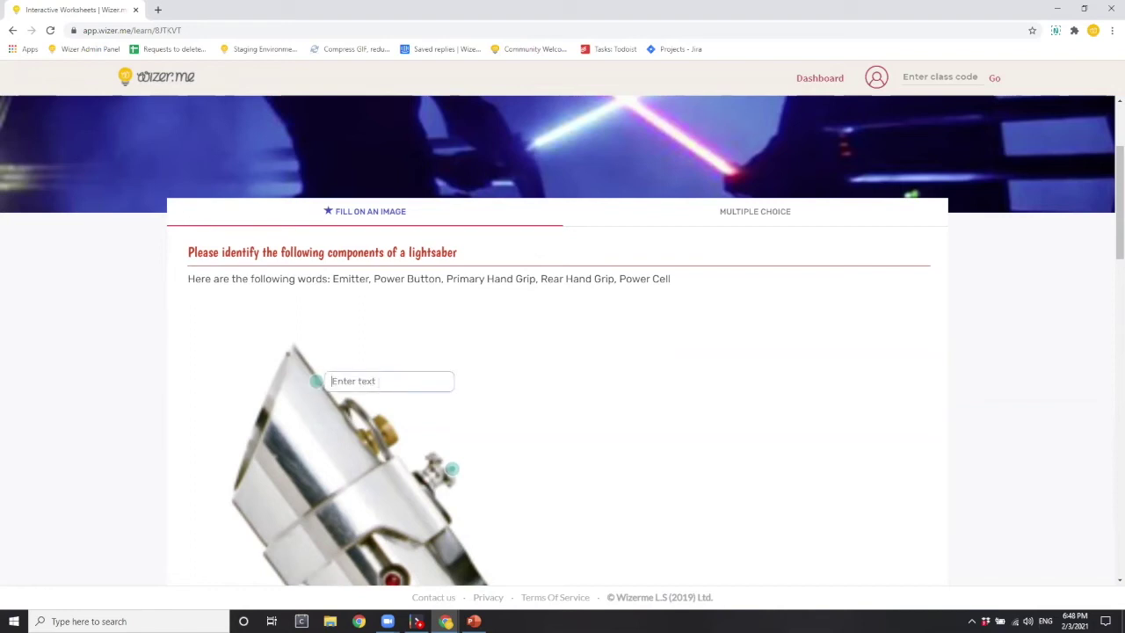
pyautogui.write('Emitter')
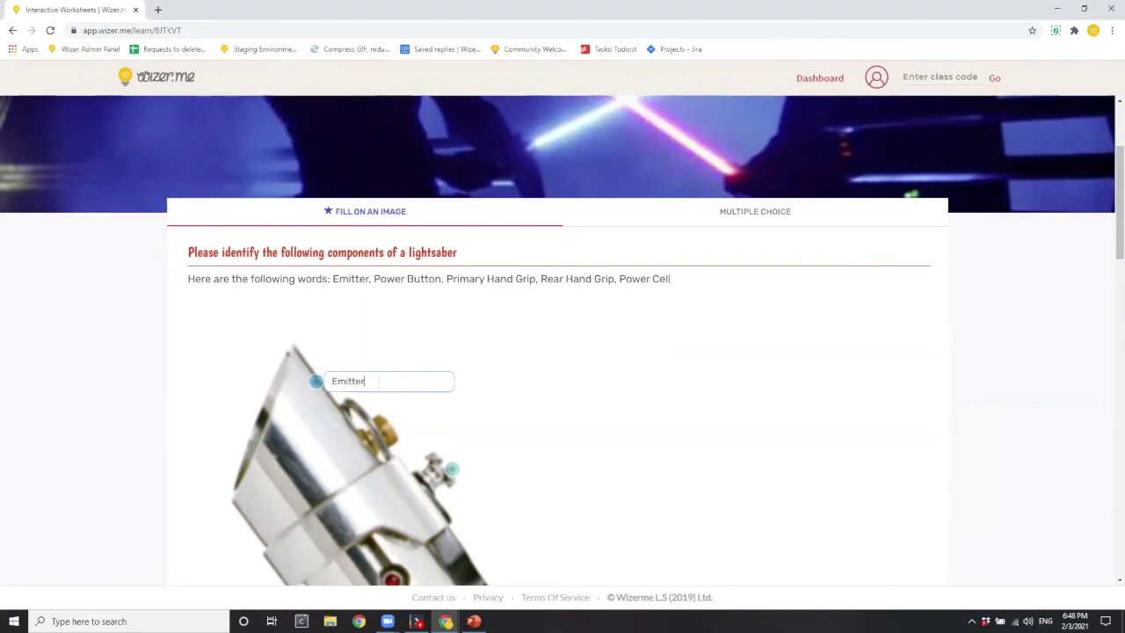
pyautogui.click(731, 369)
pyautogui.scroll(-2, 558, 364)
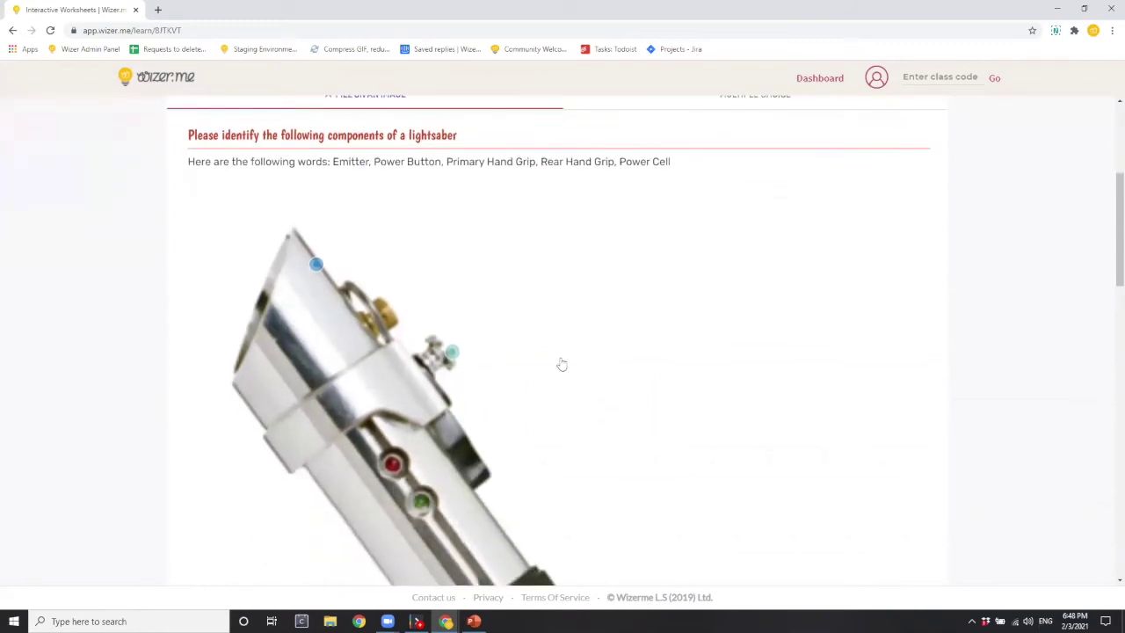
pyautogui.click(452, 355)
pyautogui.write('Power Button')
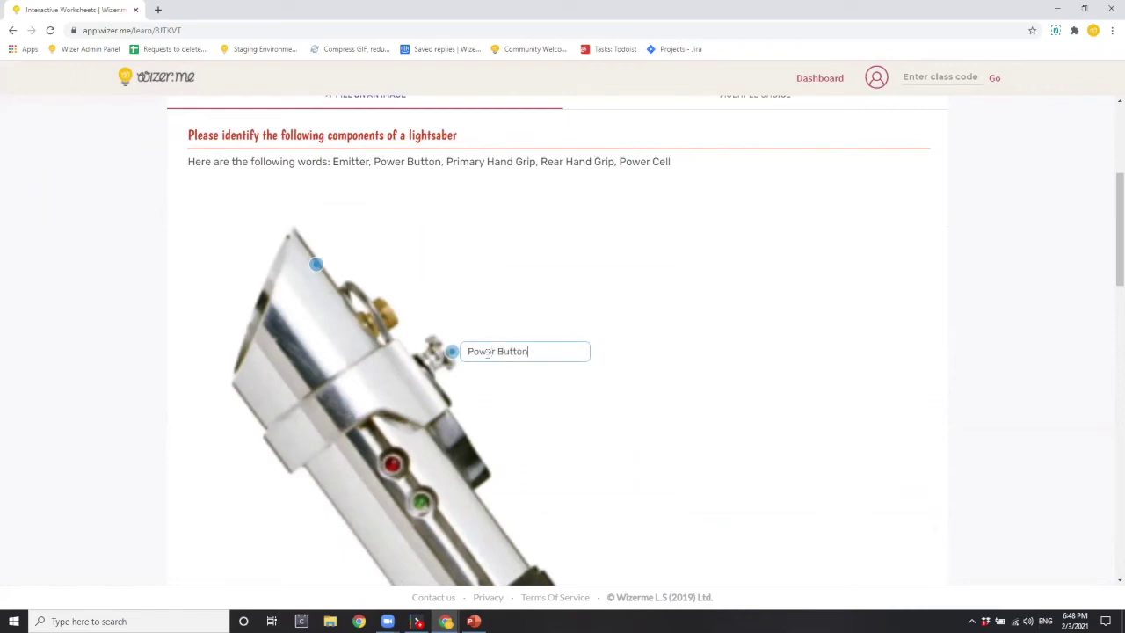
pyautogui.click(515, 300)
pyautogui.scroll(-5, 525, 272)
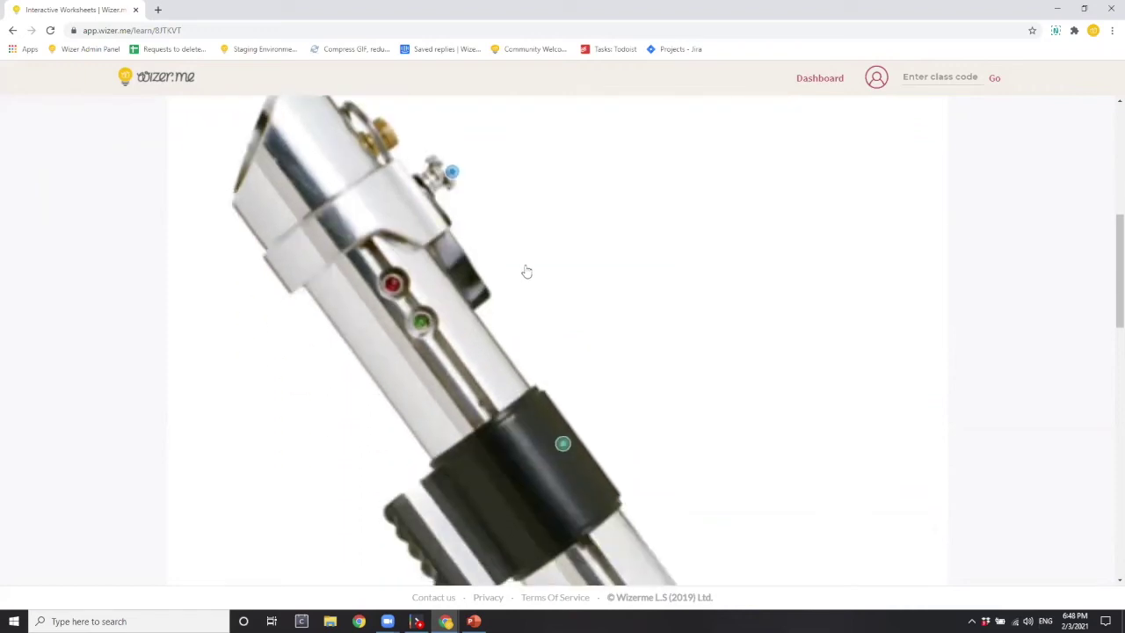
pyautogui.scroll(10, 527, 271)
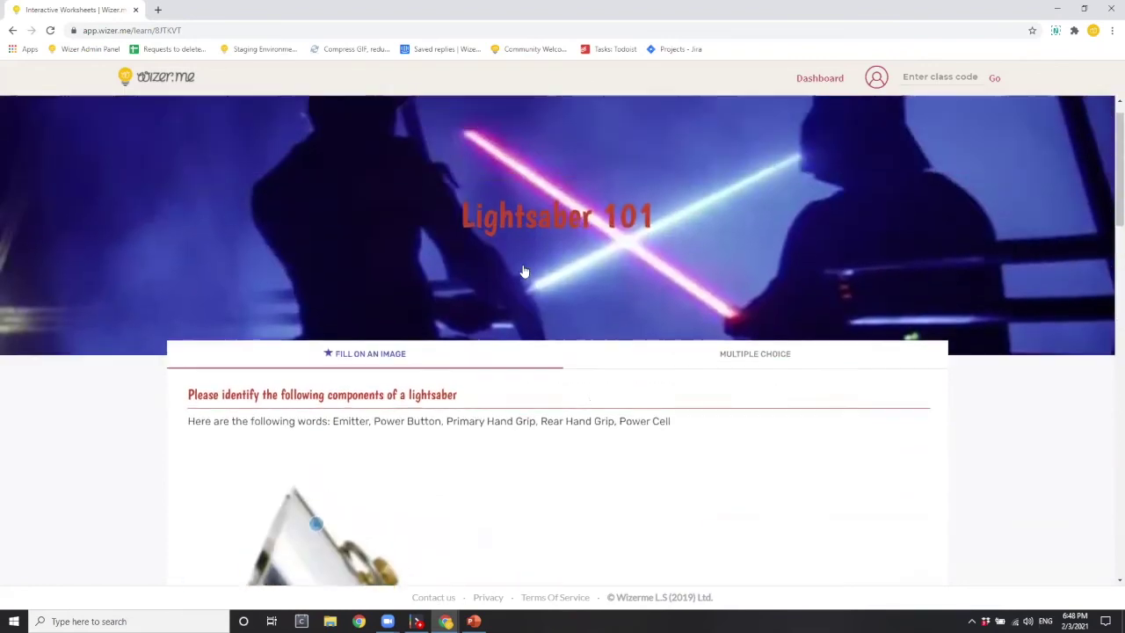
# Answer option e, 6, for how many lightsaber colours there are
pyautogui.click(768, 390)
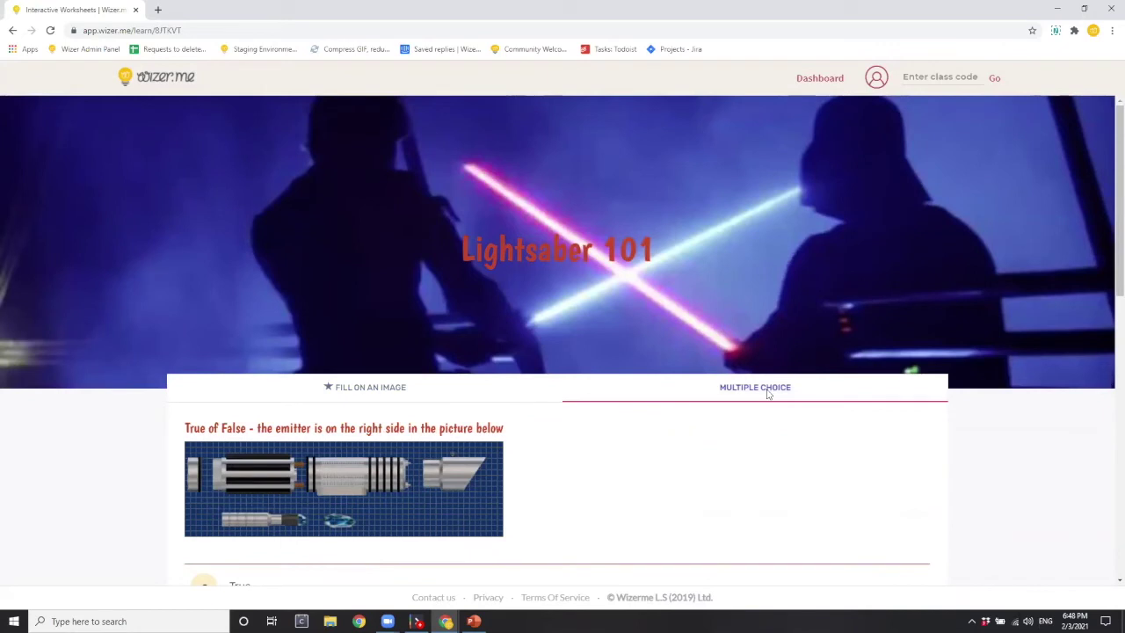
pyautogui.scroll(-1, 768, 393)
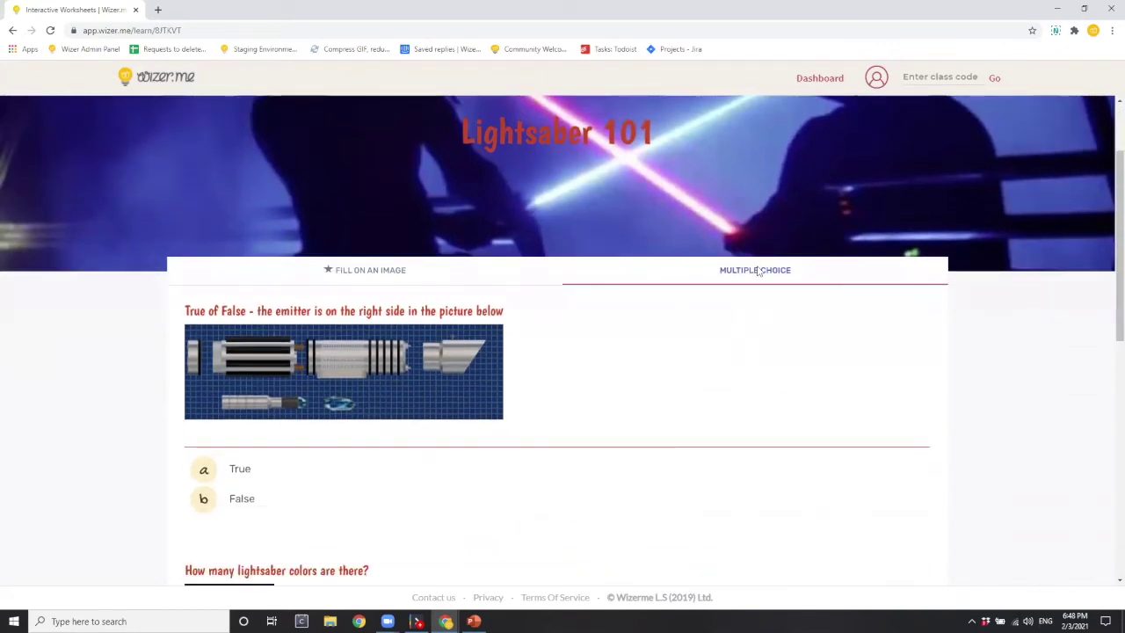
pyautogui.scroll(-2, 435, 390)
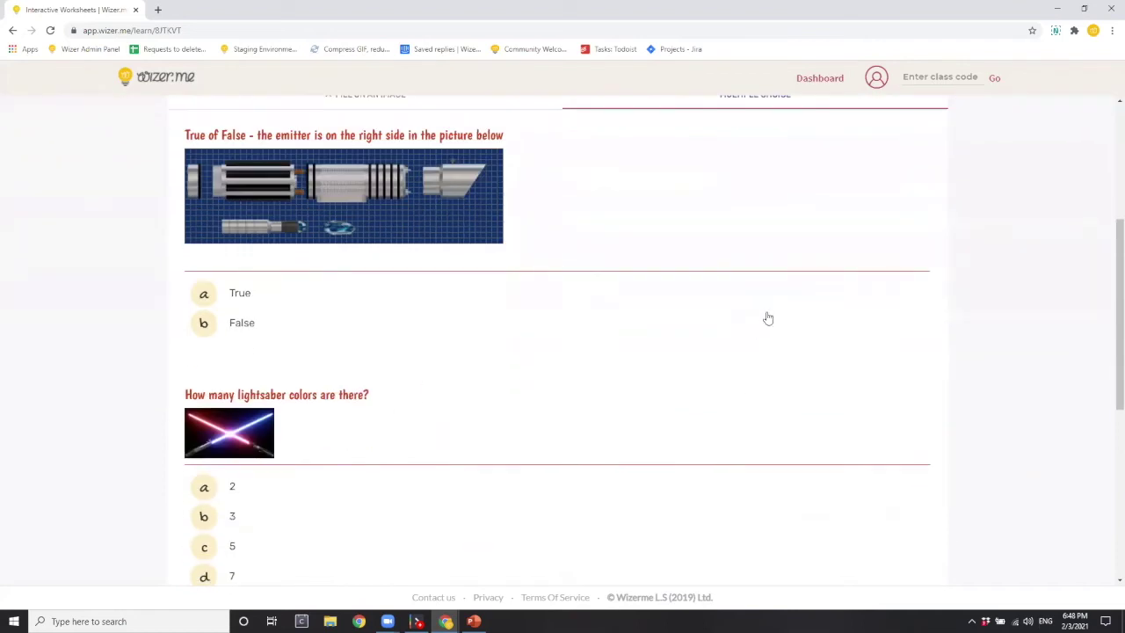
pyautogui.scroll(1, 767, 317)
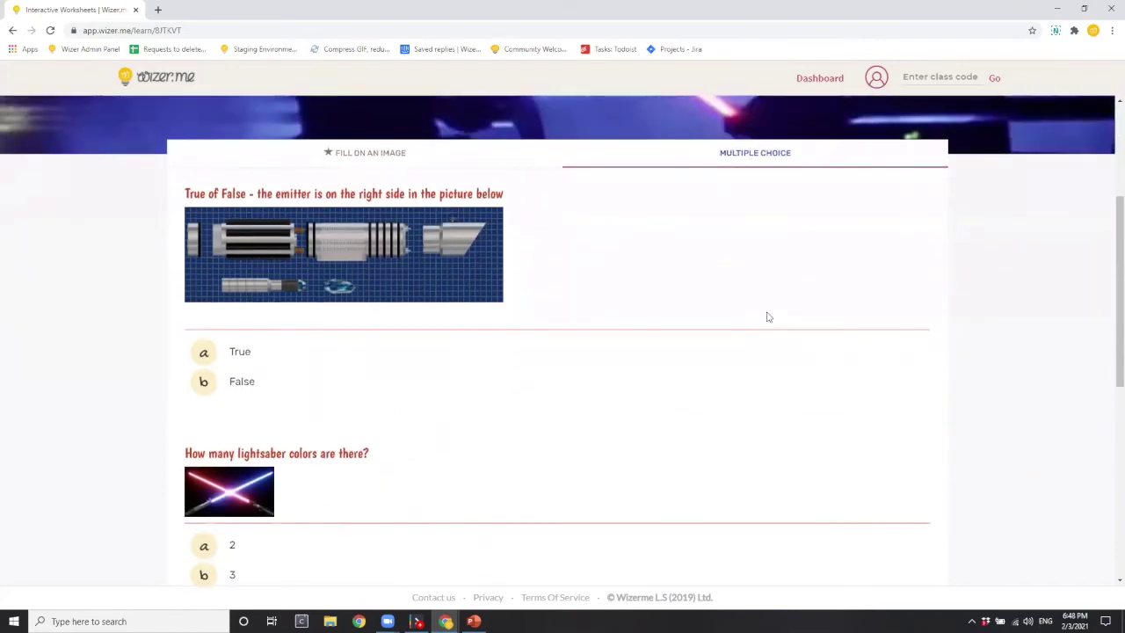
pyautogui.click(352, 153)
pyautogui.scroll(-10, 580, 249)
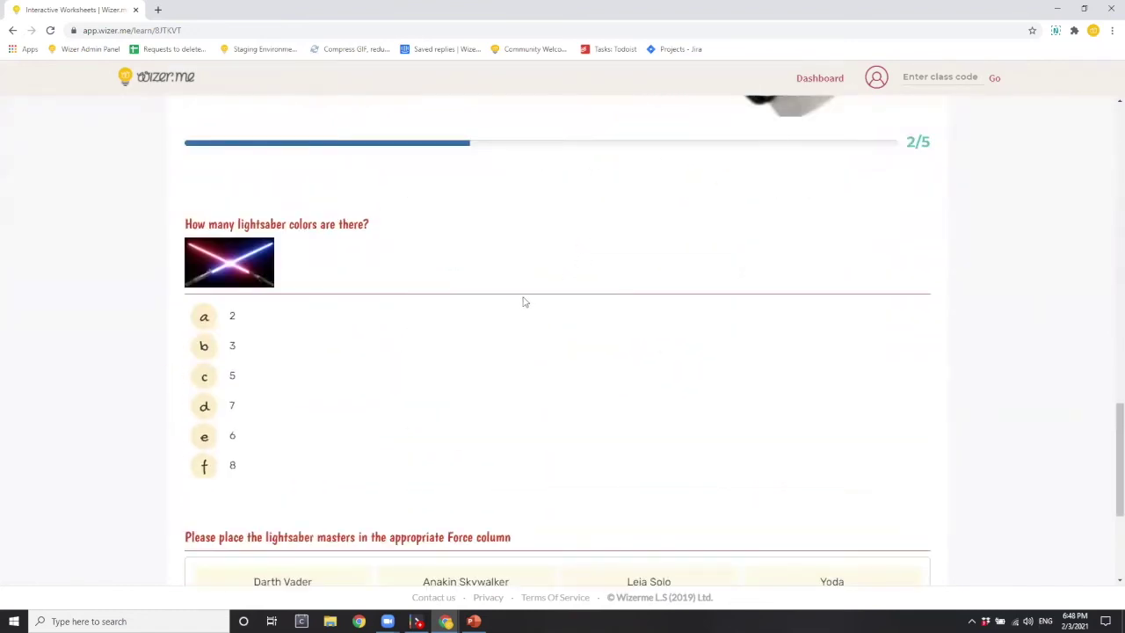
pyautogui.click(203, 436)
pyautogui.scroll(-4, 531, 324)
pyautogui.scroll(-1, 531, 322)
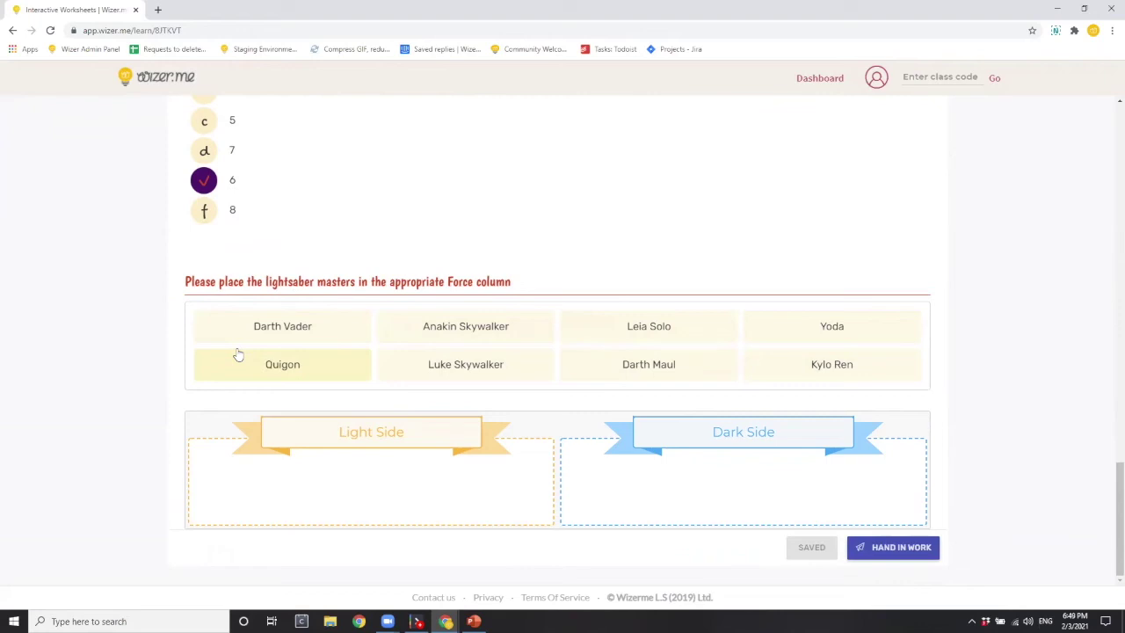
# Put Darth Vader on the Dark Side, and Anakin Skywalker and Leia Solo on the Light Side
pyautogui.moveTo(303, 326); pyautogui.dragTo(570, 439)
pyautogui.click(340, 337)
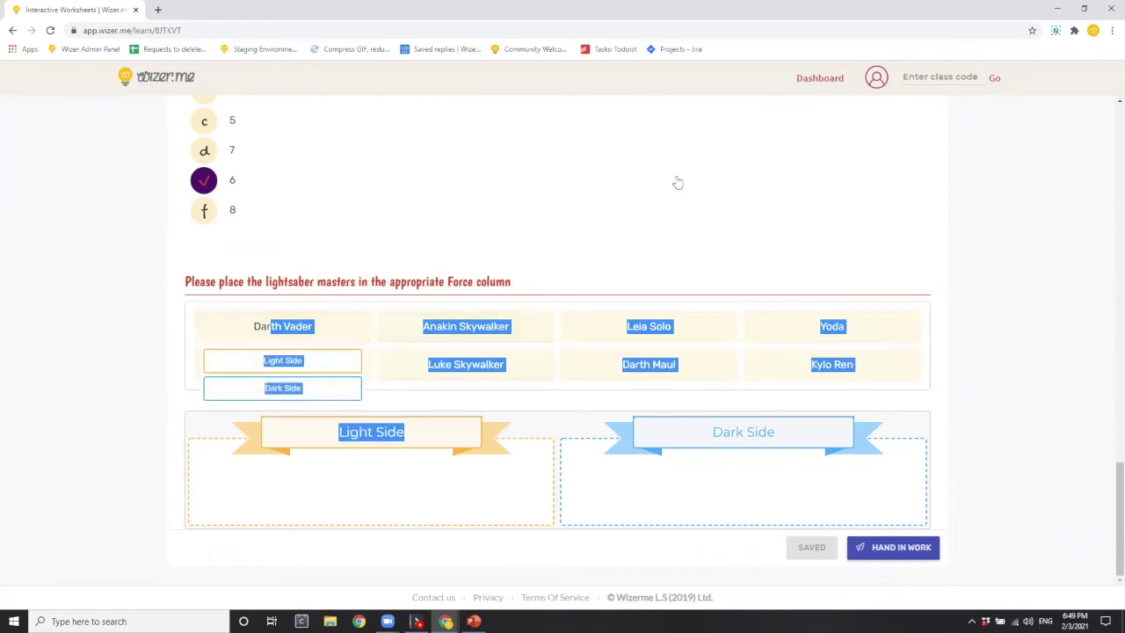
pyautogui.click(304, 326)
pyautogui.click(291, 388)
pyautogui.click(296, 337)
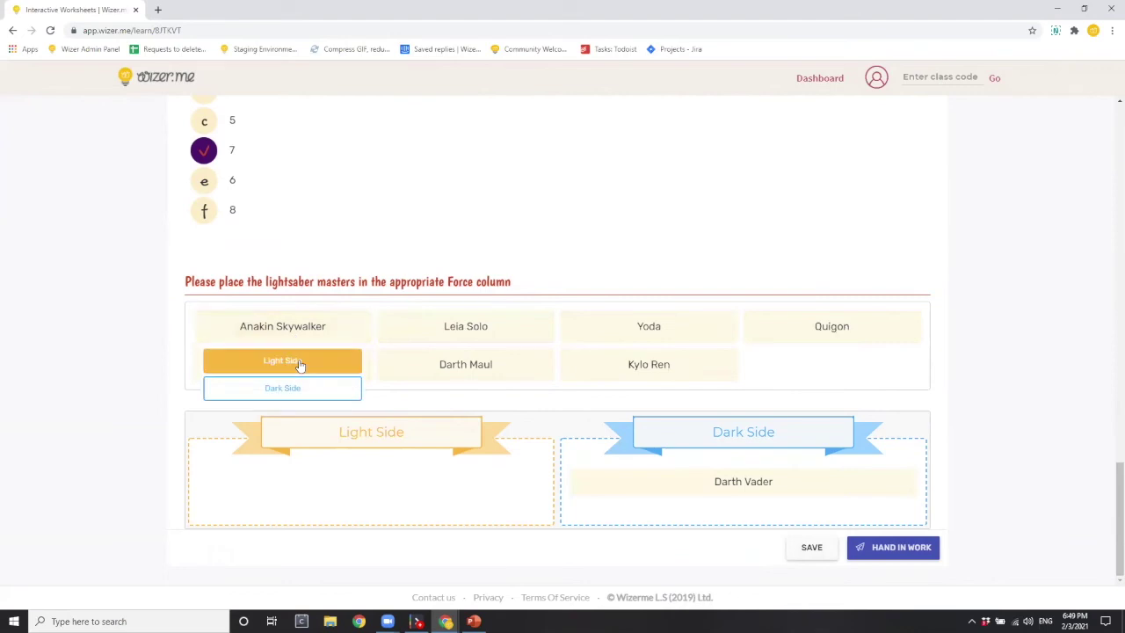
pyautogui.click(299, 363)
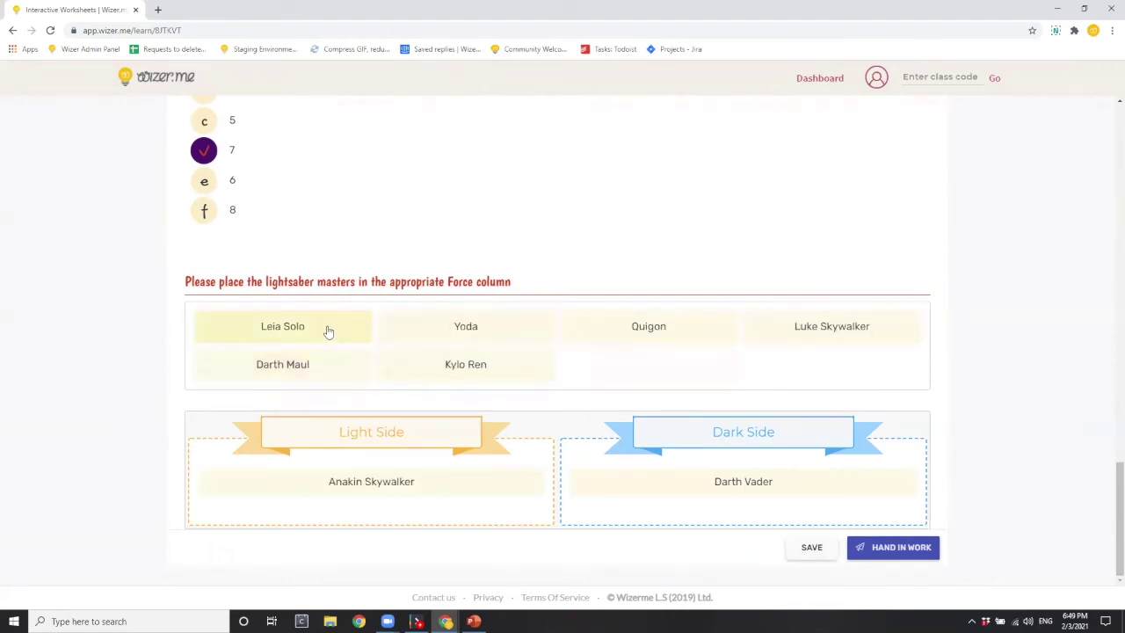
pyautogui.click(322, 330)
pyautogui.click(306, 362)
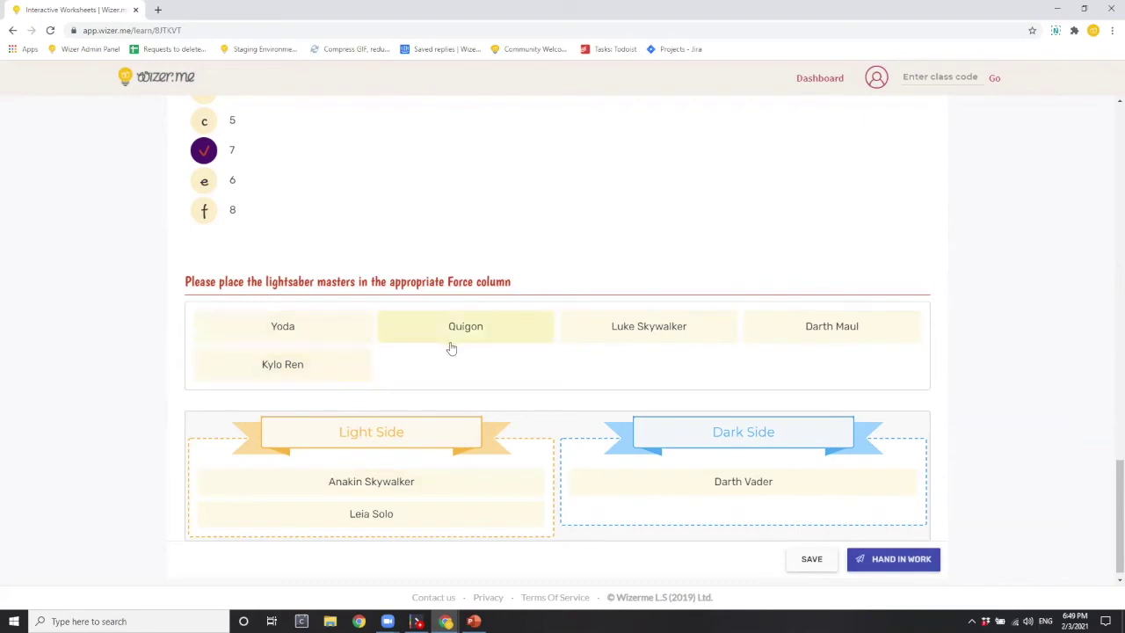
# Put Yoda, Quigon and Luke on the Light Side, Darth Maul and Kylo Ren on the Dark Side, then submit
pyautogui.click(282, 364)
pyautogui.click(282, 362)
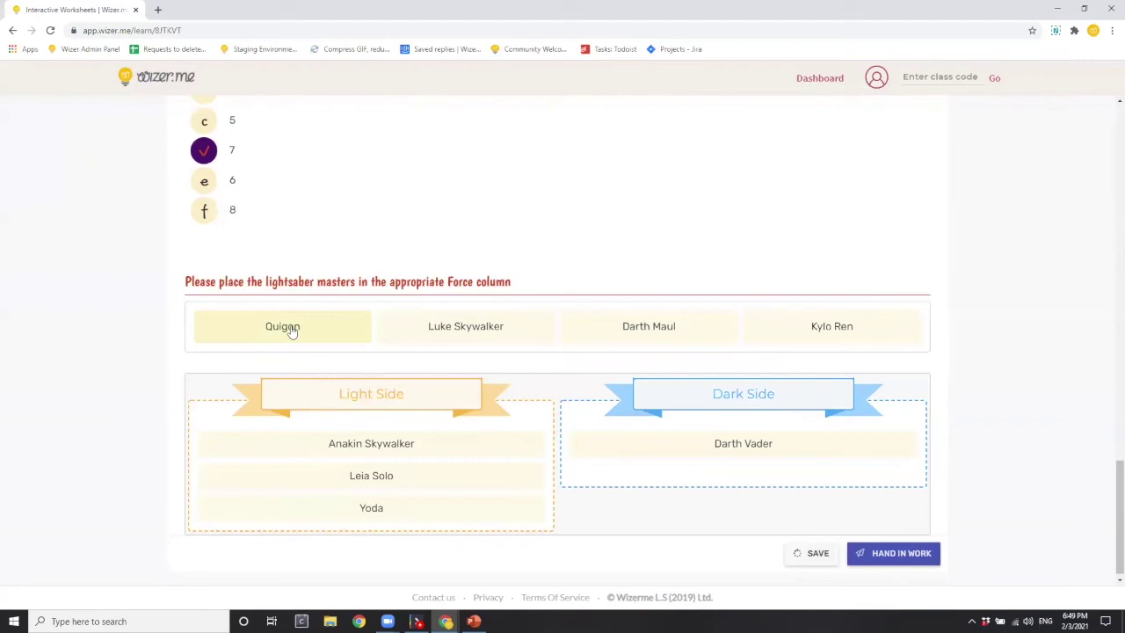
pyautogui.click(289, 328)
pyautogui.click(296, 360)
pyautogui.click(305, 336)
pyautogui.click(302, 361)
pyautogui.click(283, 333)
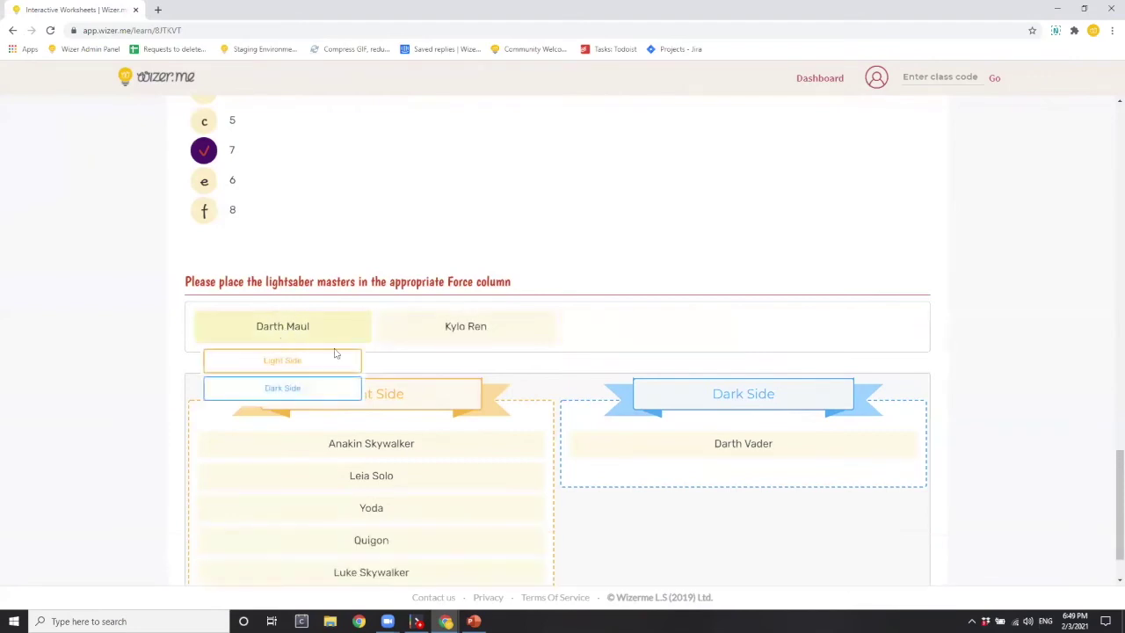
pyautogui.click(348, 392)
pyautogui.click(290, 327)
pyautogui.click(295, 389)
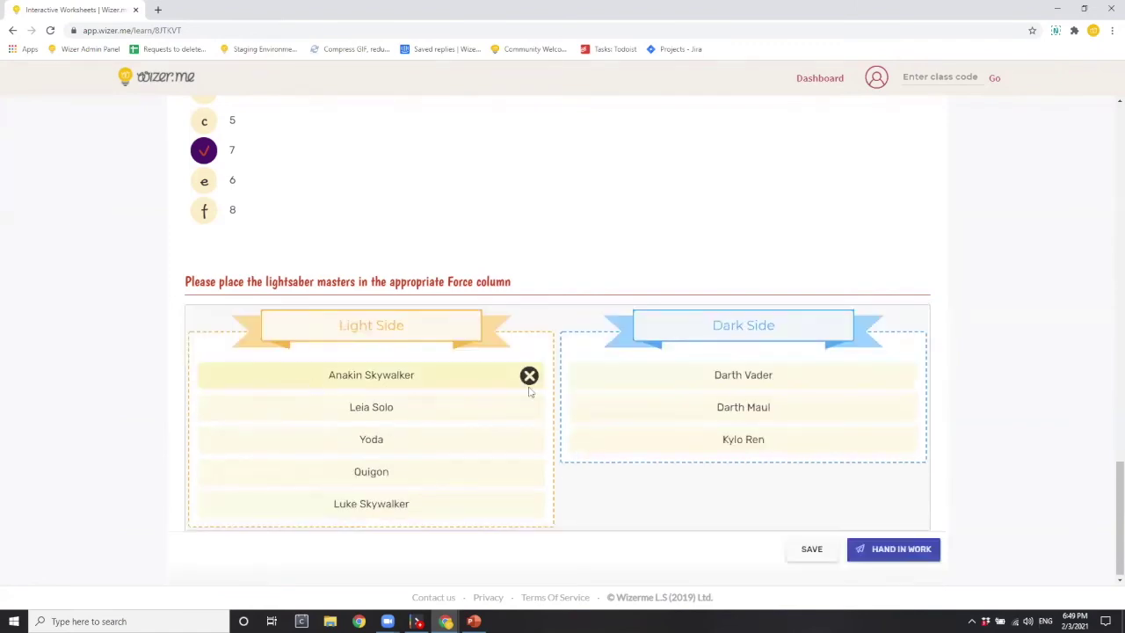
pyautogui.click(927, 554)
pyautogui.click(531, 350)
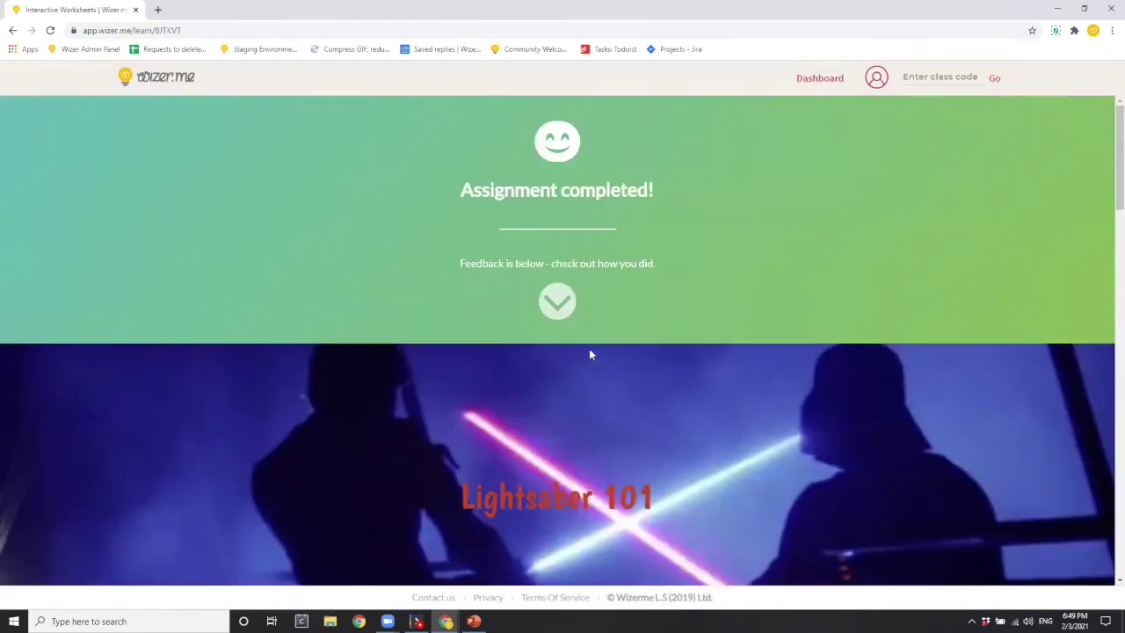
pyautogui.scroll(-5, 596, 334)
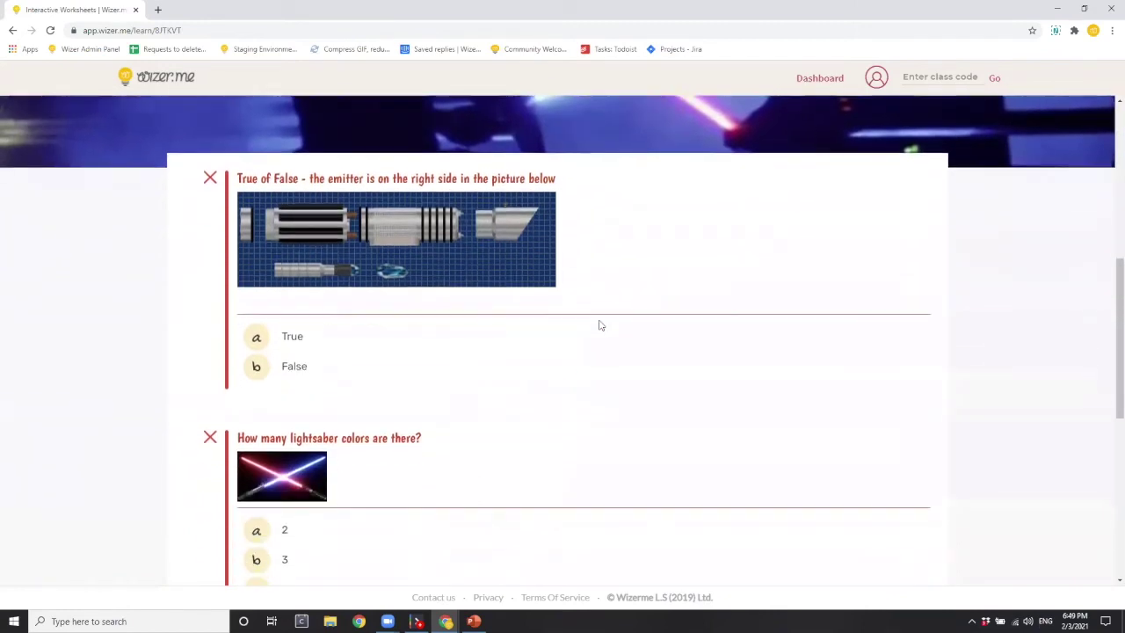
pyautogui.scroll(-3, 600, 325)
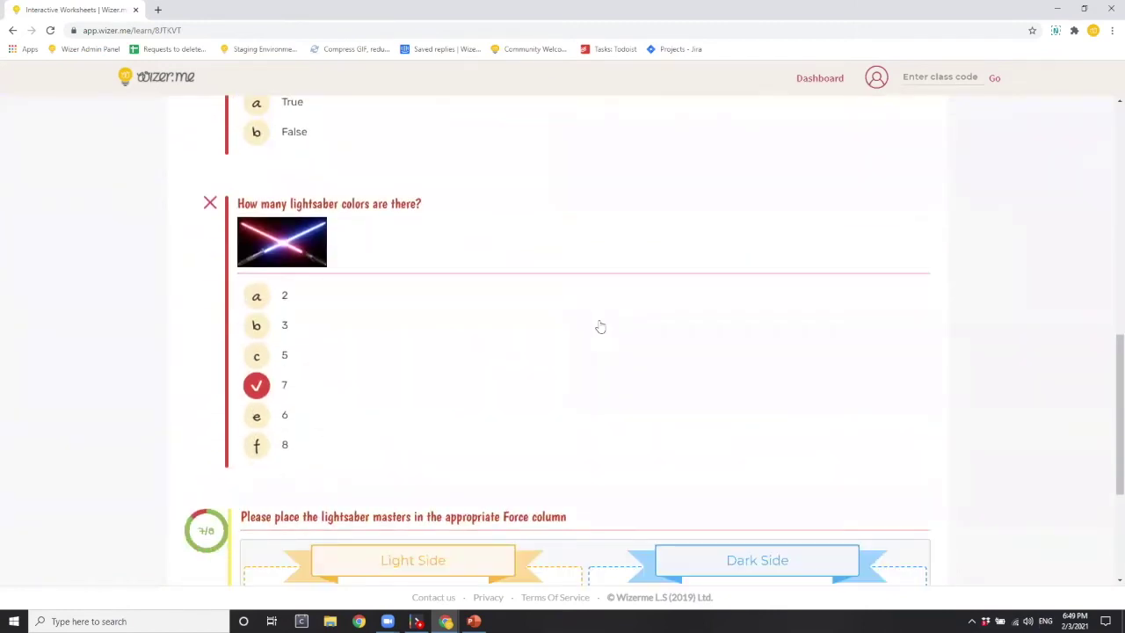
pyautogui.scroll(-3, 601, 326)
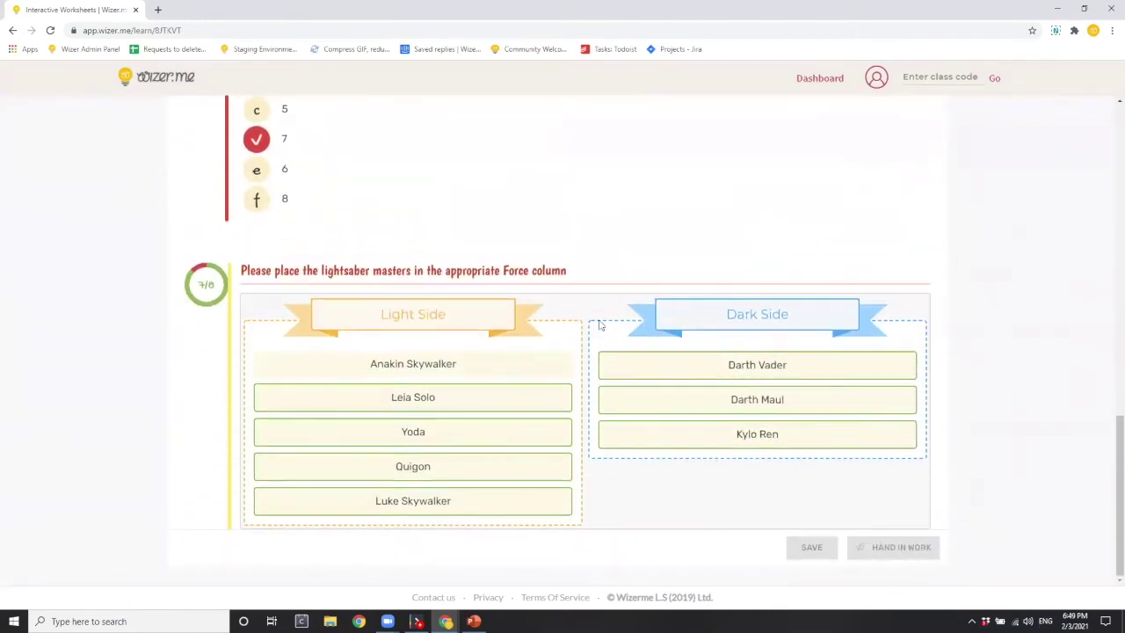
pyautogui.scroll(12, 600, 325)
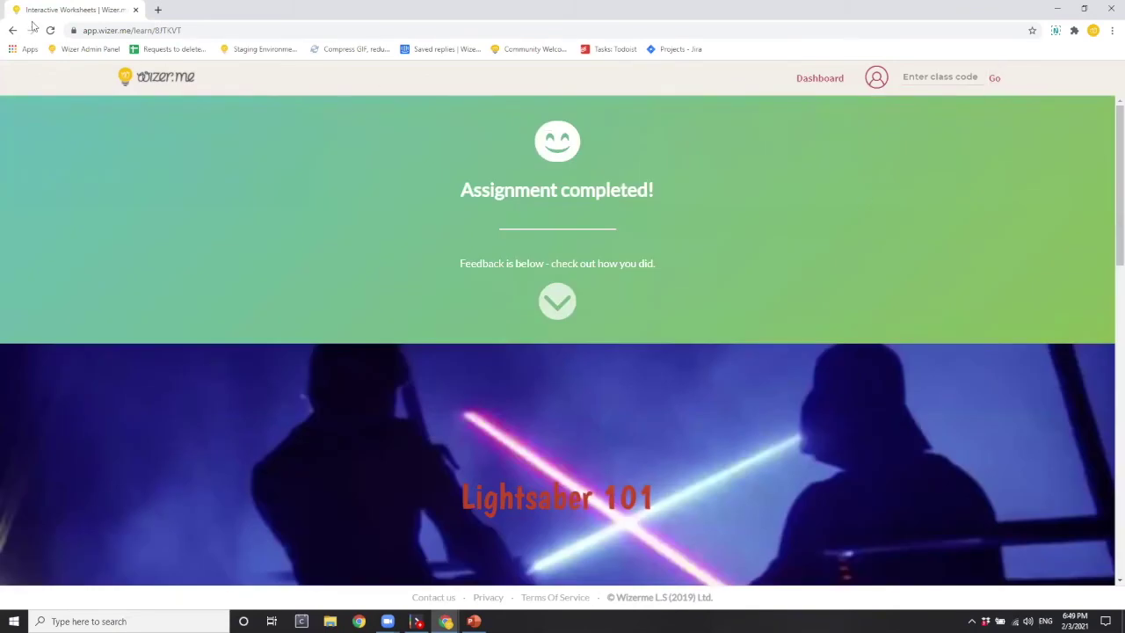
pyautogui.scroll(-6, 567, 520)
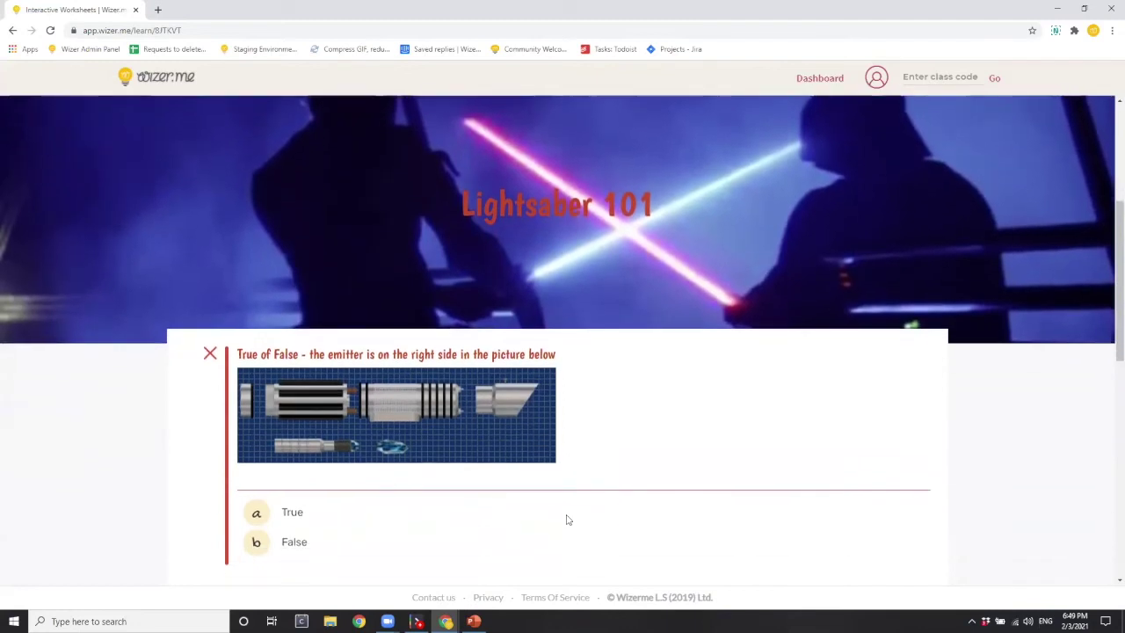
pyautogui.scroll(3, 566, 519)
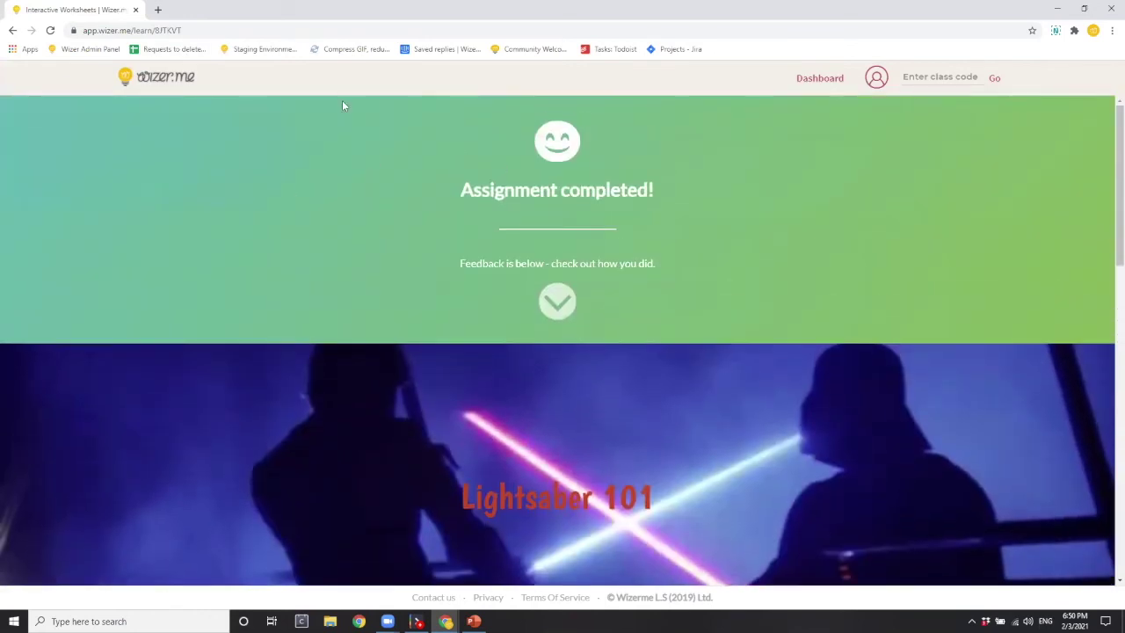
# Sign out of the student account, log in as teacher, and open Lightsaber 101 class assignments
pyautogui.click(12, 31)
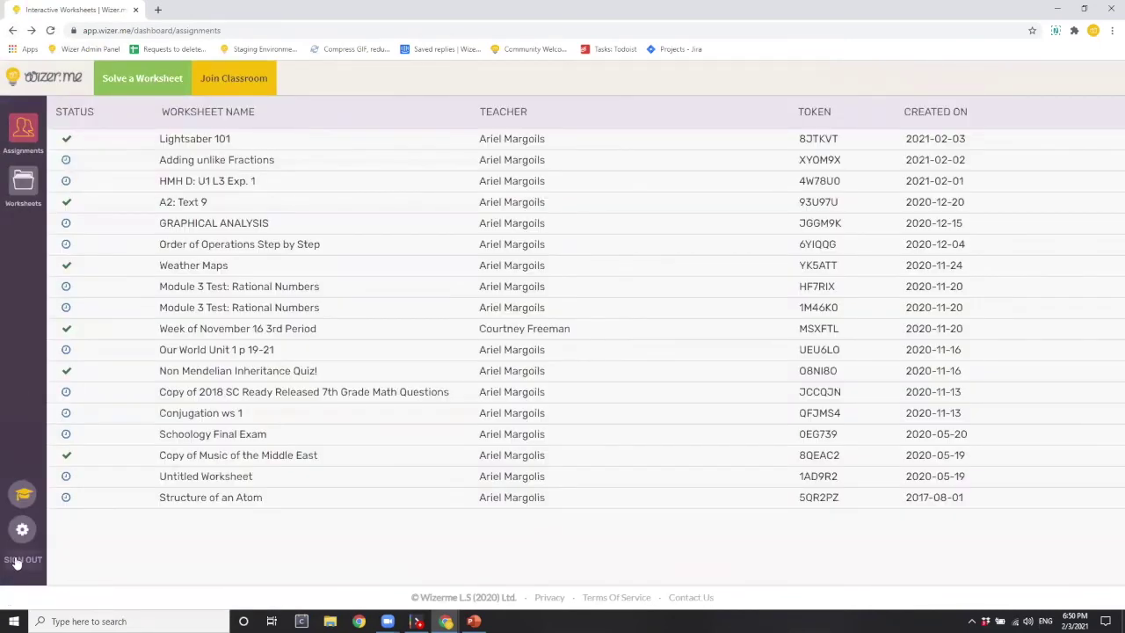
pyautogui.click(16, 559)
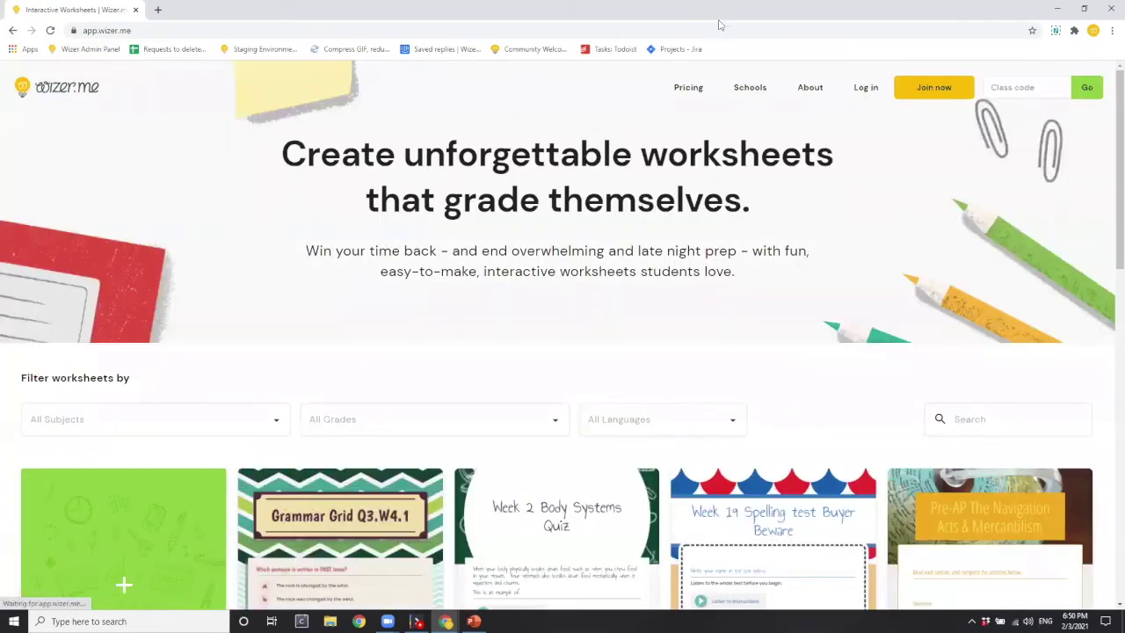
pyautogui.click(865, 88)
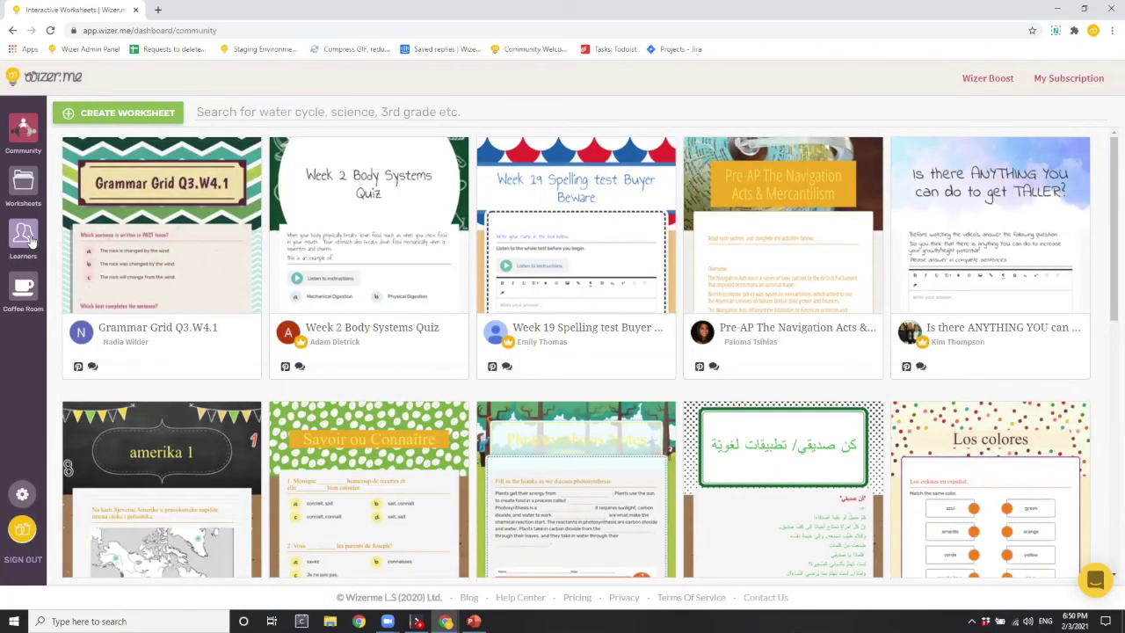
pyautogui.click(29, 239)
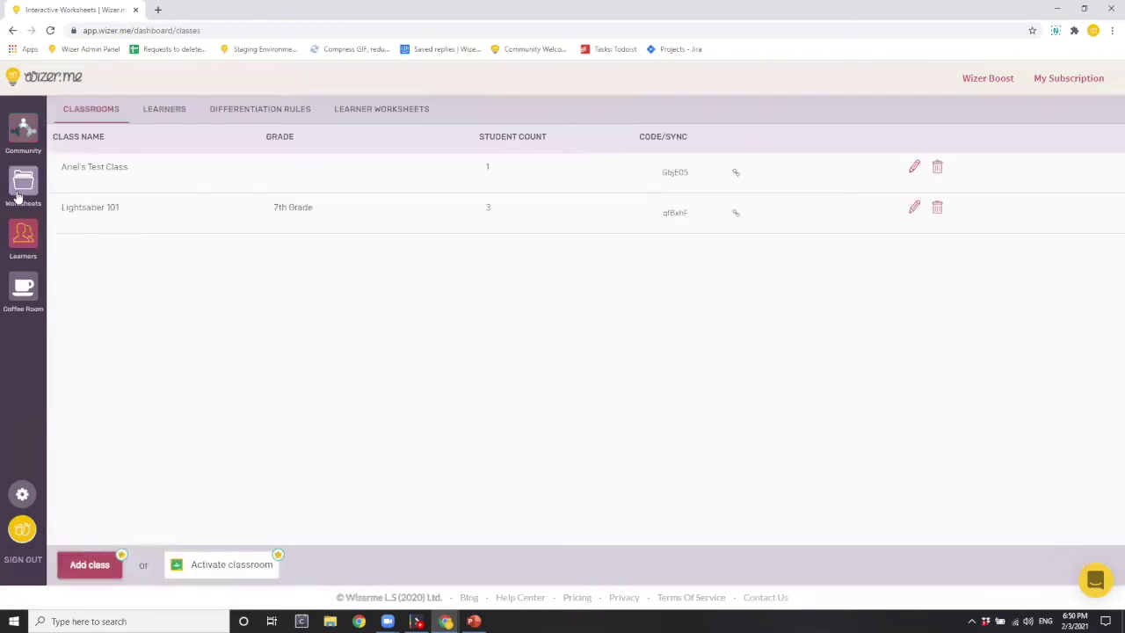
pyautogui.click(103, 211)
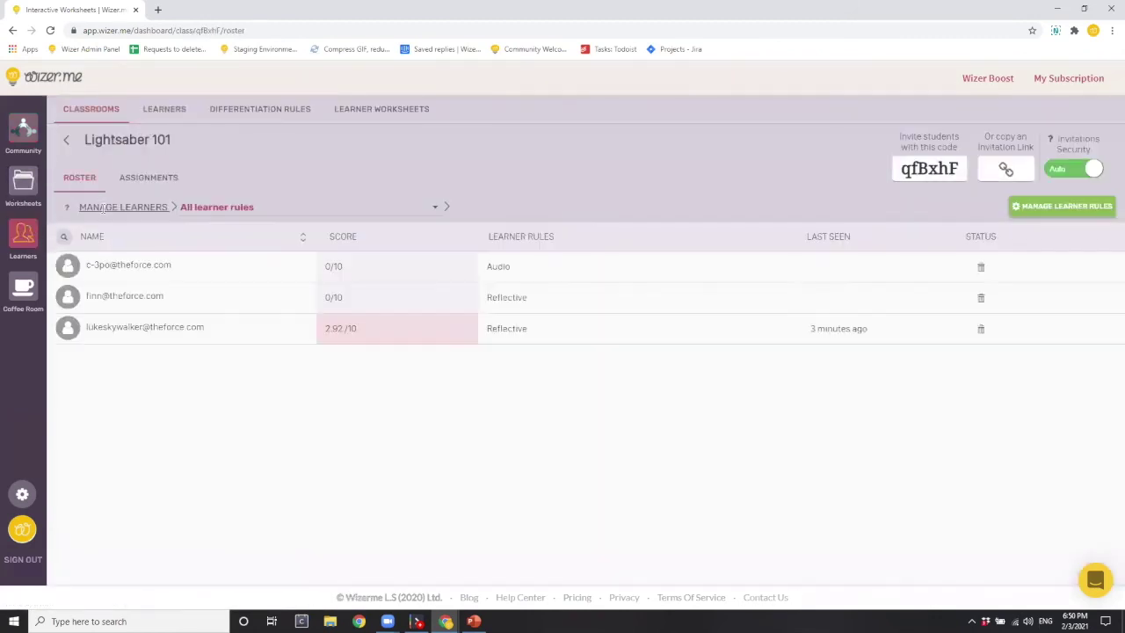
pyautogui.click(176, 183)
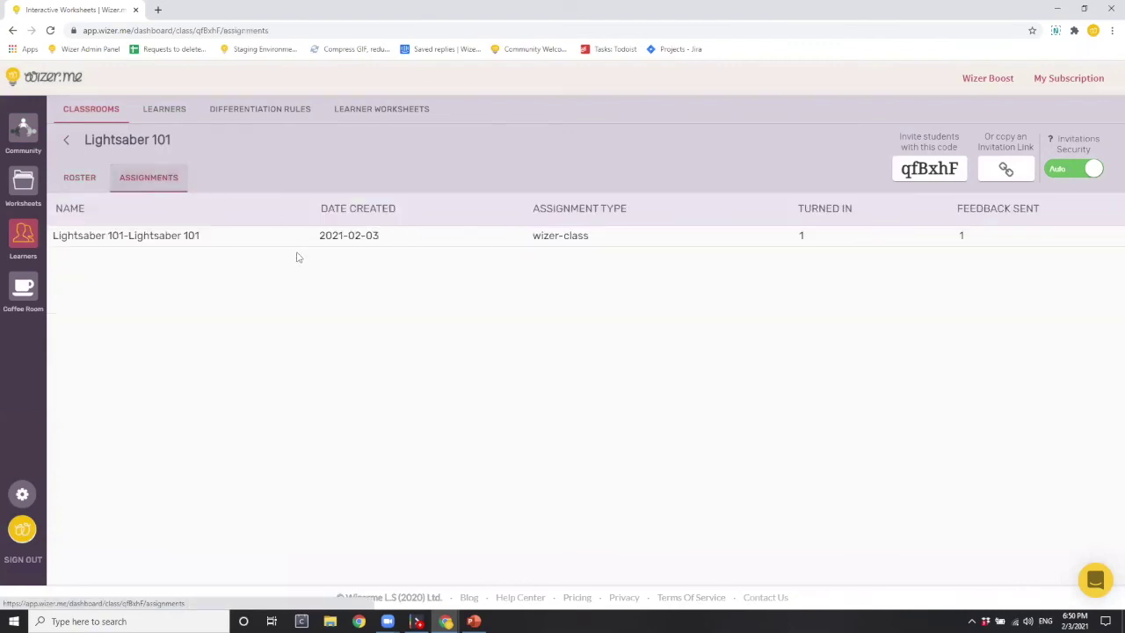
# Open the Lightsaber 101 student answers and comment 'Not counted.' on the True/False emitter question
pyautogui.click(167, 238)
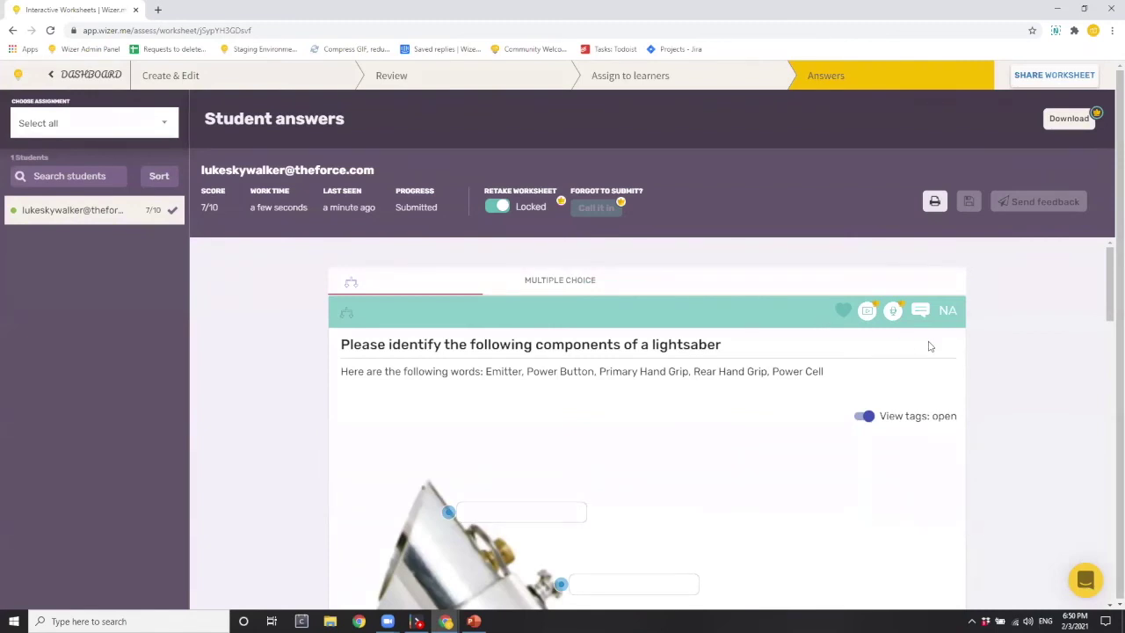
pyautogui.click(562, 290)
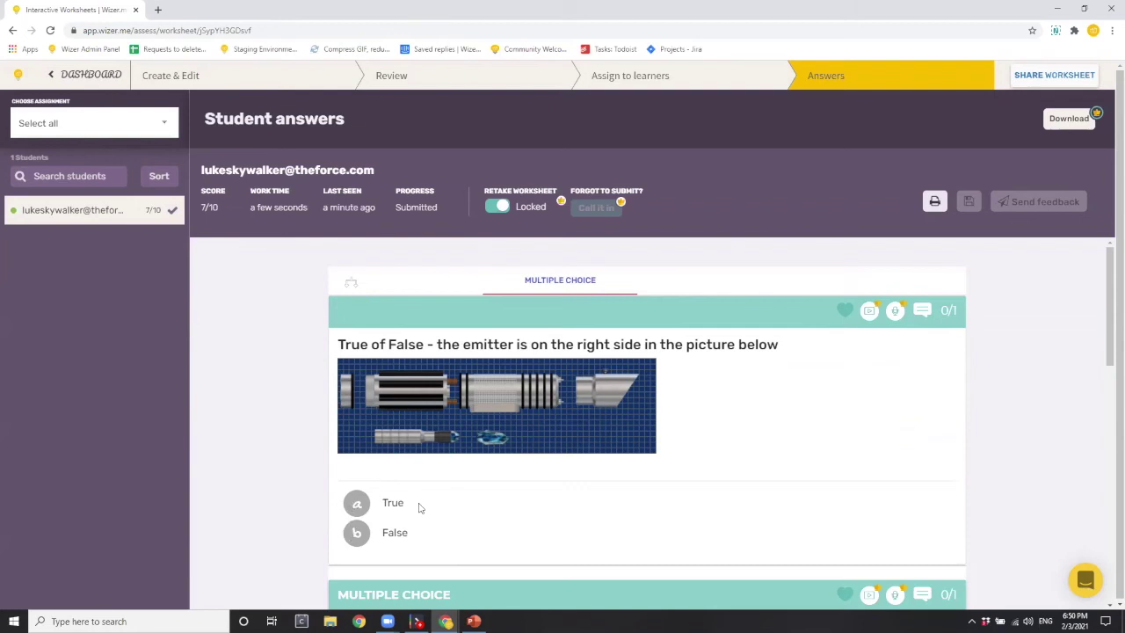
pyautogui.click(924, 311)
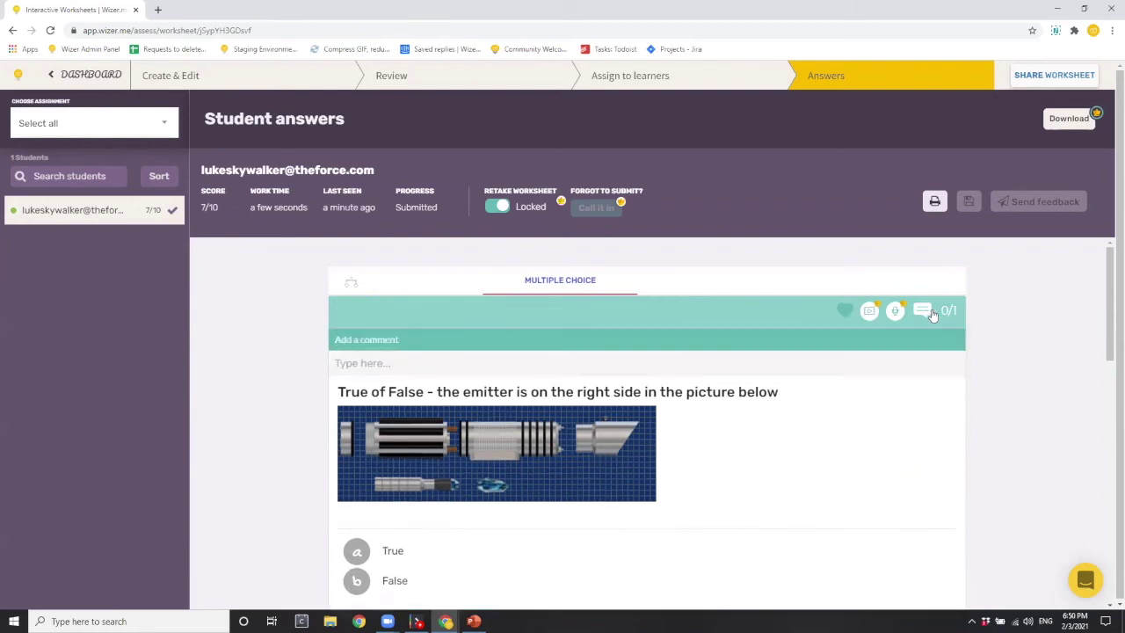
pyautogui.click(415, 377)
pyautogui.write('Not')
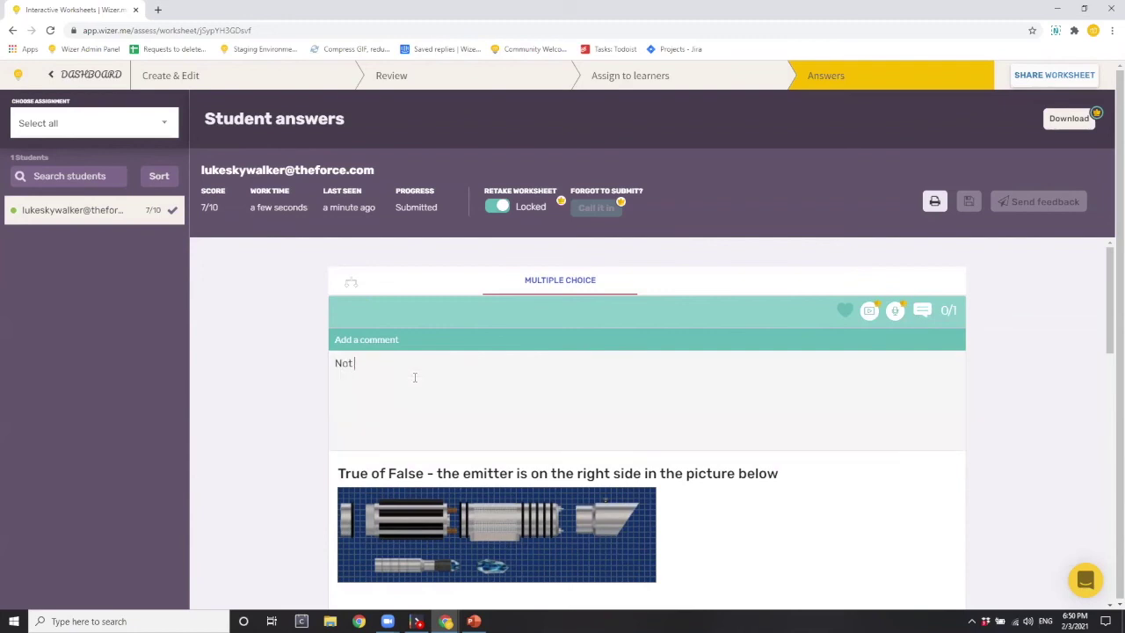
pyautogui.write(' counted.')
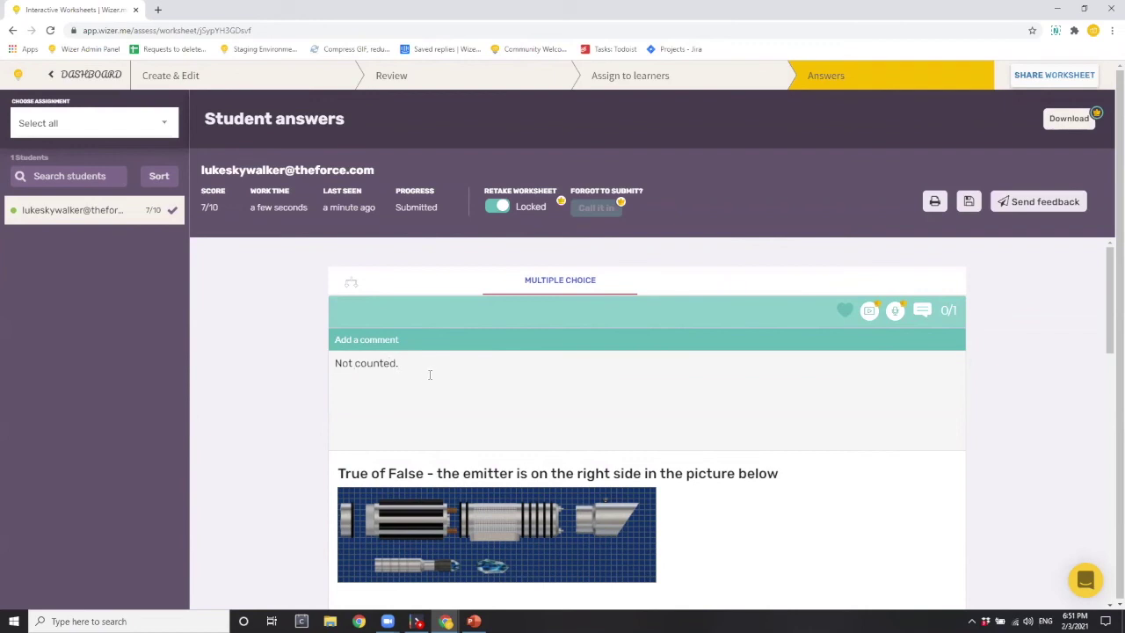
# Scroll through the learner's submitted answers, scored 7/10
pyautogui.scroll(-5, 430, 374)
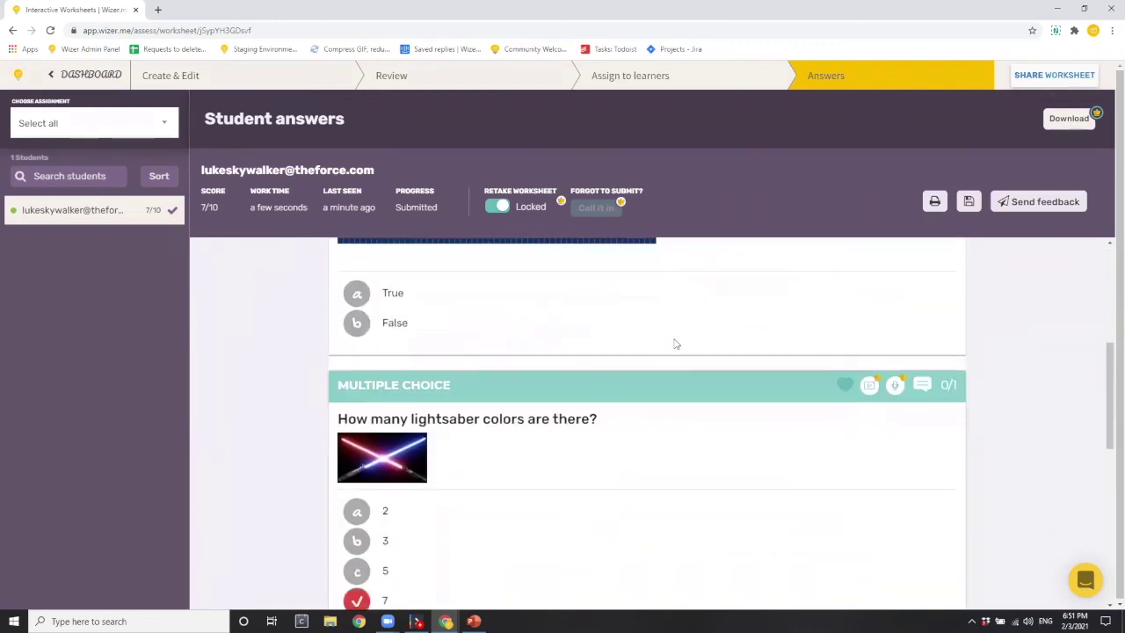
pyautogui.scroll(-5, 675, 344)
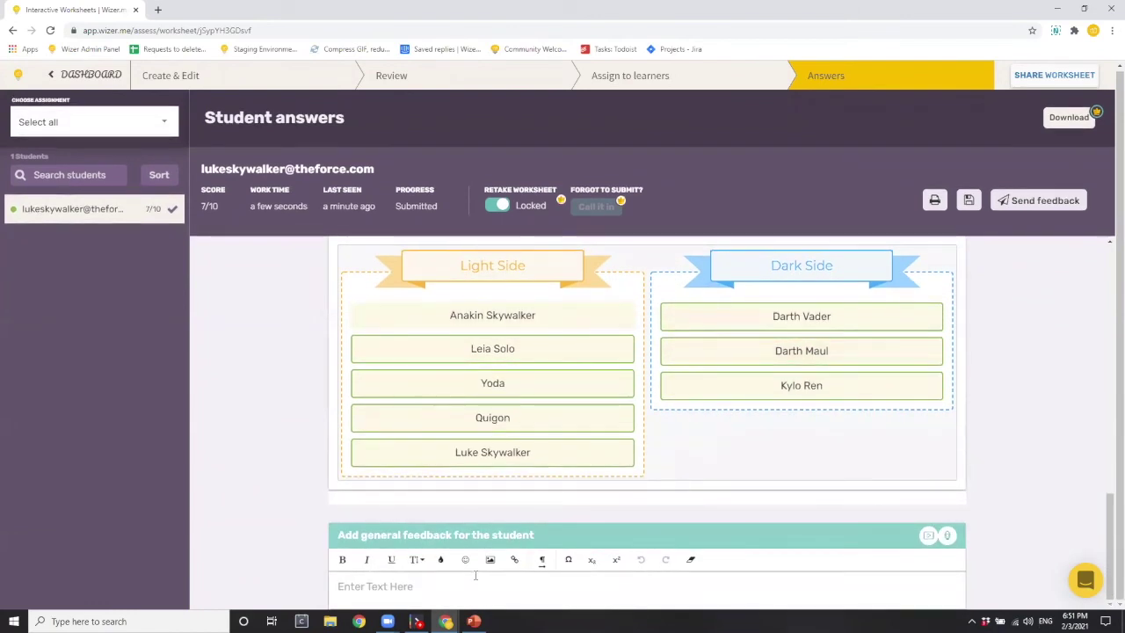
pyautogui.scroll(8, 540, 427)
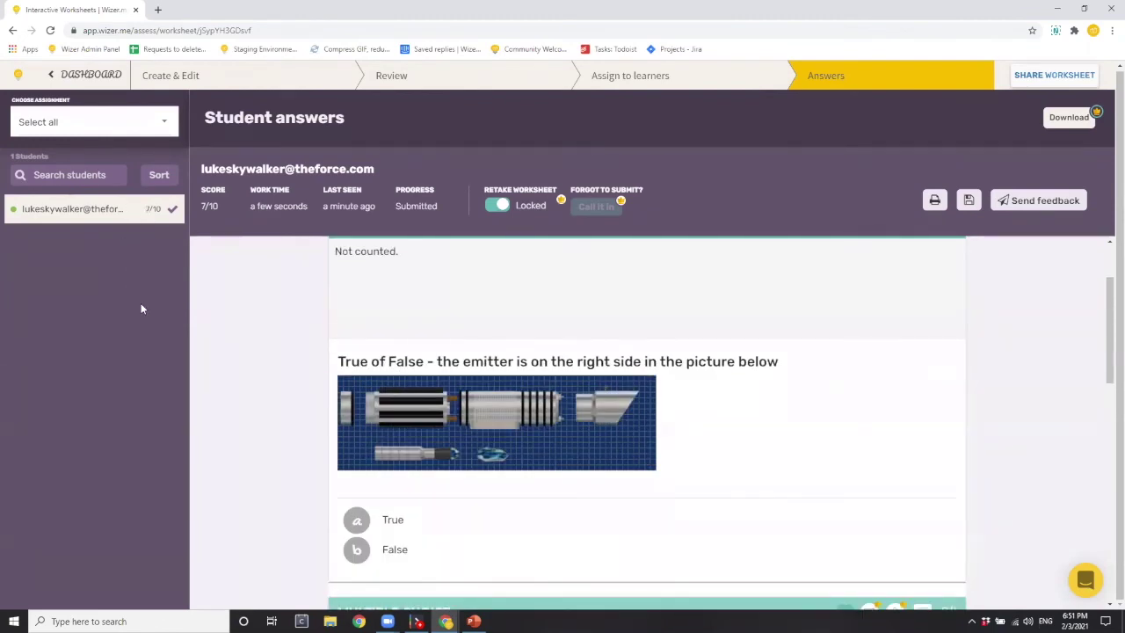
pyautogui.scroll(1, 565, 272)
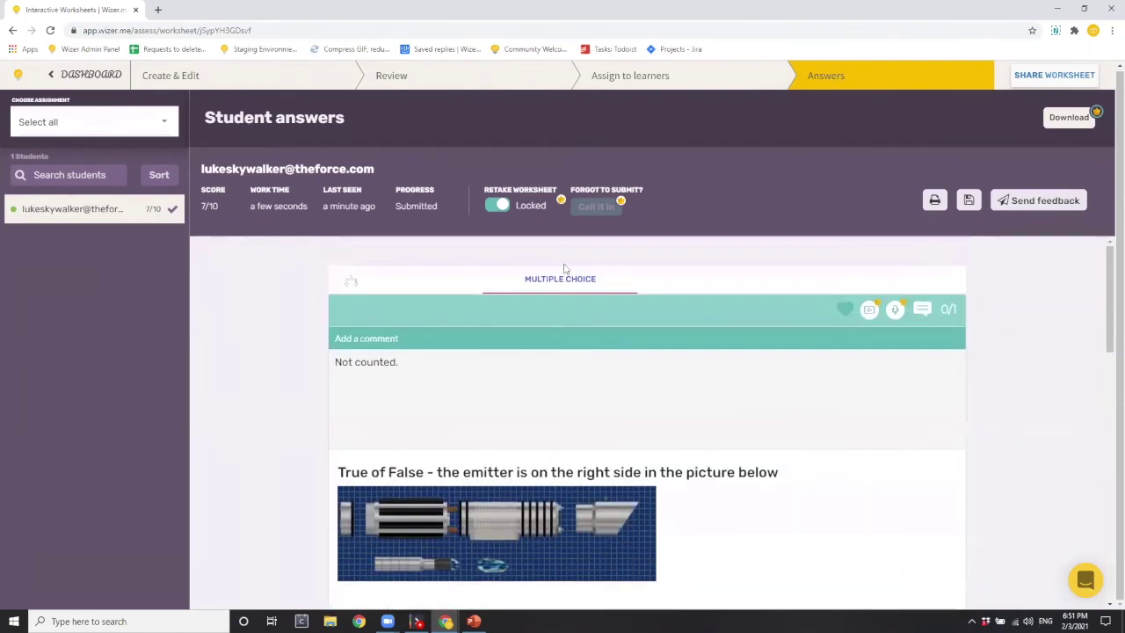
pyautogui.moveTo(359, 282)
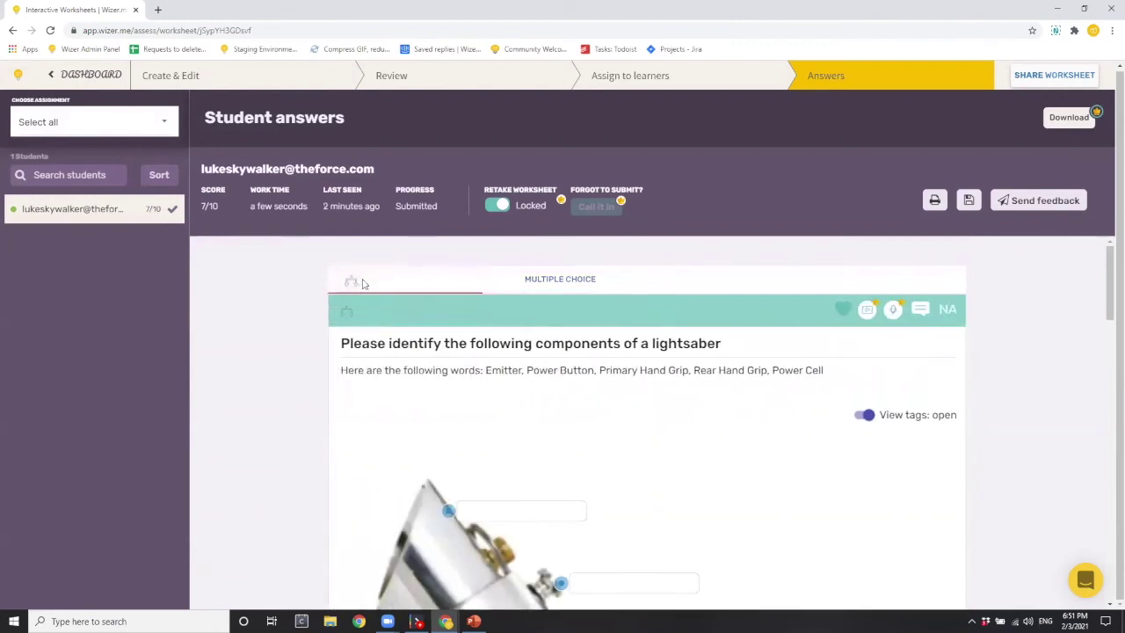
pyautogui.scroll(-2, 535, 491)
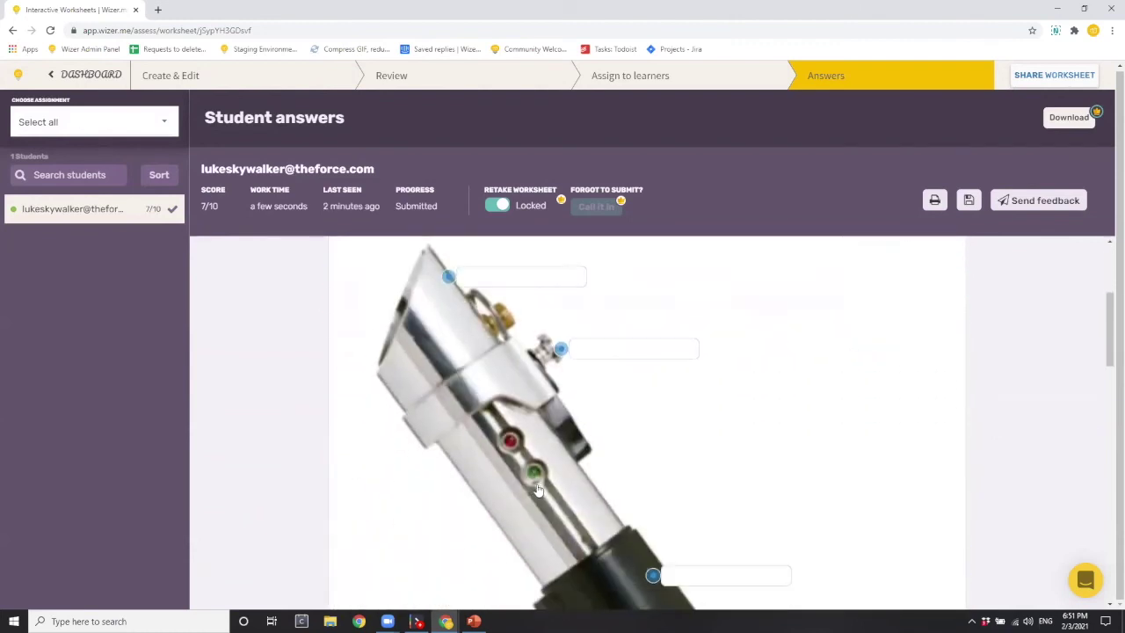
pyautogui.scroll(2, 922, 484)
pyautogui.scroll(-8, 922, 468)
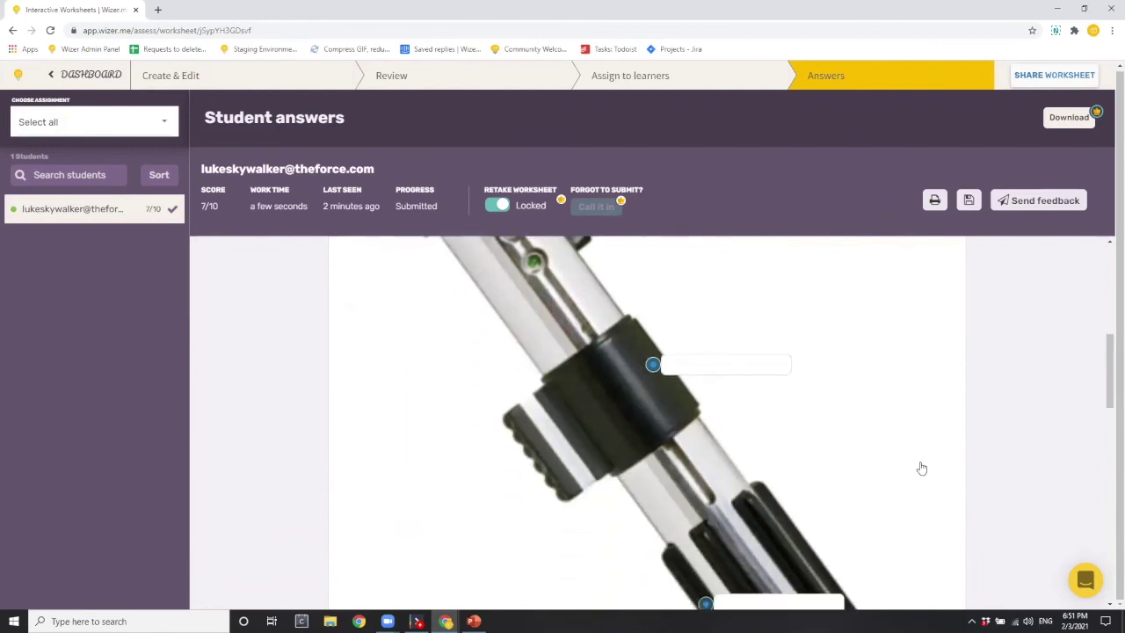
pyautogui.scroll(8, 922, 468)
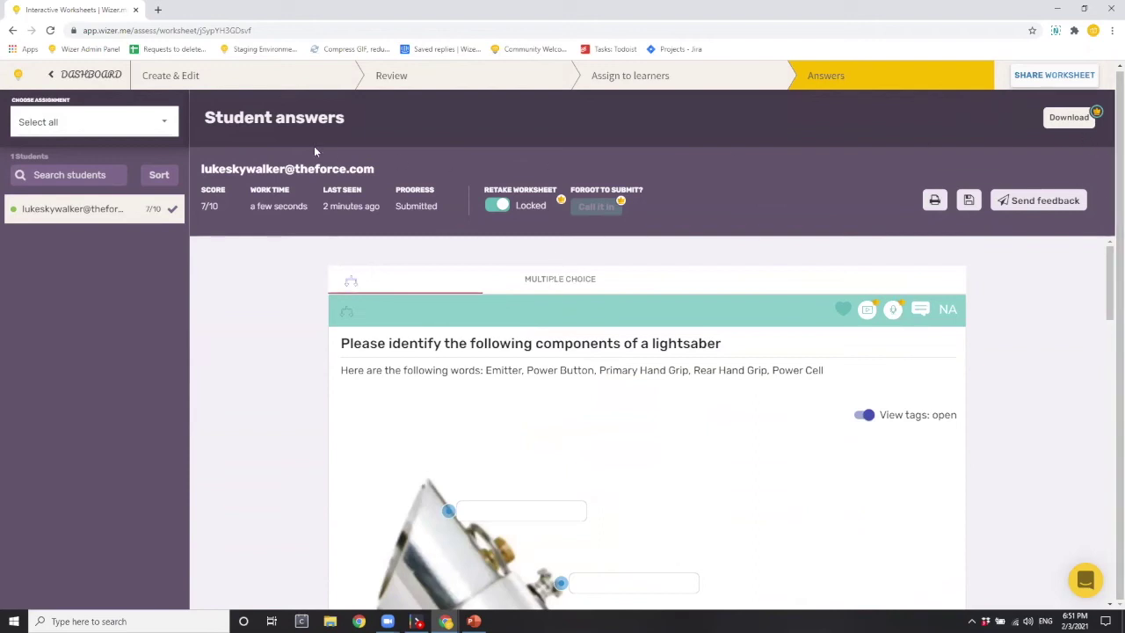
# Go from the dashboard to Learners and show the Differentiation Rules list with Audio and Reflective
pyautogui.click(88, 75)
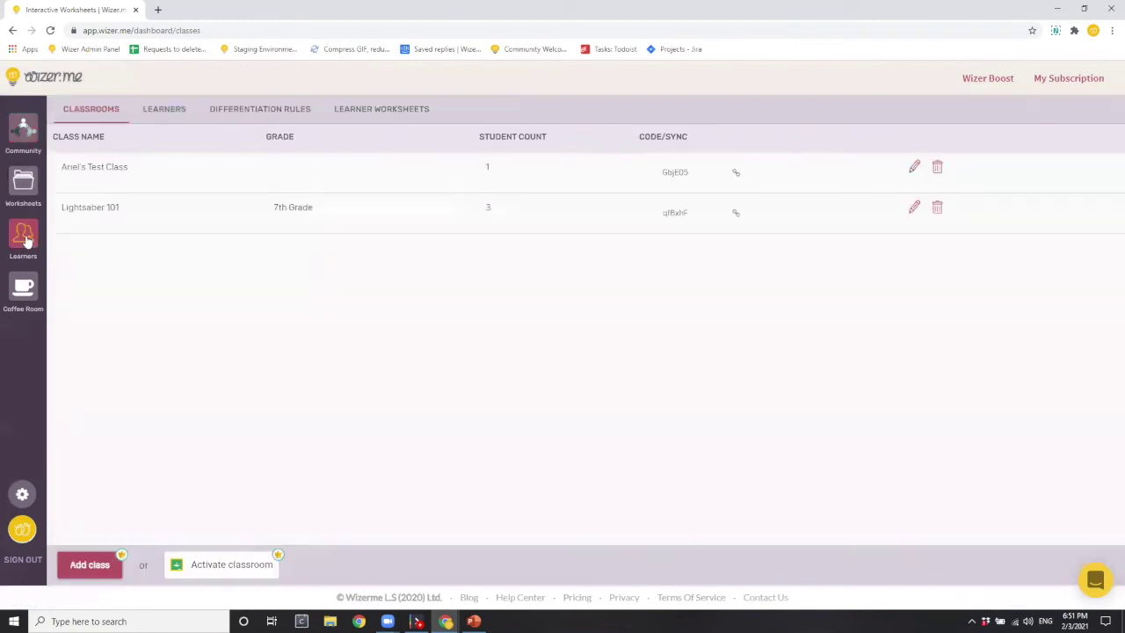
pyautogui.click(22, 234)
pyautogui.click(274, 110)
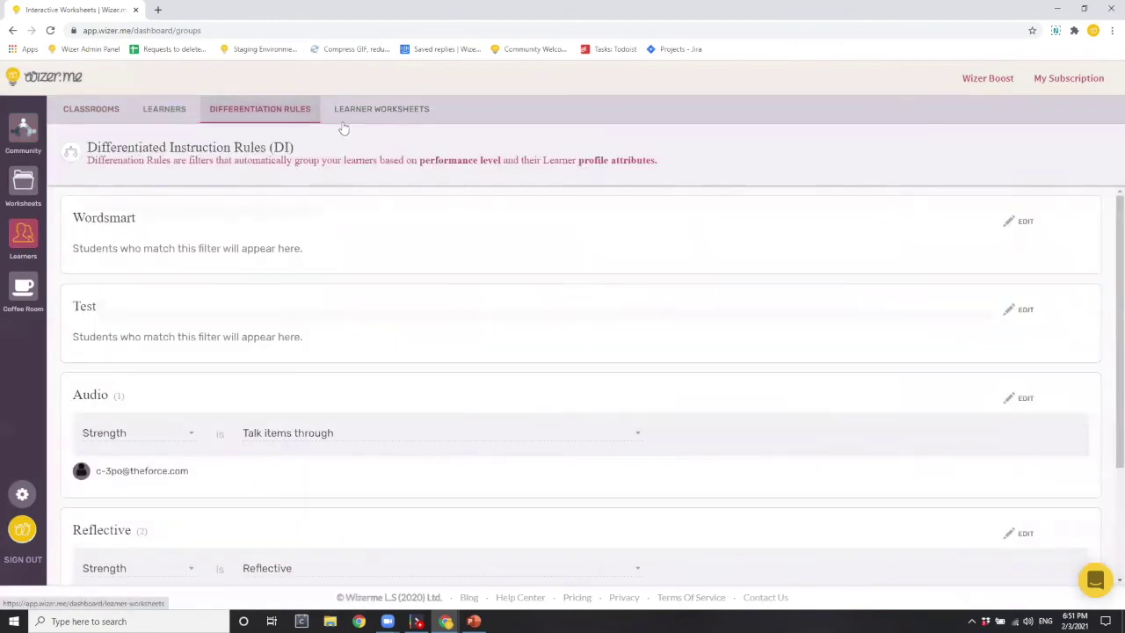
pyautogui.scroll(-3, 689, 423)
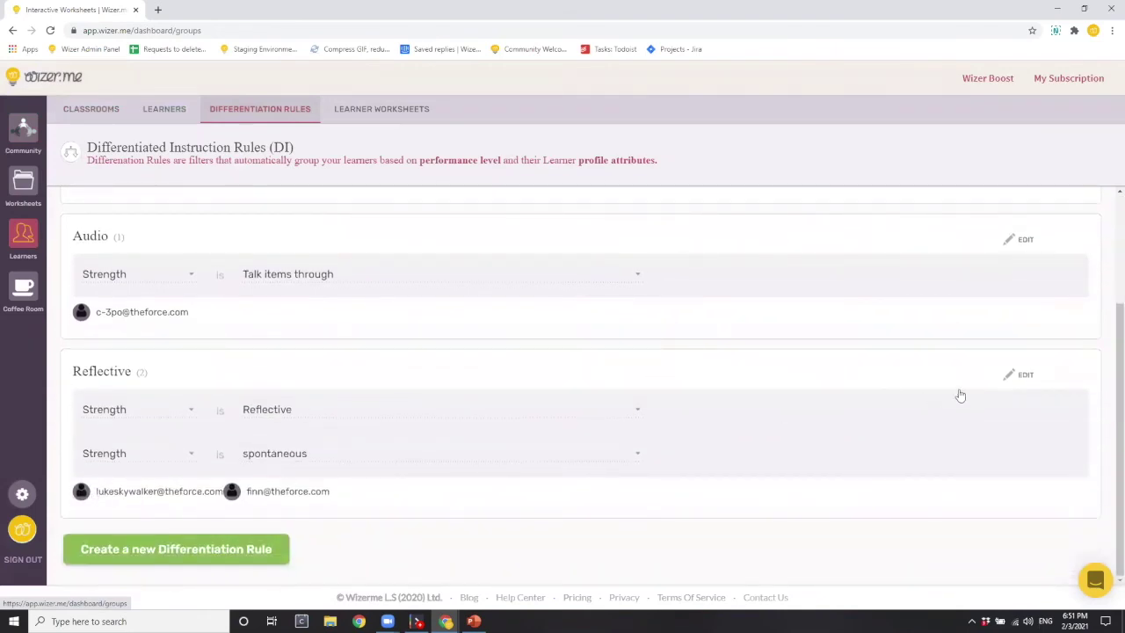
# Remove the spontaneous filter from the Reflective rule
pyautogui.click(1025, 375)
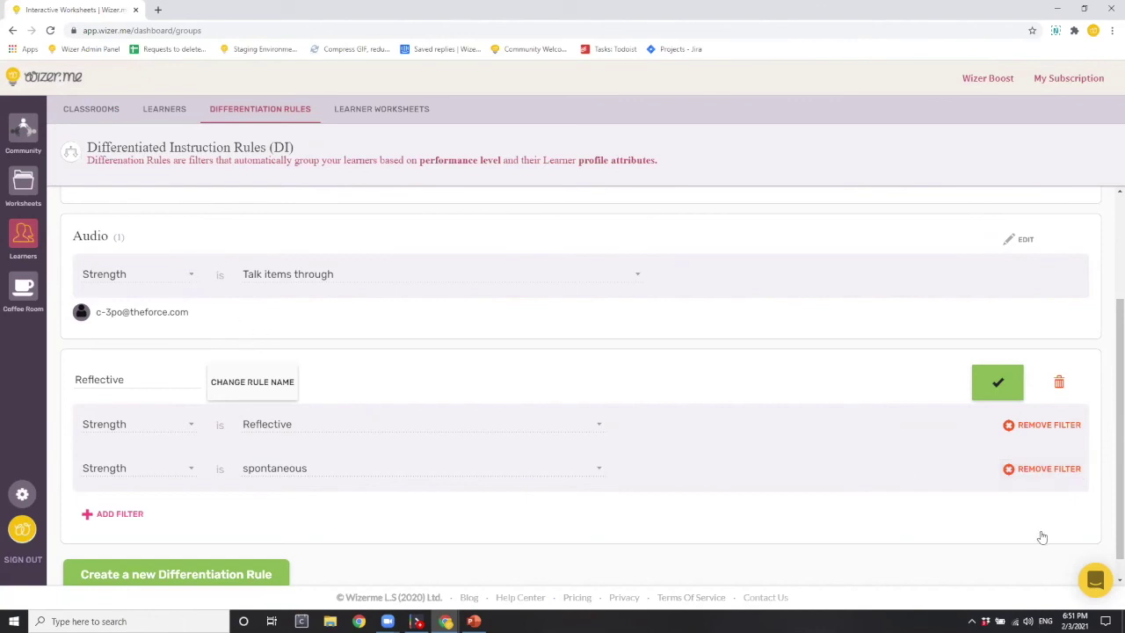
pyautogui.click(1030, 472)
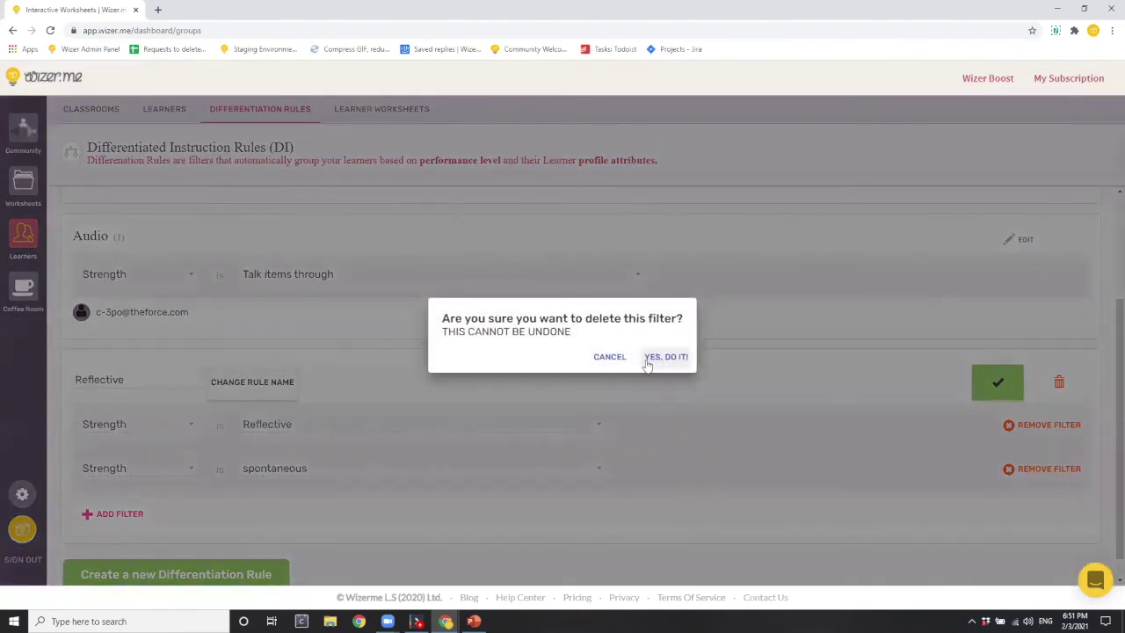
pyautogui.click(664, 356)
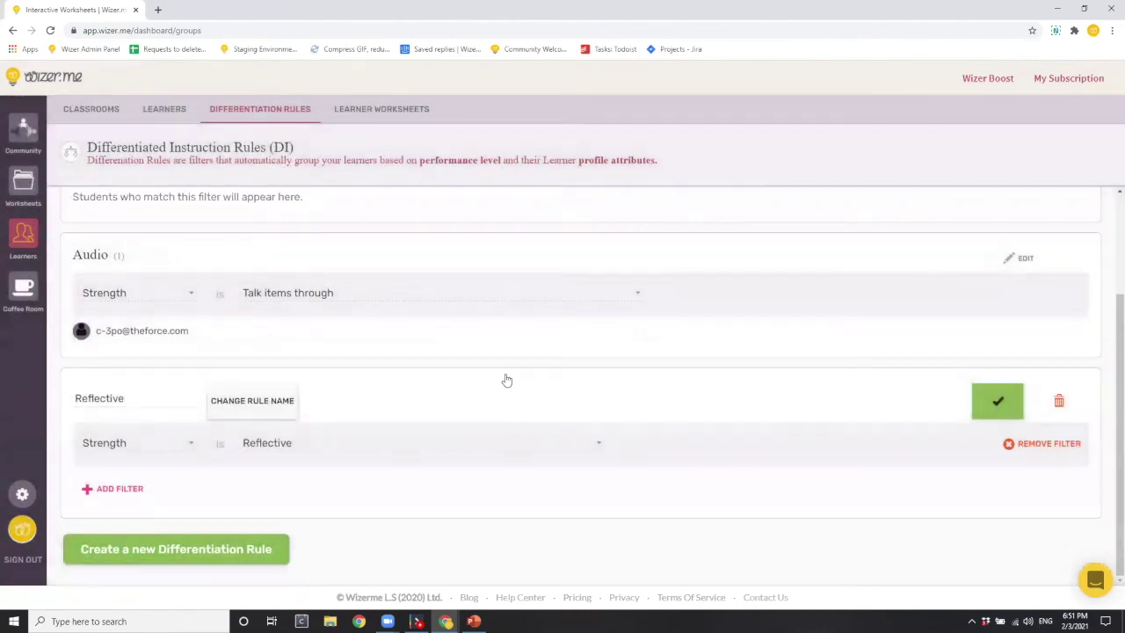
# Add a 'Challenge is Risk Taker' filter to the Reflective rule and save it
pyautogui.click(103, 489)
pyautogui.click(187, 499)
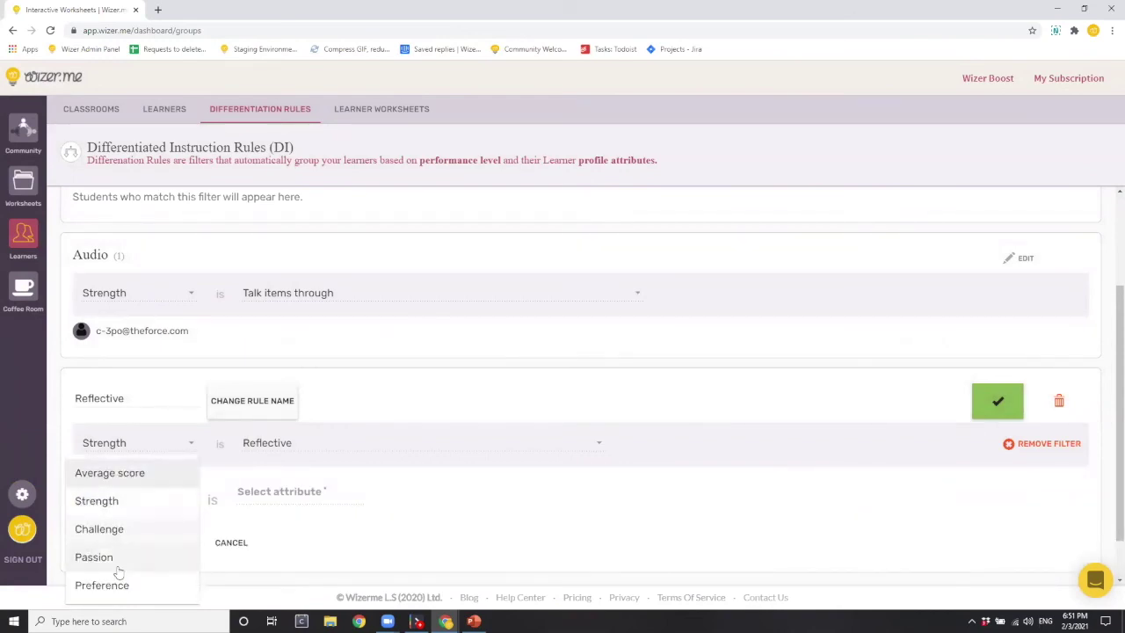
pyautogui.click(117, 530)
pyautogui.click(268, 493)
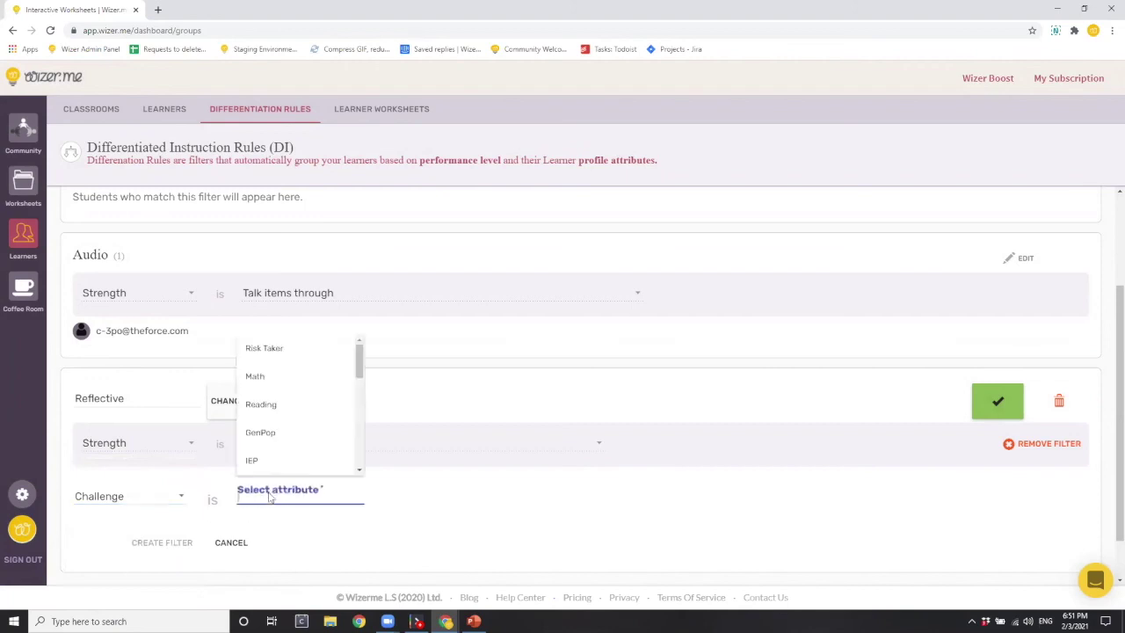
pyautogui.click(270, 355)
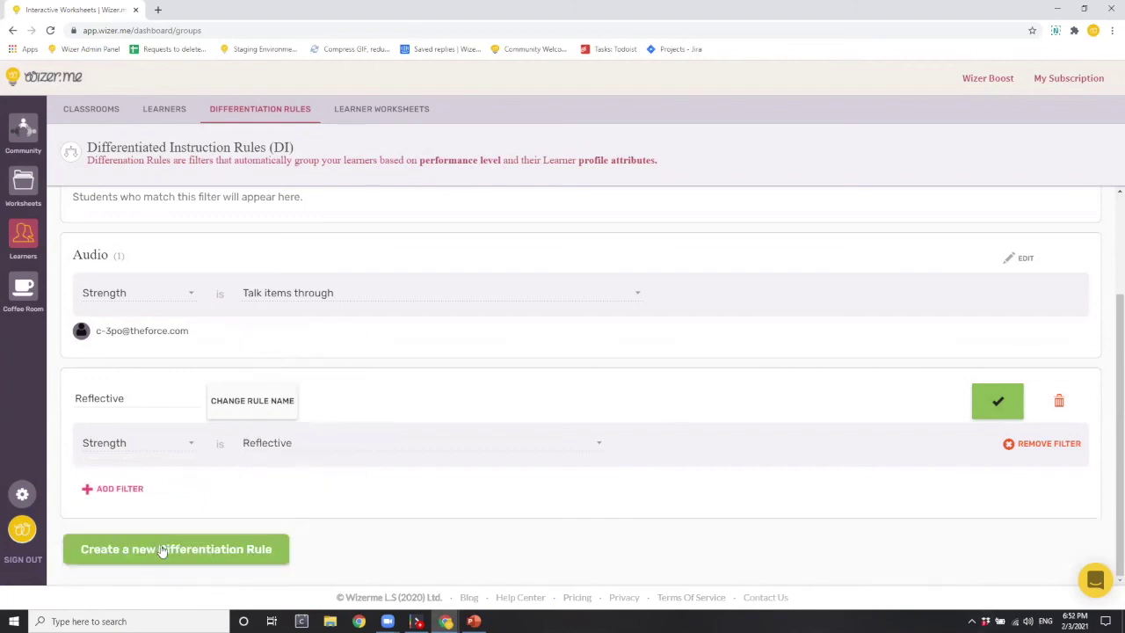
pyautogui.click(143, 547)
pyautogui.click(997, 401)
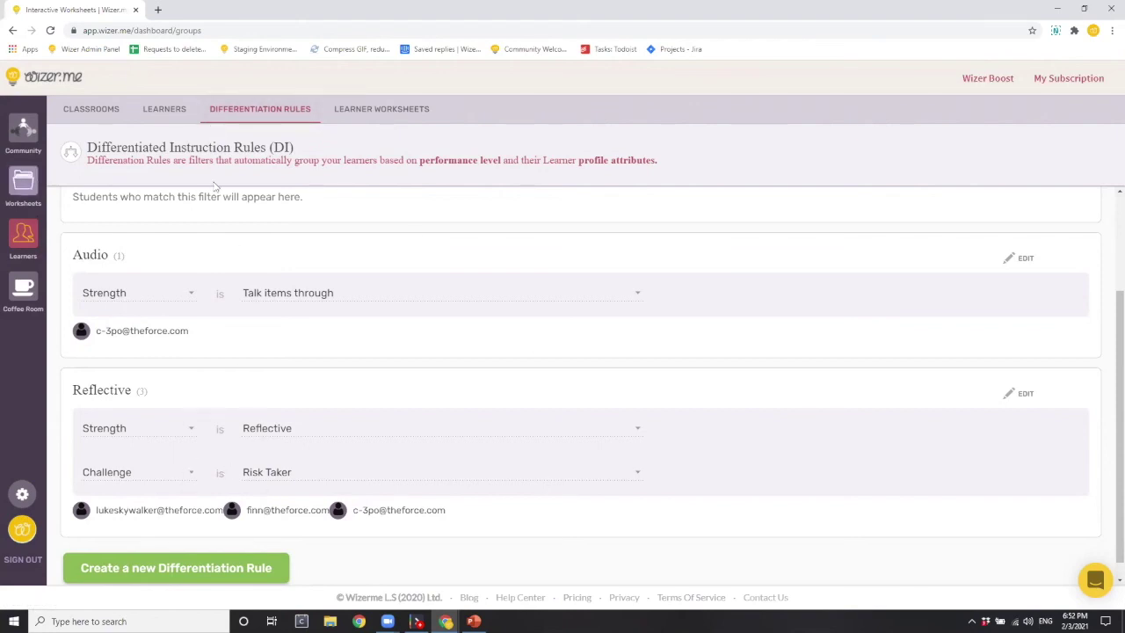
# Remove Reflective from the top-scoring learner's strengths, leaving Kinesthetic
pyautogui.scroll(-1, 873, 402)
pyautogui.scroll(3, 791, 378)
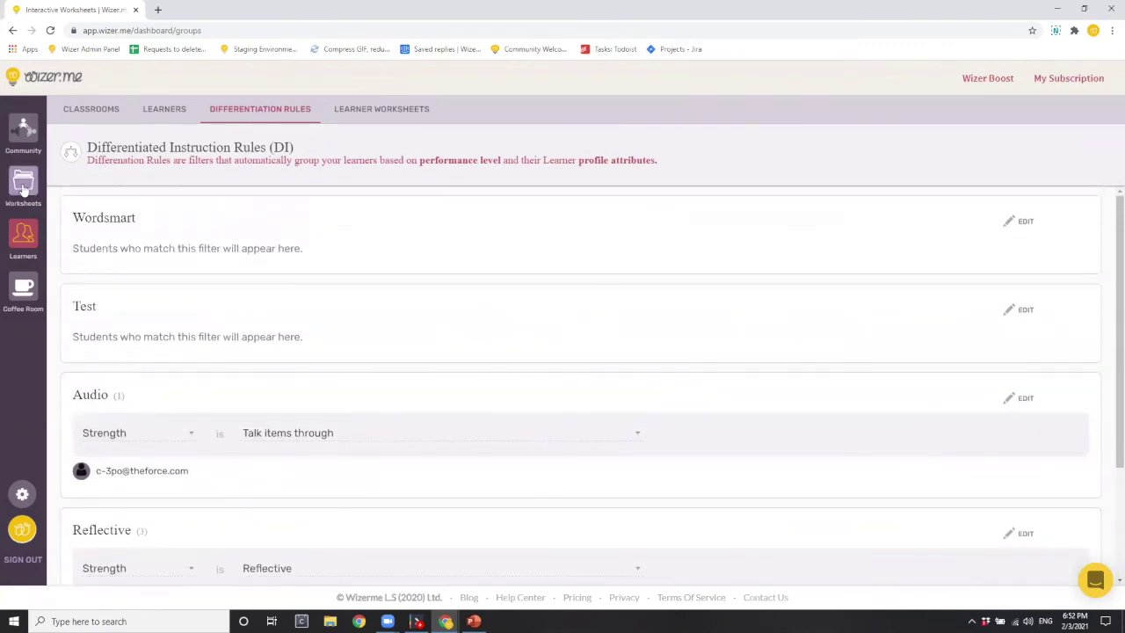
pyautogui.click(164, 114)
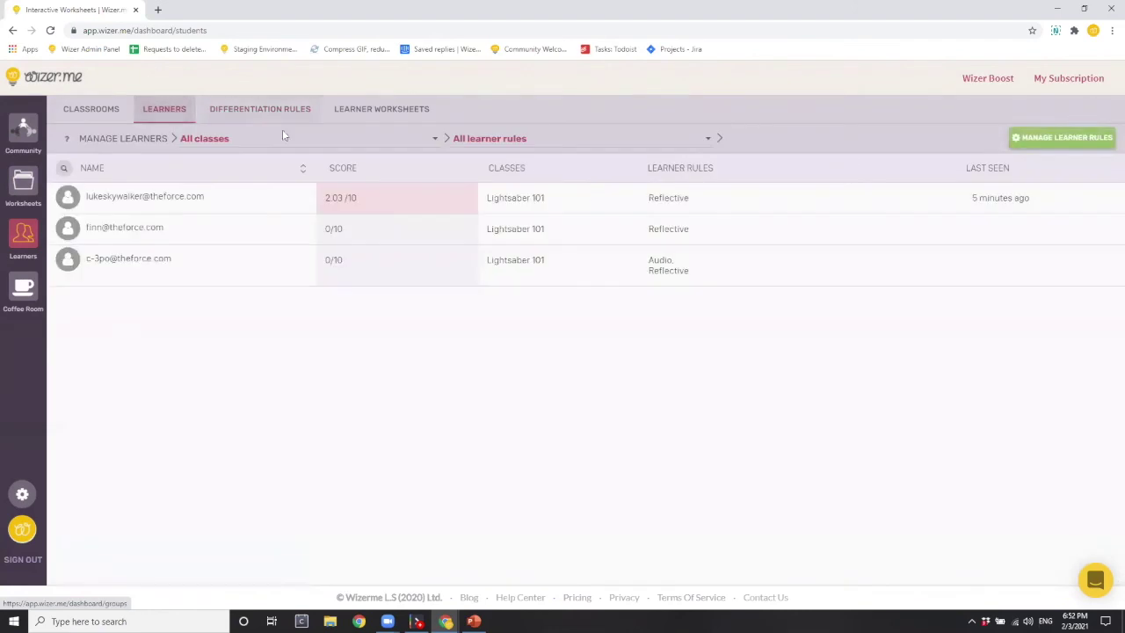
pyautogui.click(124, 203)
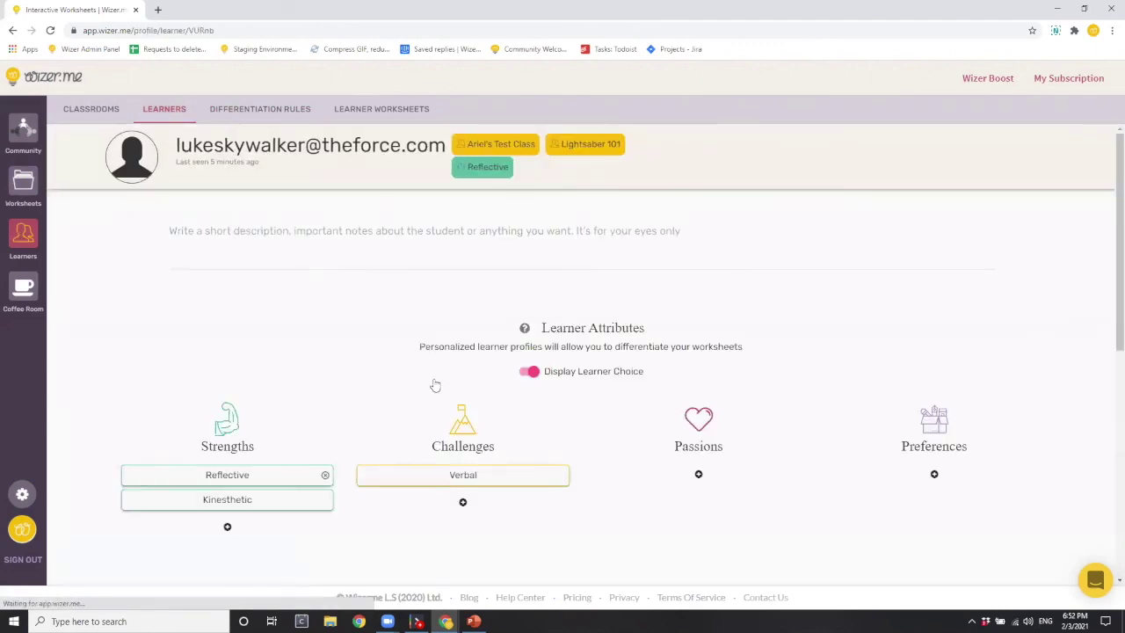
pyautogui.scroll(-2, 440, 384)
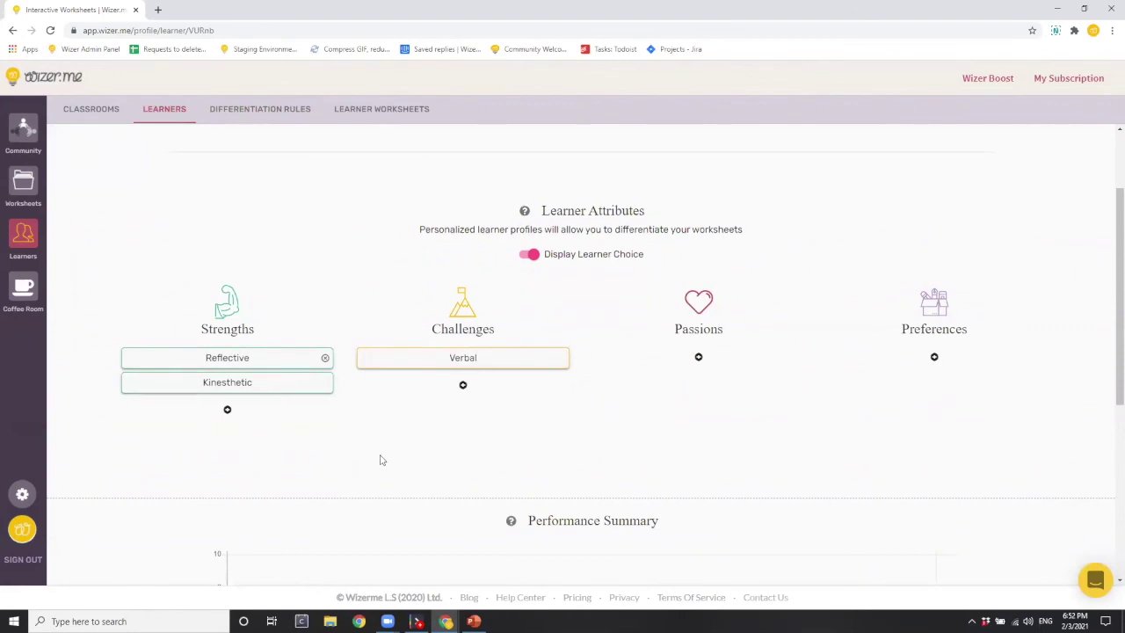
pyautogui.scroll(2, 640, 368)
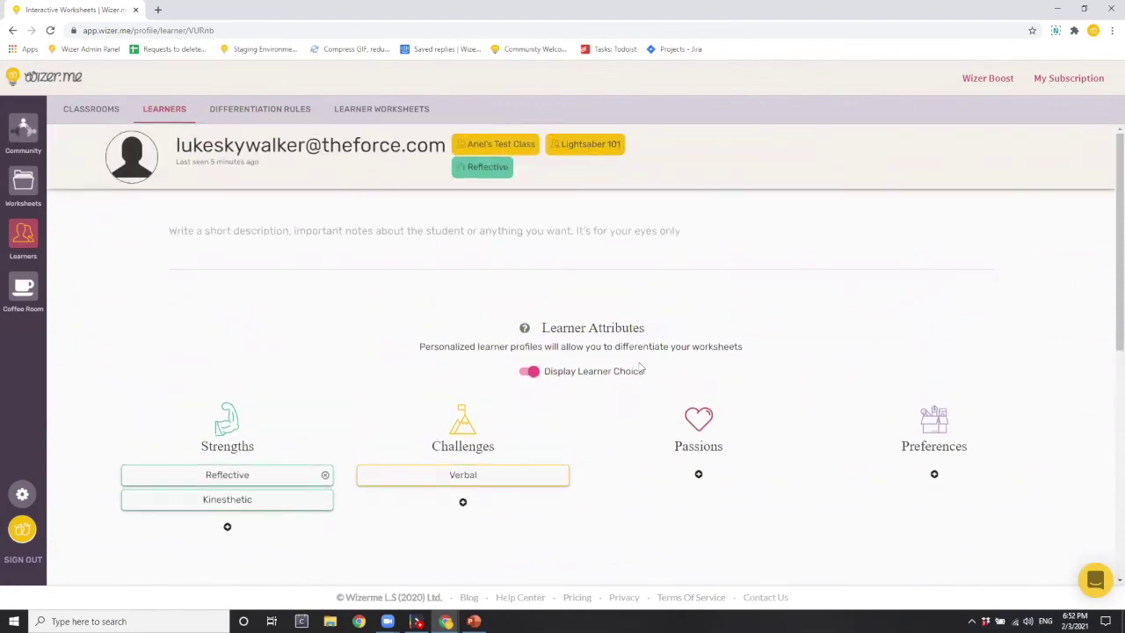
pyautogui.click(325, 476)
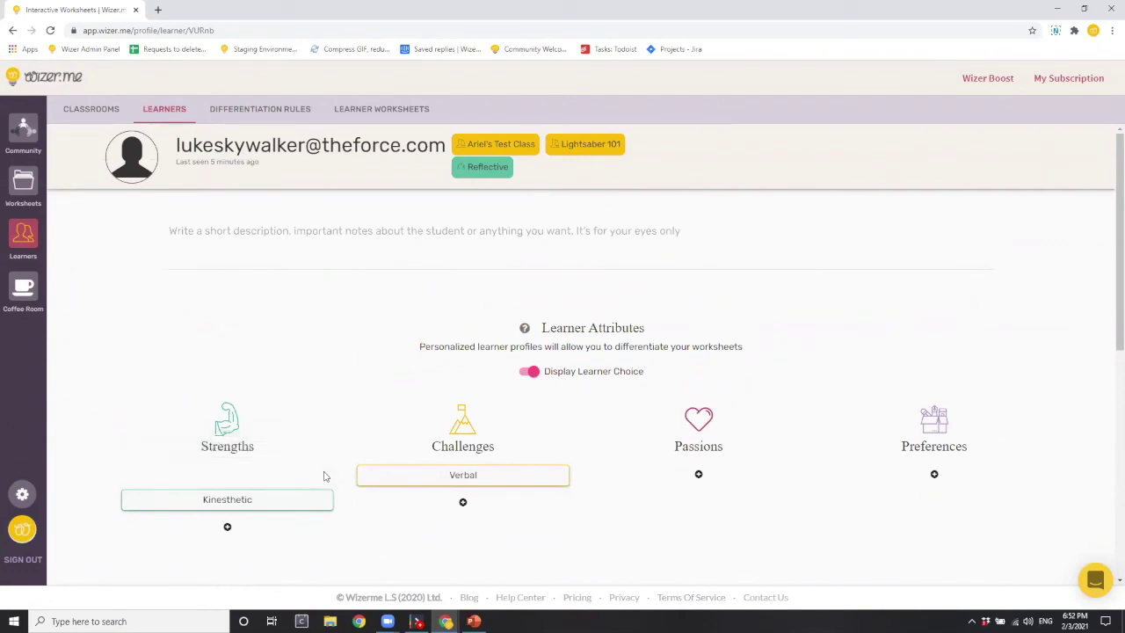
pyautogui.scroll(-4, 715, 344)
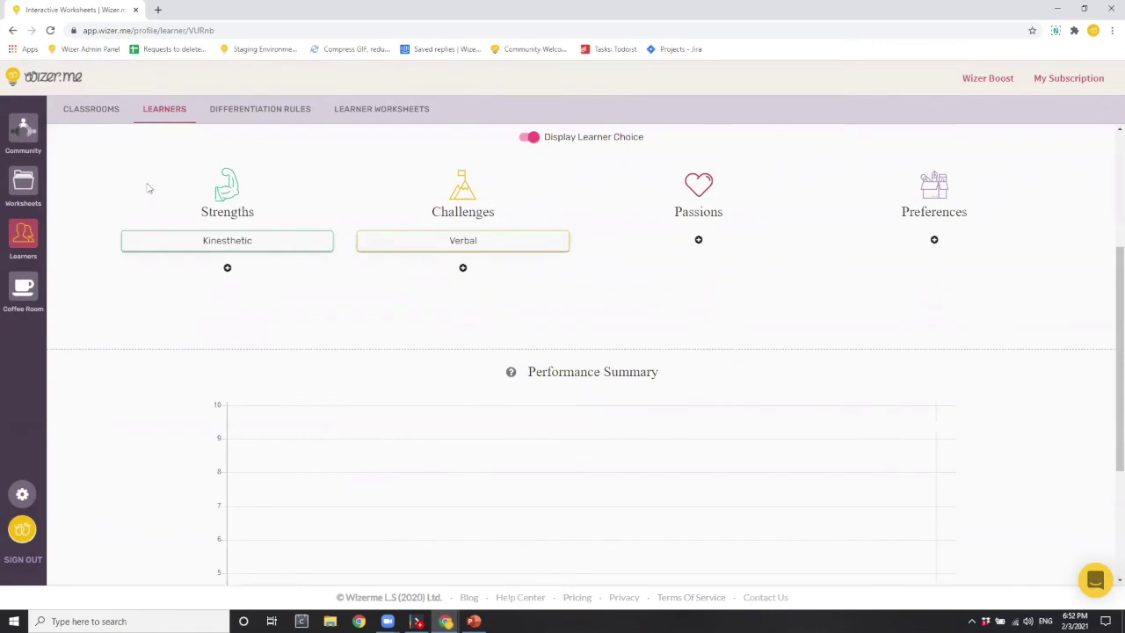
pyautogui.click(284, 109)
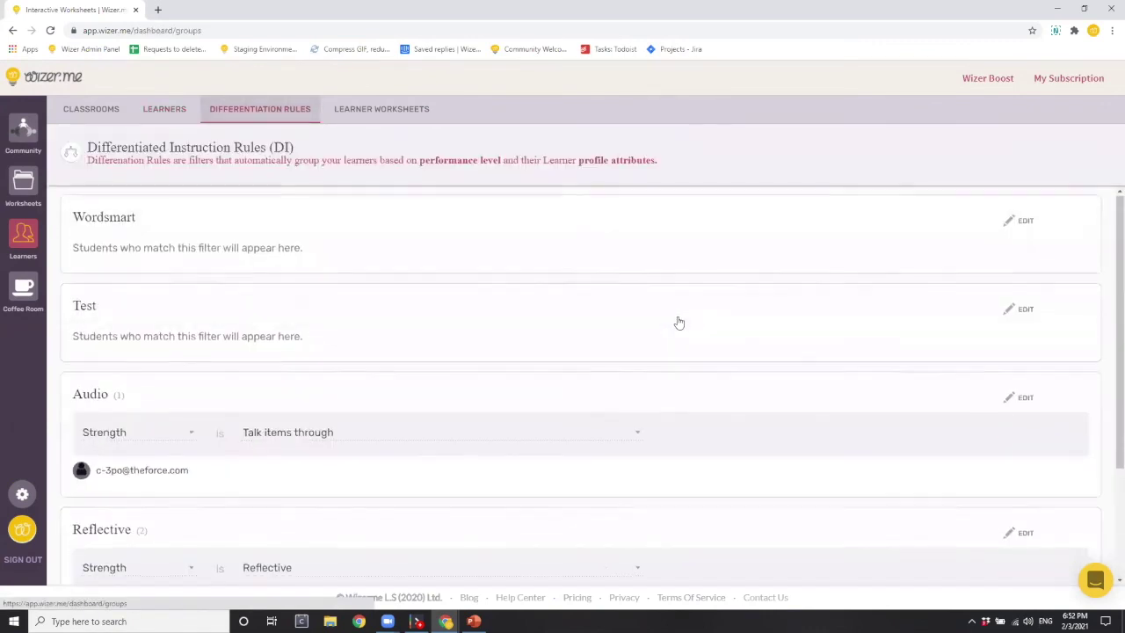
pyautogui.scroll(-3, 678, 322)
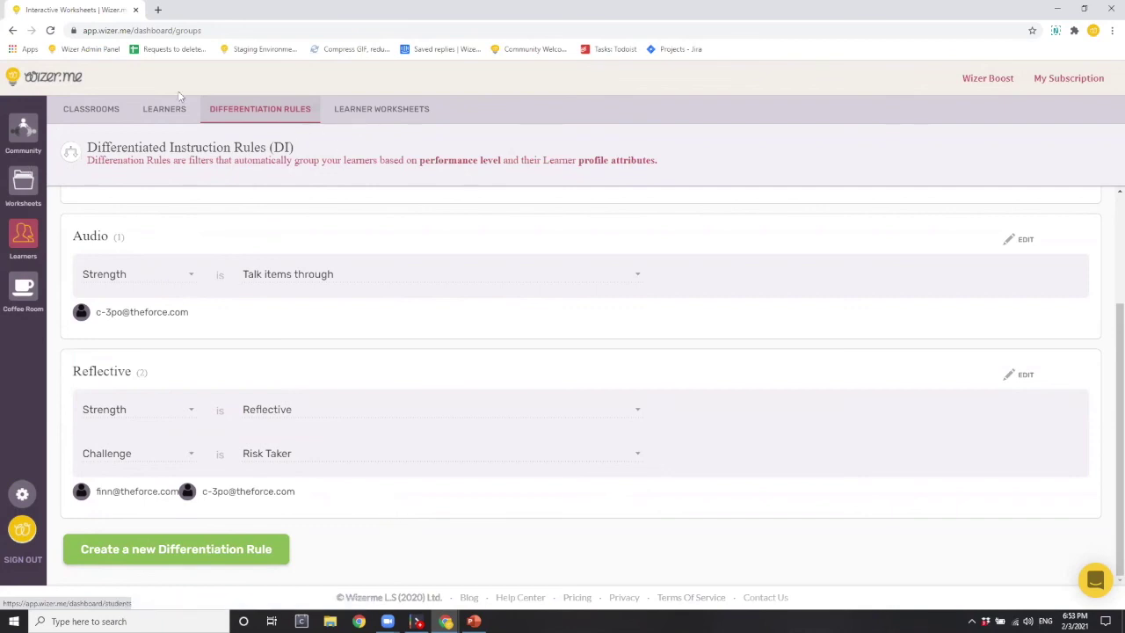
pyautogui.click(166, 110)
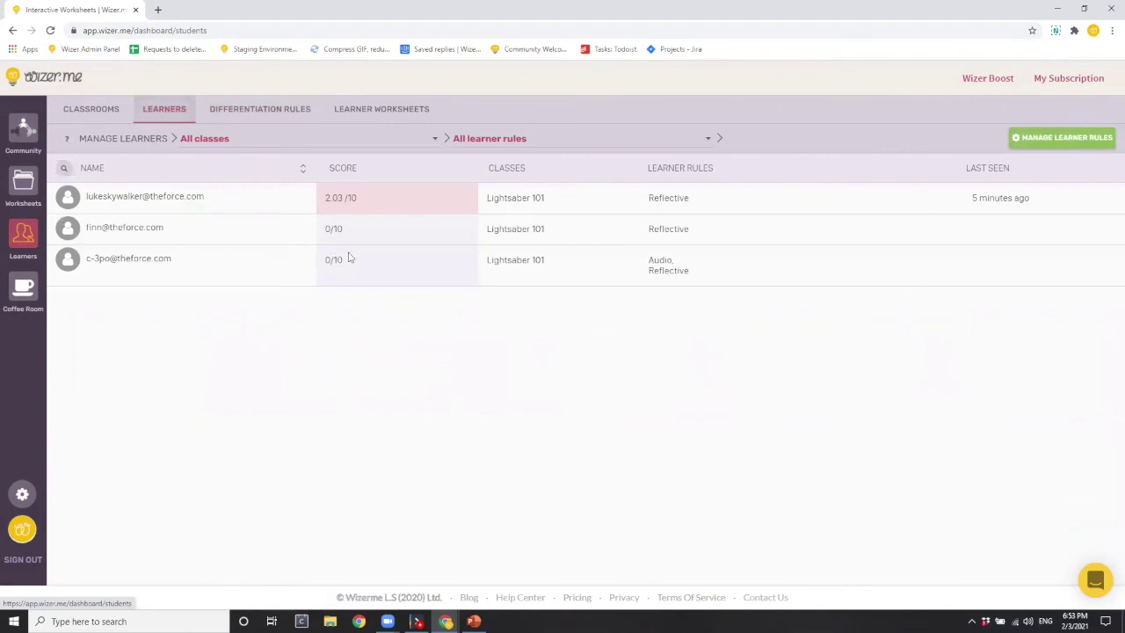
pyautogui.click(173, 205)
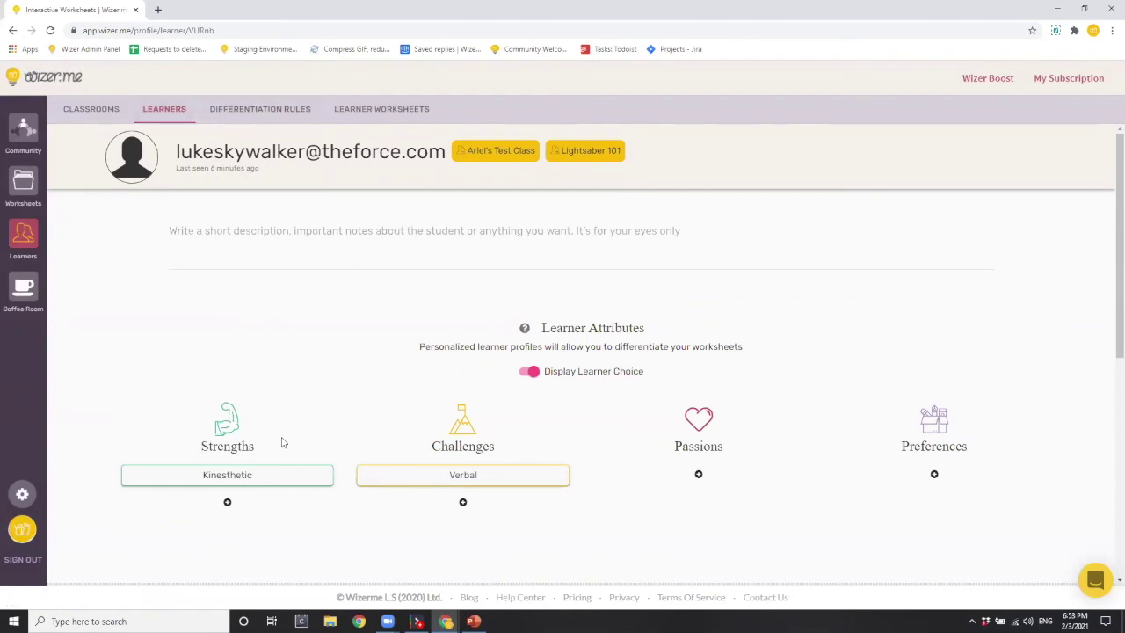
pyautogui.click(282, 109)
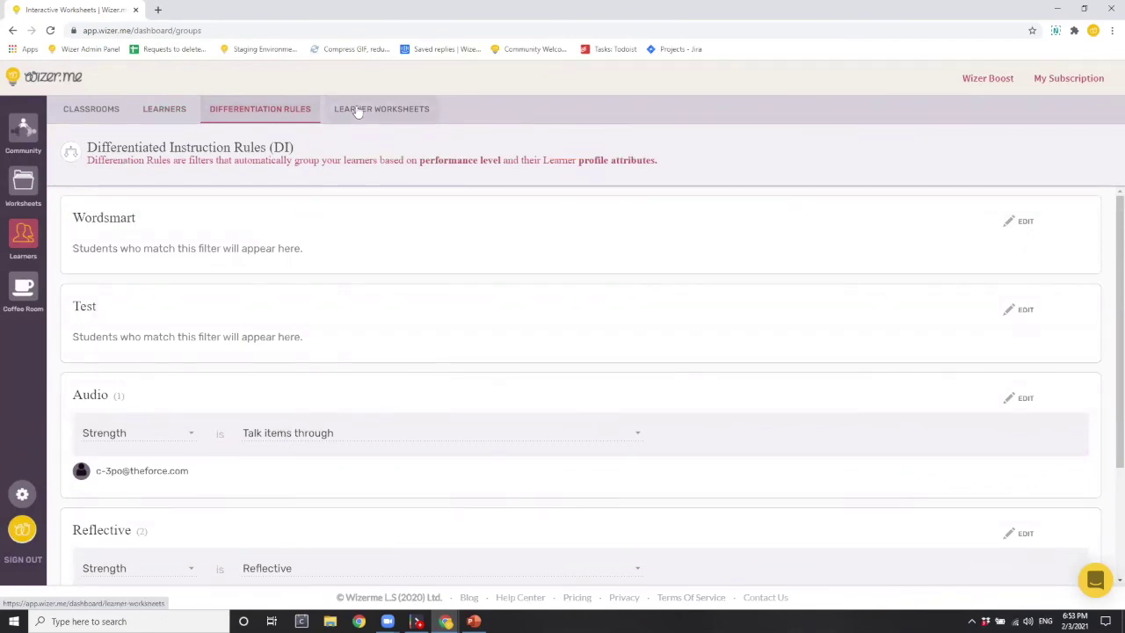
# Open the Lightsaber 101 worksheet from Worksheets and review its fill-on-an-image lightsaber question
pyautogui.click(23, 184)
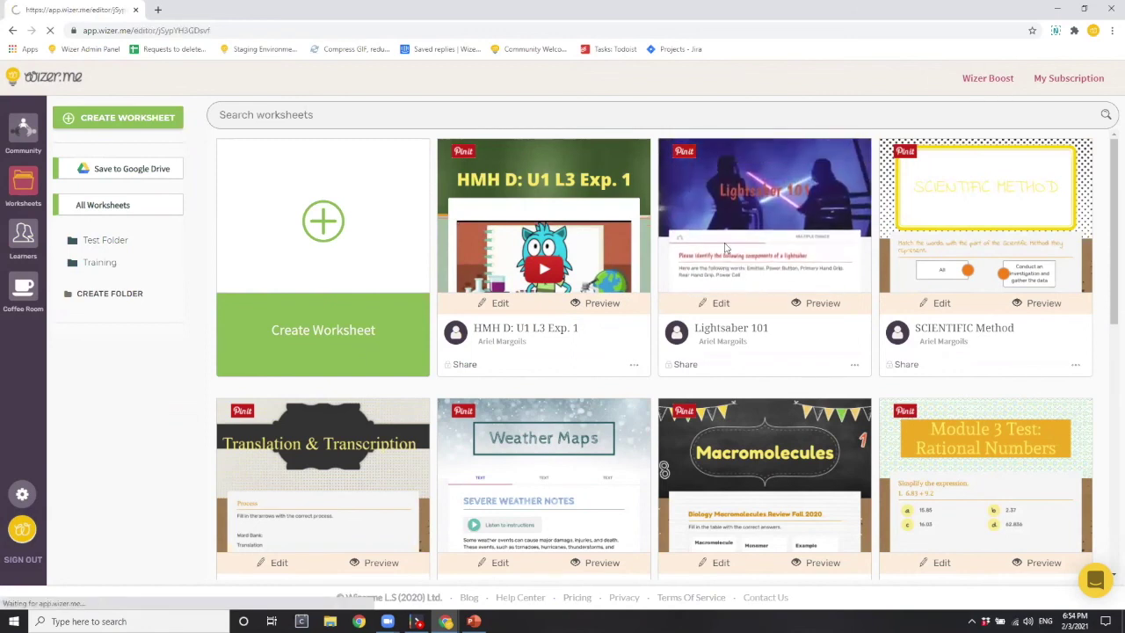
pyautogui.click(726, 252)
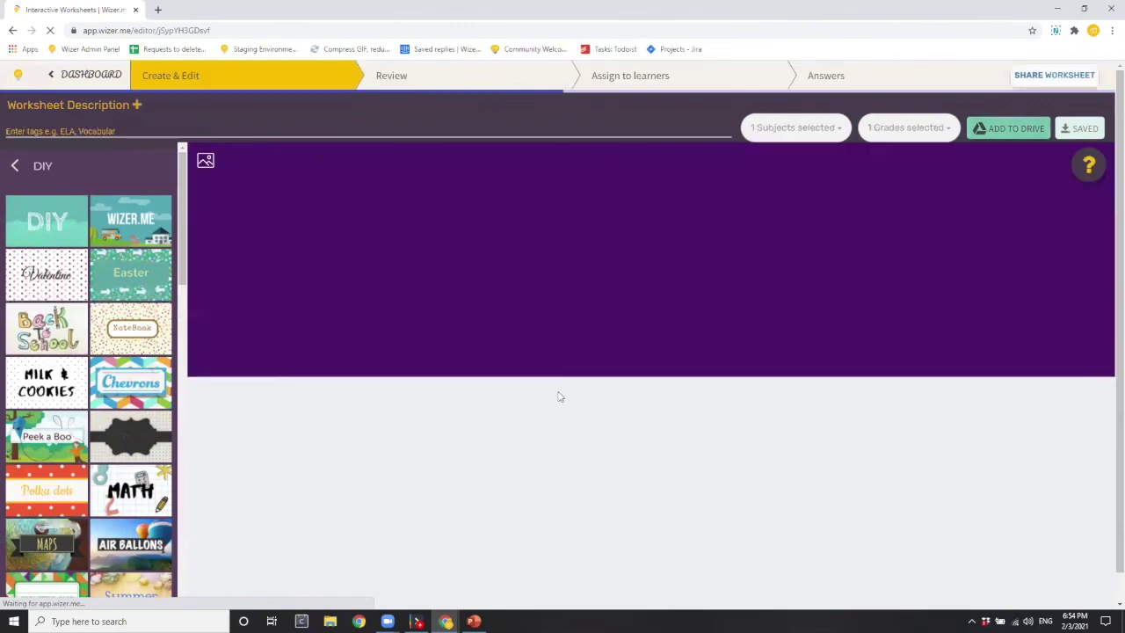
pyautogui.scroll(-2, 559, 388)
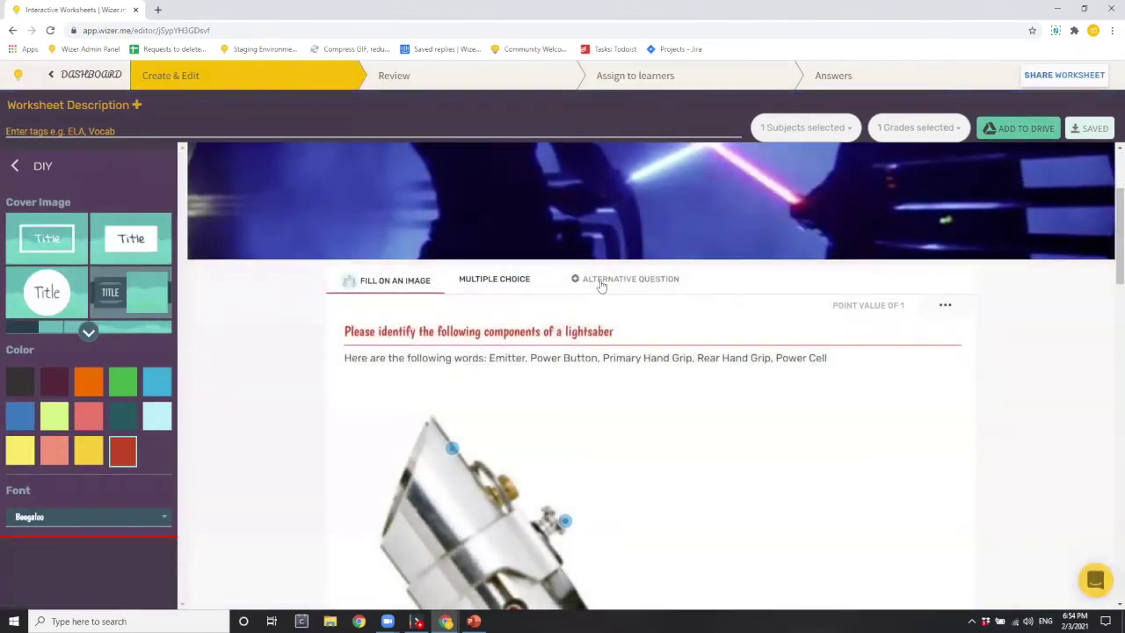
pyautogui.scroll(-3, 557, 440)
pyautogui.scroll(3, 506, 526)
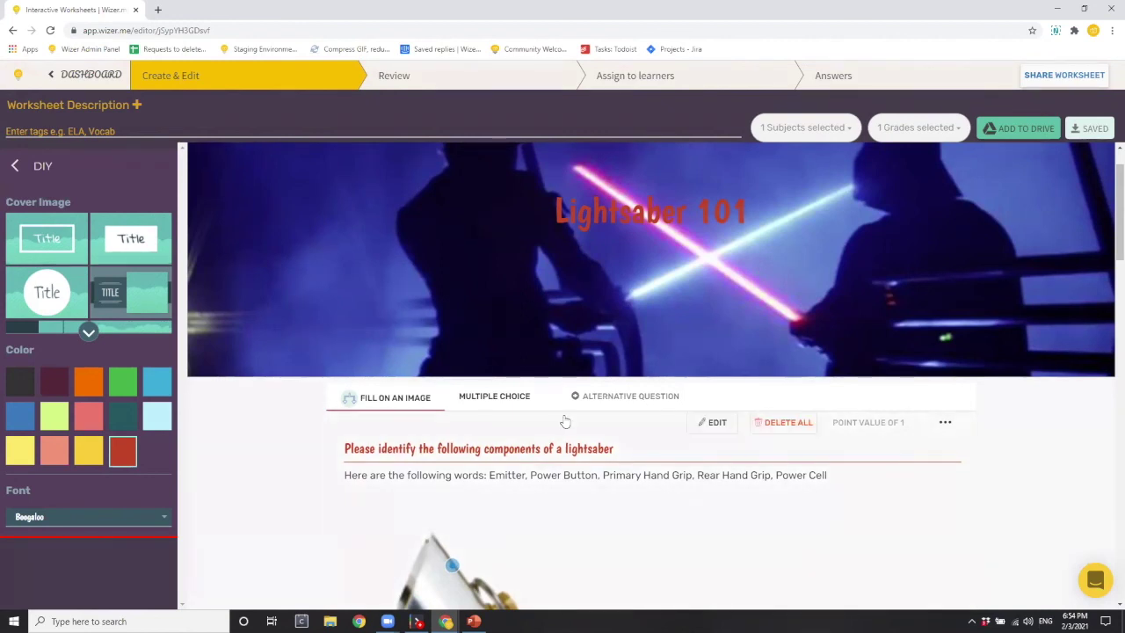
pyautogui.scroll(-5, 565, 422)
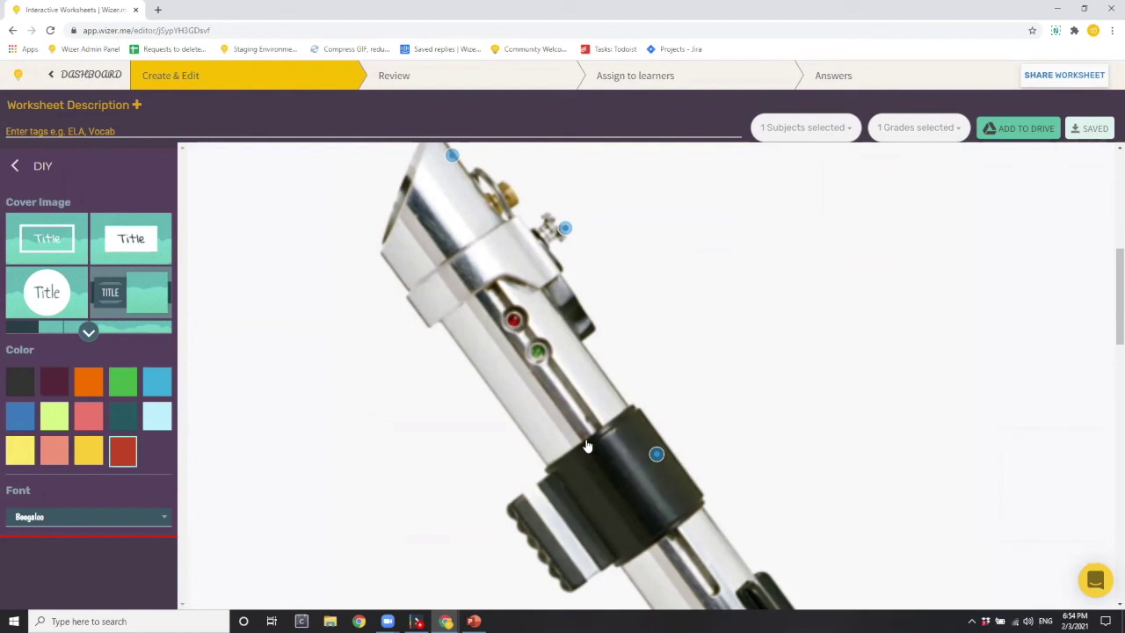
pyautogui.scroll(5, 365, 254)
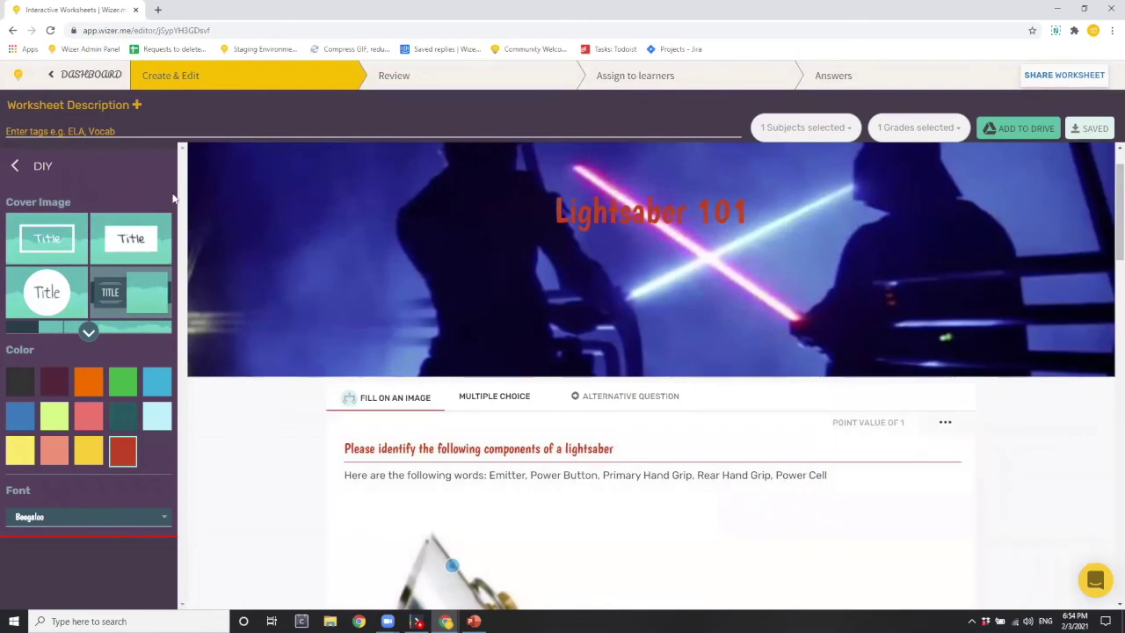